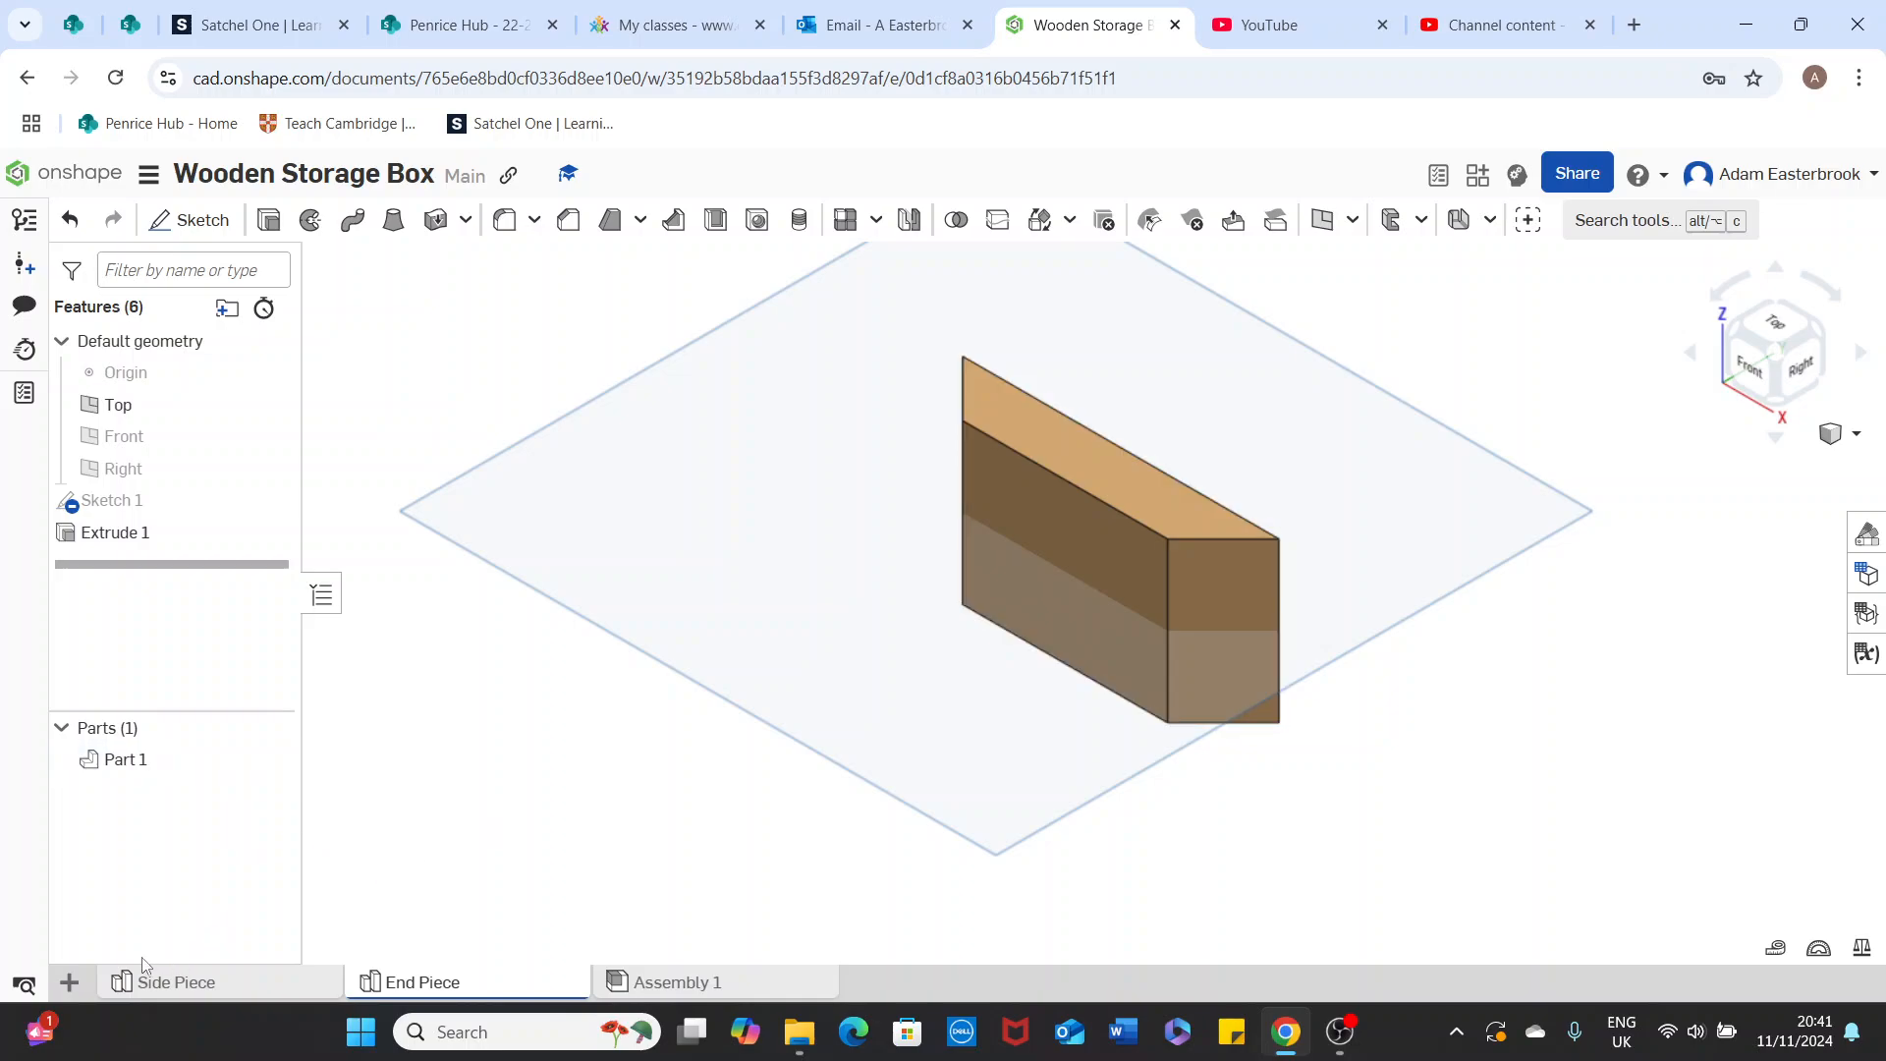
Create a new Part Studio in the document and rename it "Lid and Base"
{"action": "left_click", "coordinate": [71, 983]}
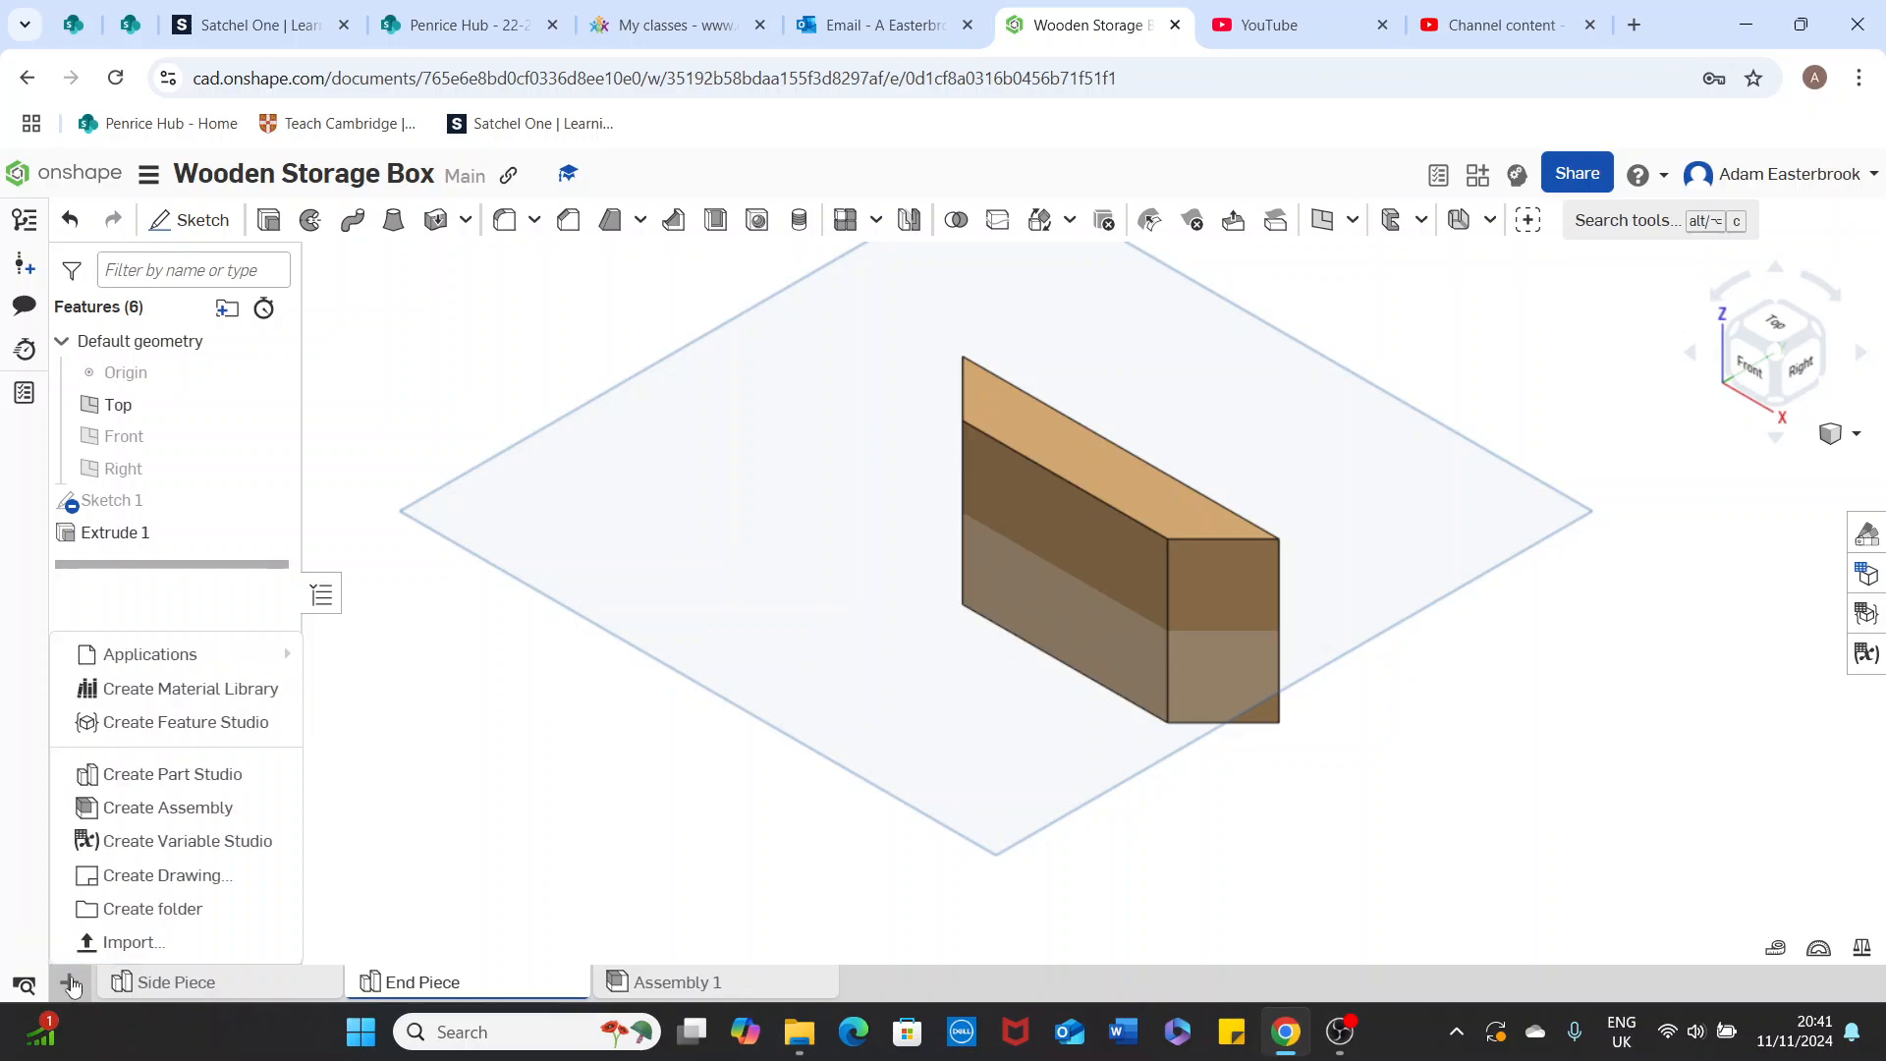
{"action": "left_click", "coordinate": [161, 782]}
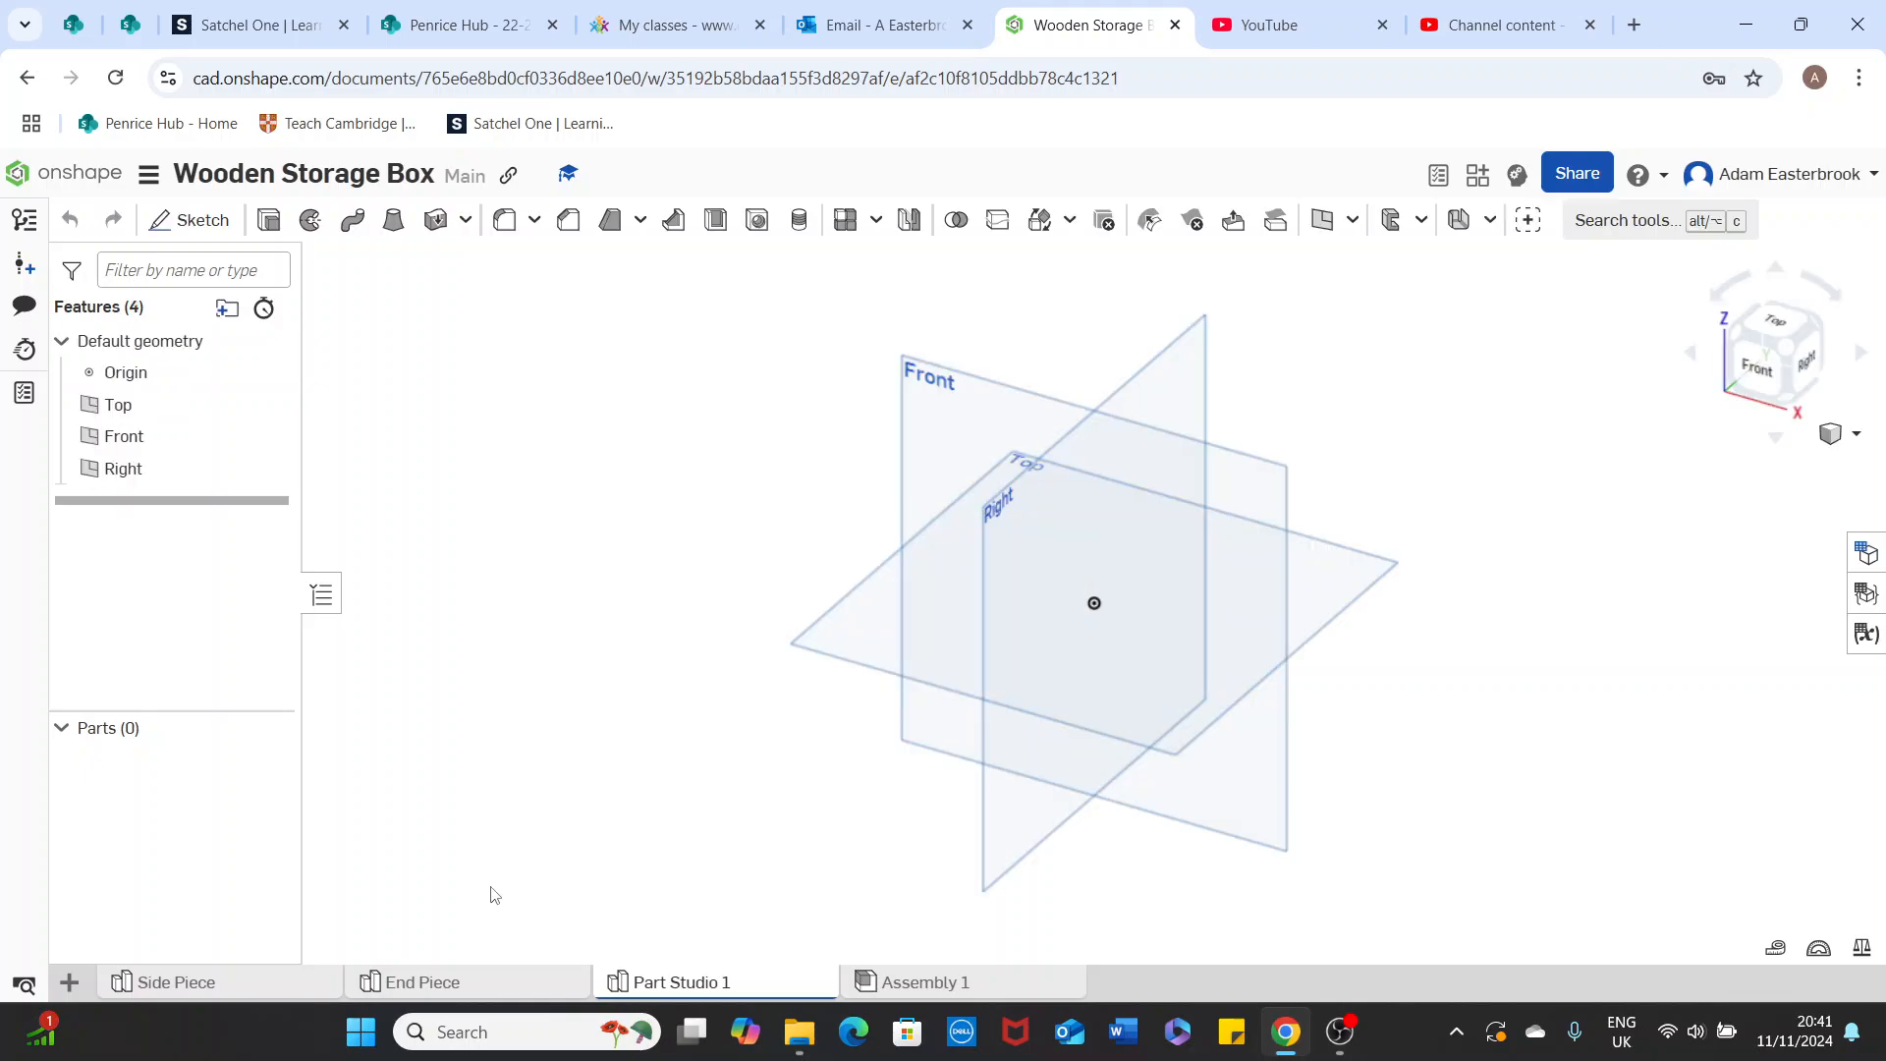
{"action": "right_click", "coordinate": [693, 983]}
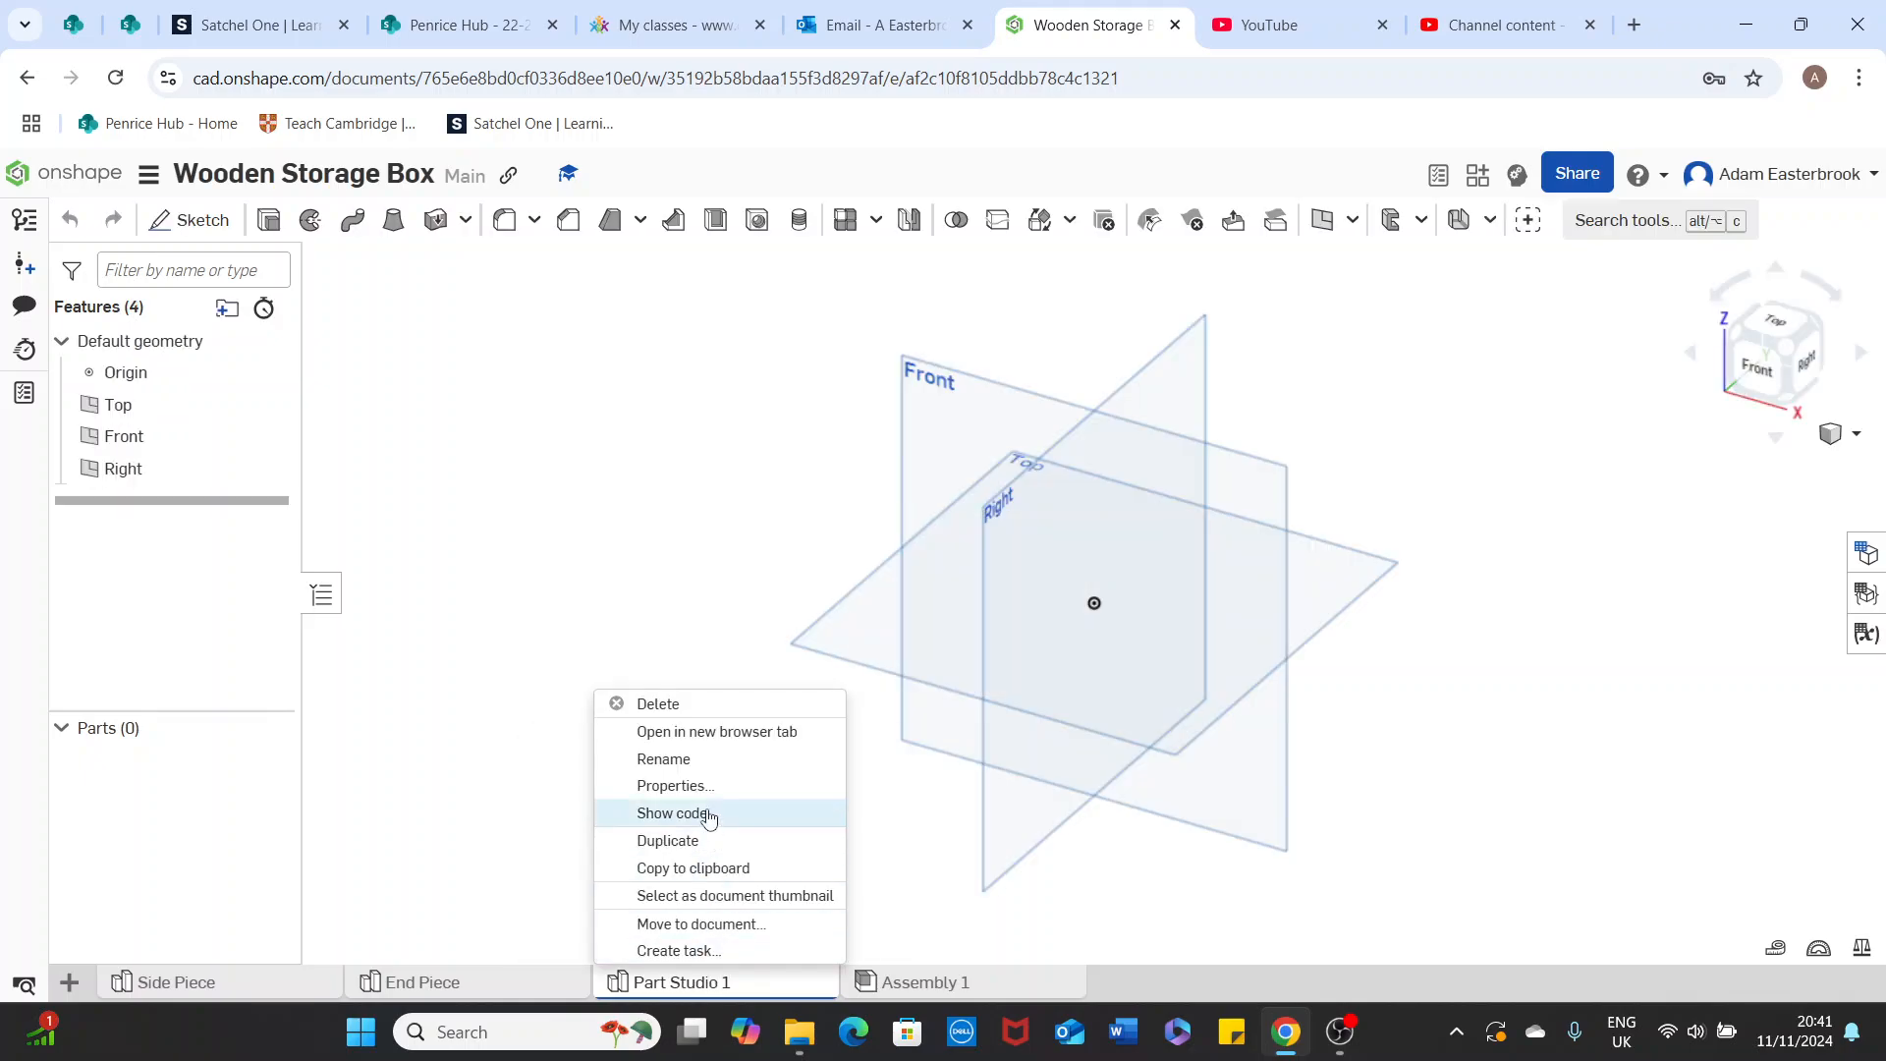
{"action": "left_click", "coordinate": [705, 770]}
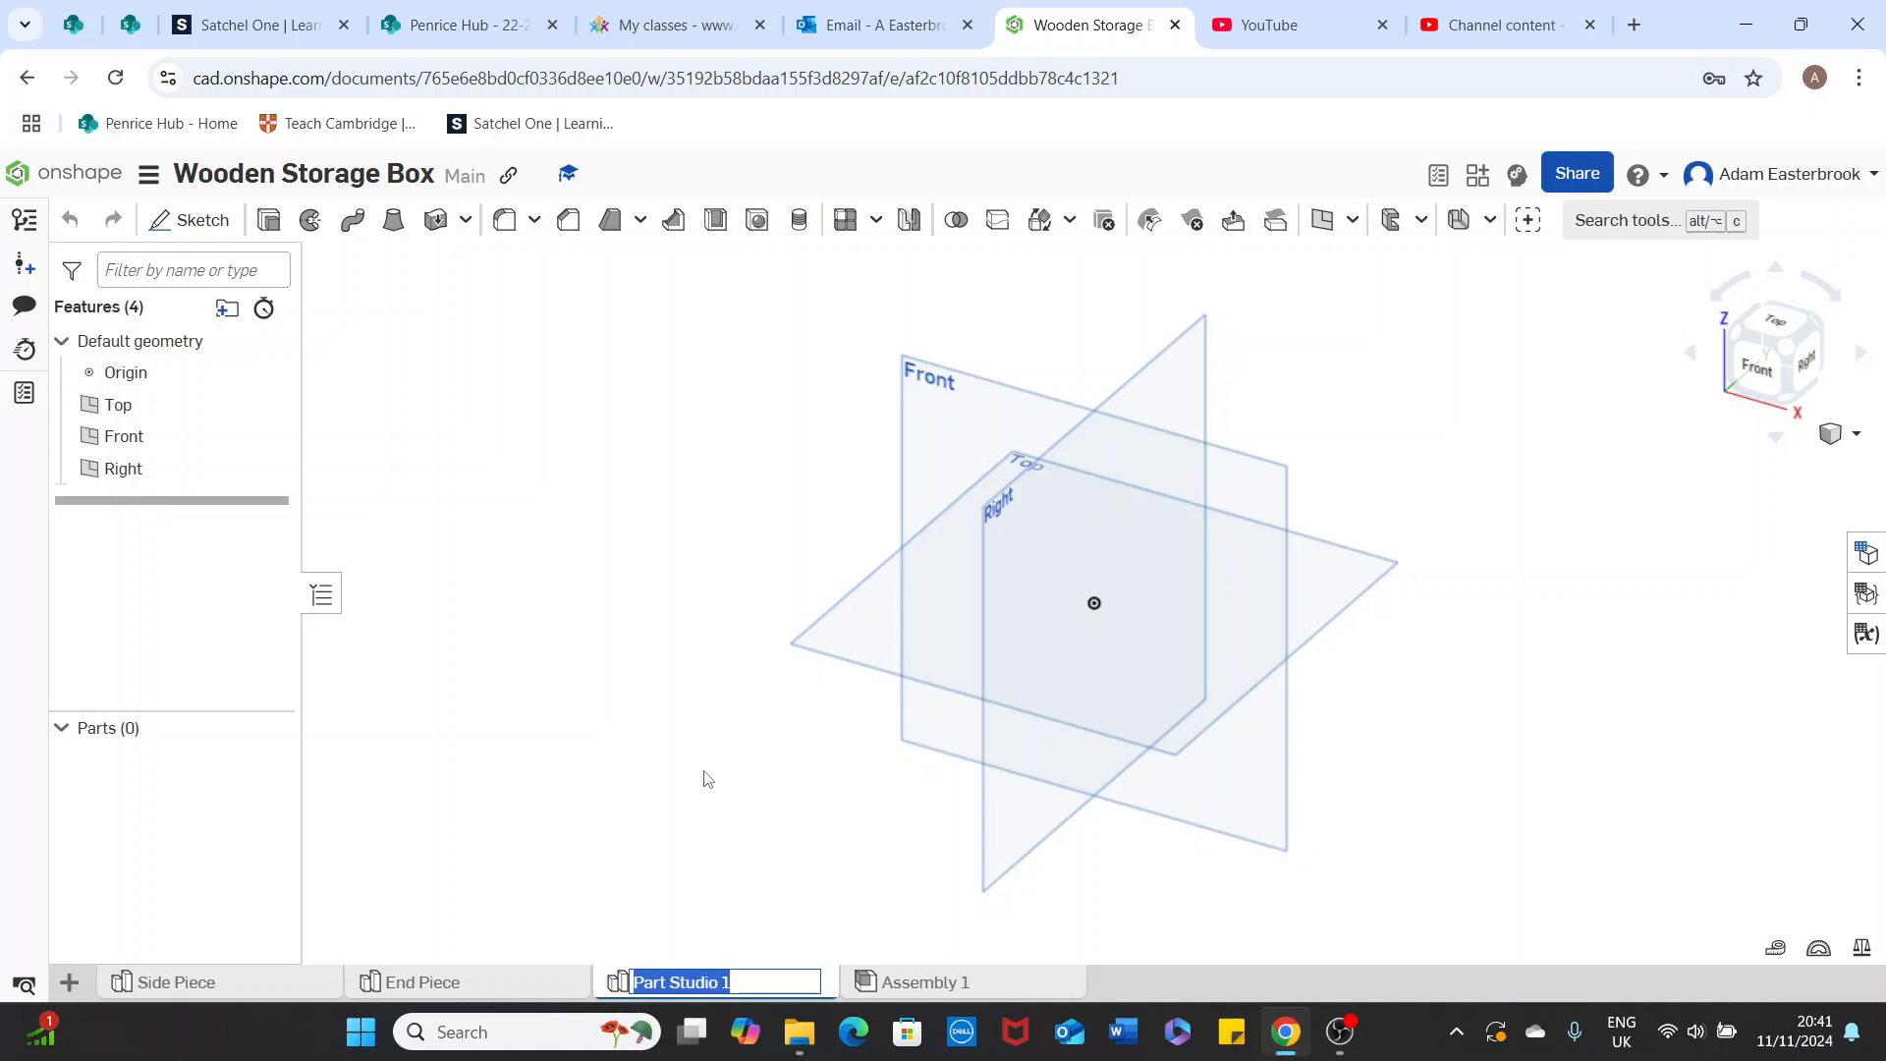
{"action": "type", "text": "1L"}
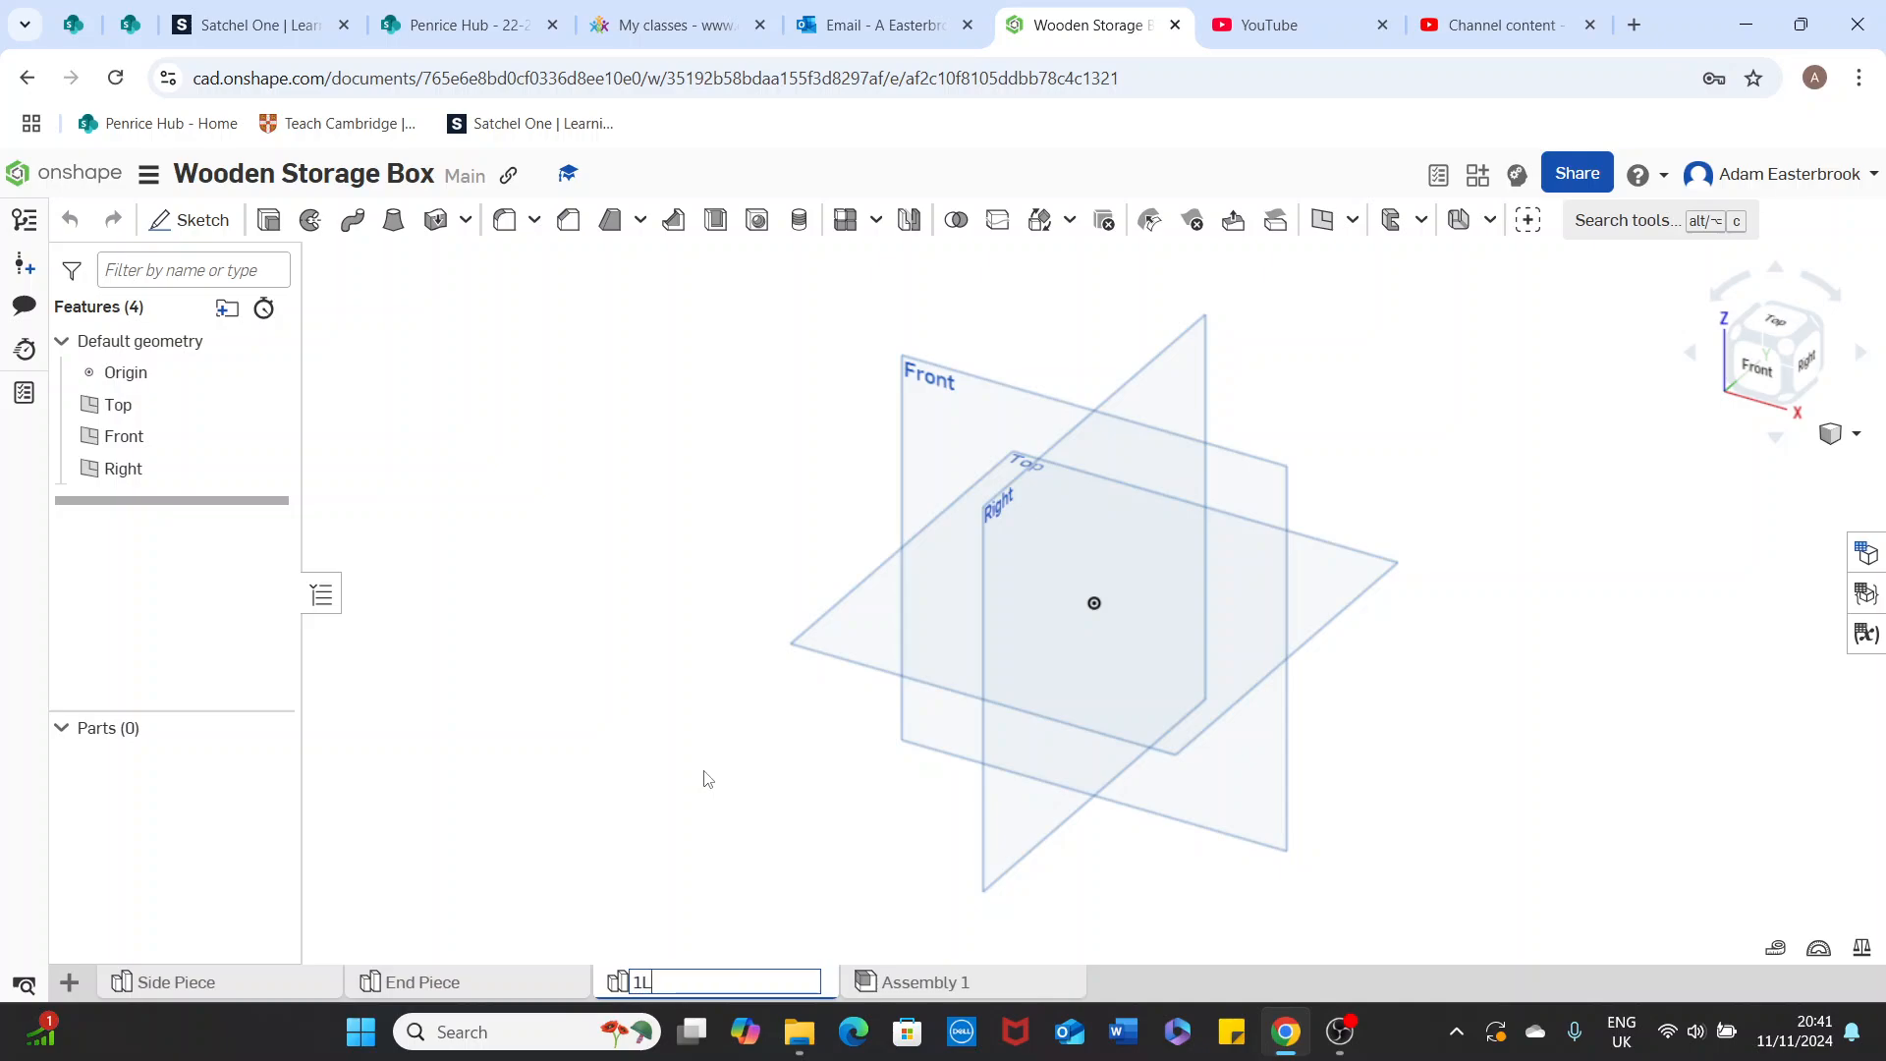
{"action": "key", "text": "BackSpace"}
{"action": "key", "text": "BackSpace"}
{"action": "type", "text": "Lid and Base"}
{"action": "key", "text": "Return"}
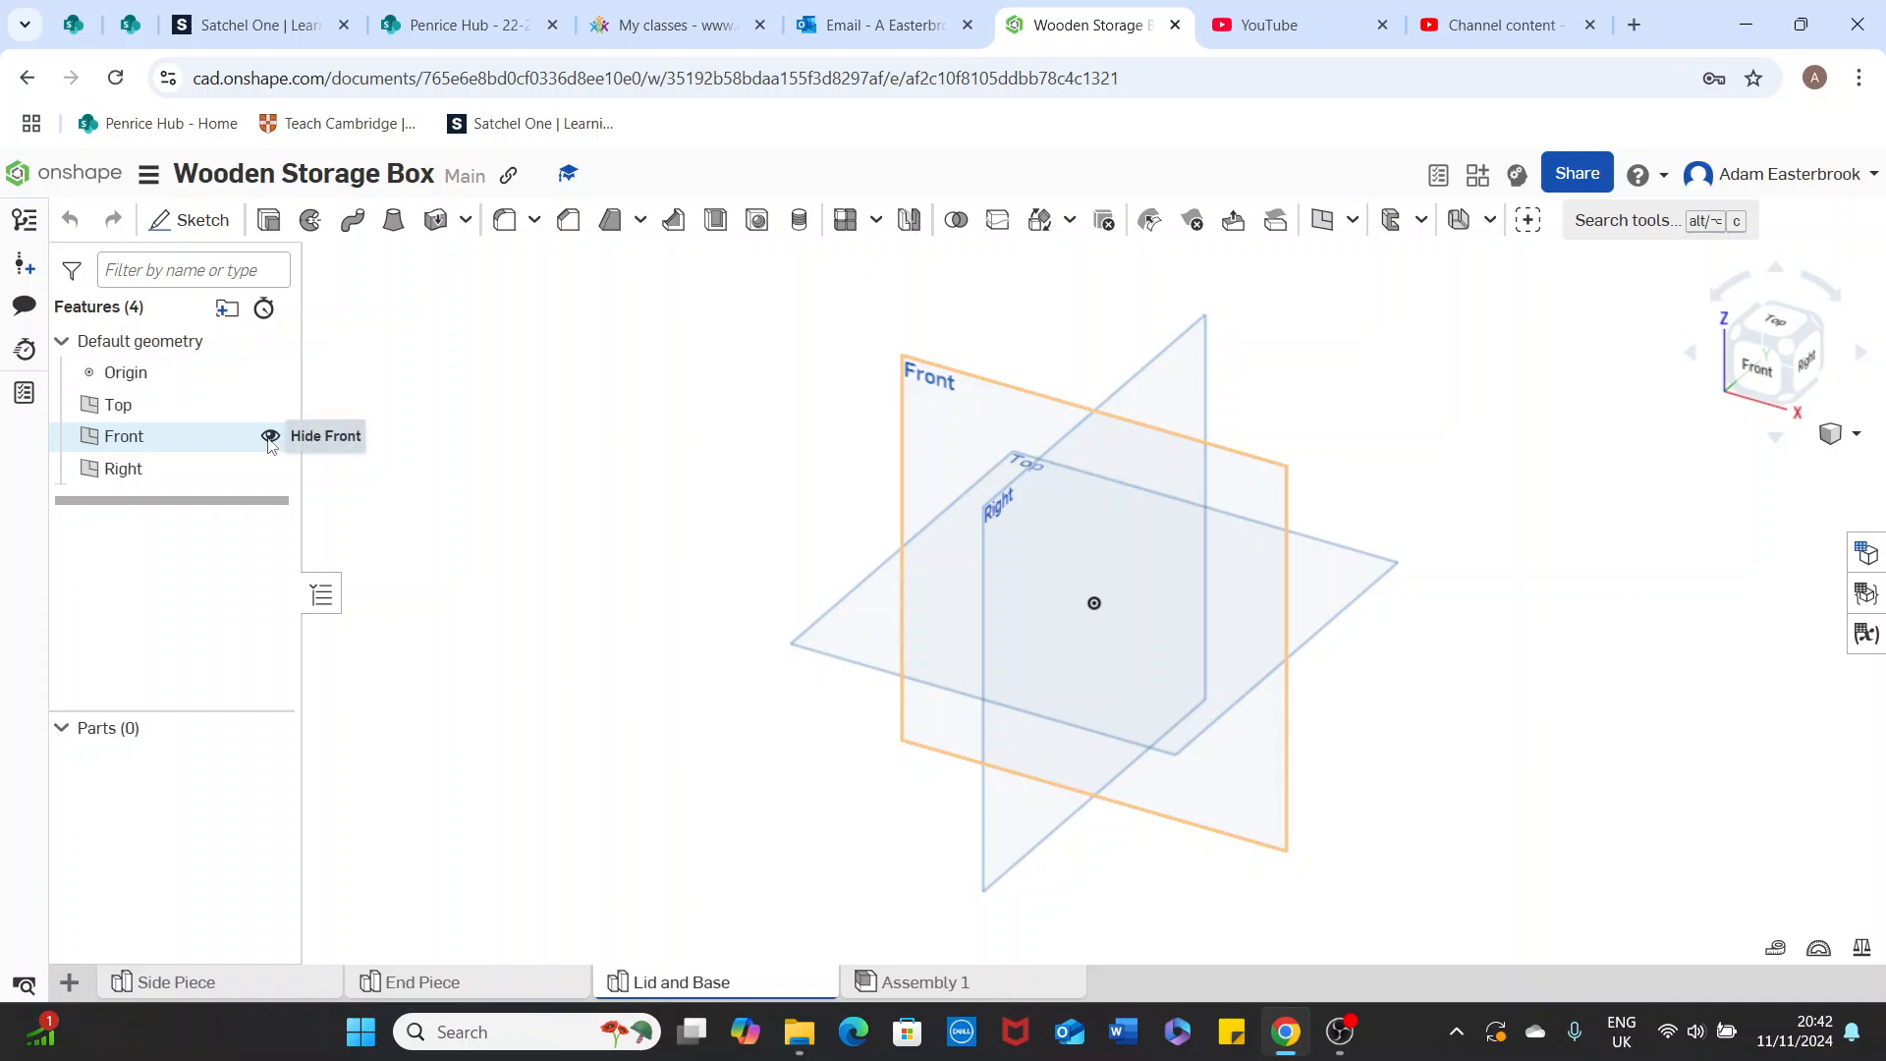
Hide the Front and Right default planes and set the view to look straight onto the Top plane
{"action": "left_click", "coordinate": [268, 436]}
{"action": "left_click", "coordinate": [270, 467]}
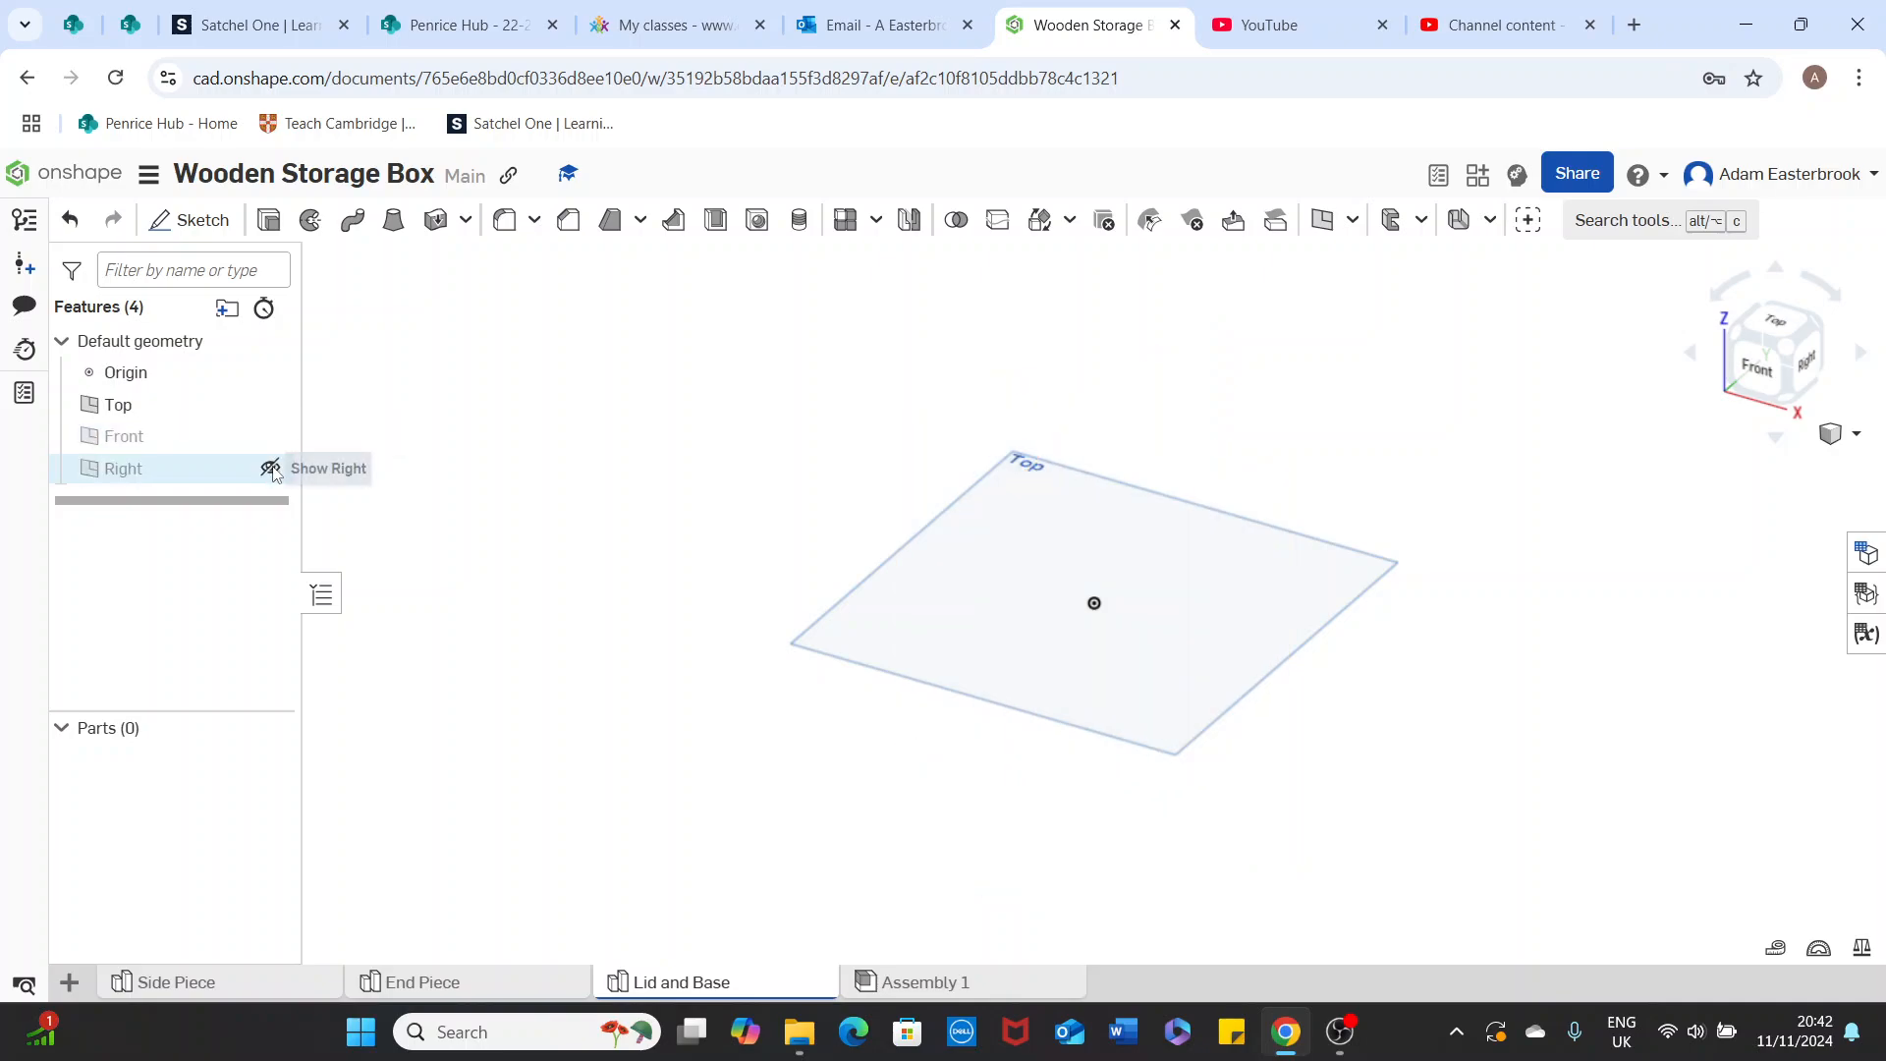
{"action": "left_click", "coordinate": [1776, 329]}
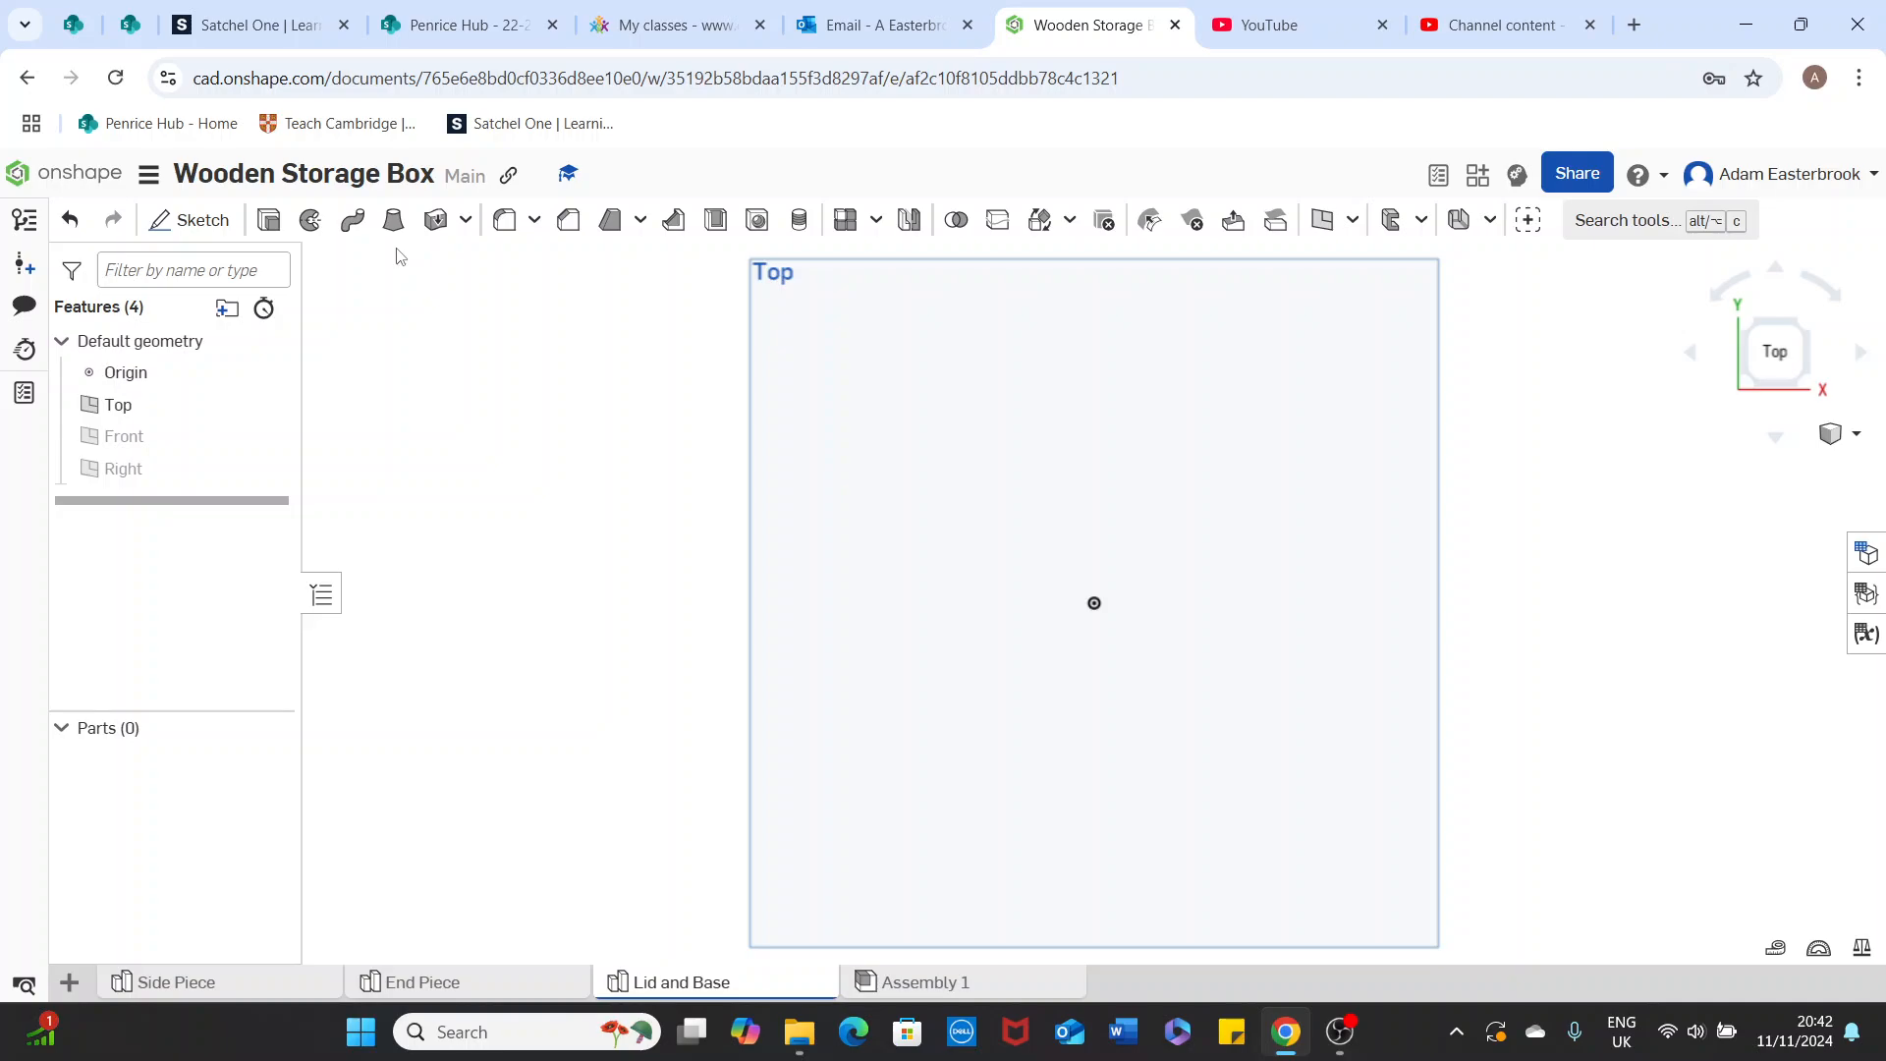
Start a sketch on the Top plane and draw a center point rectangle about 127 by 51 mm centred on the origin
{"action": "left_click", "coordinate": [197, 226]}
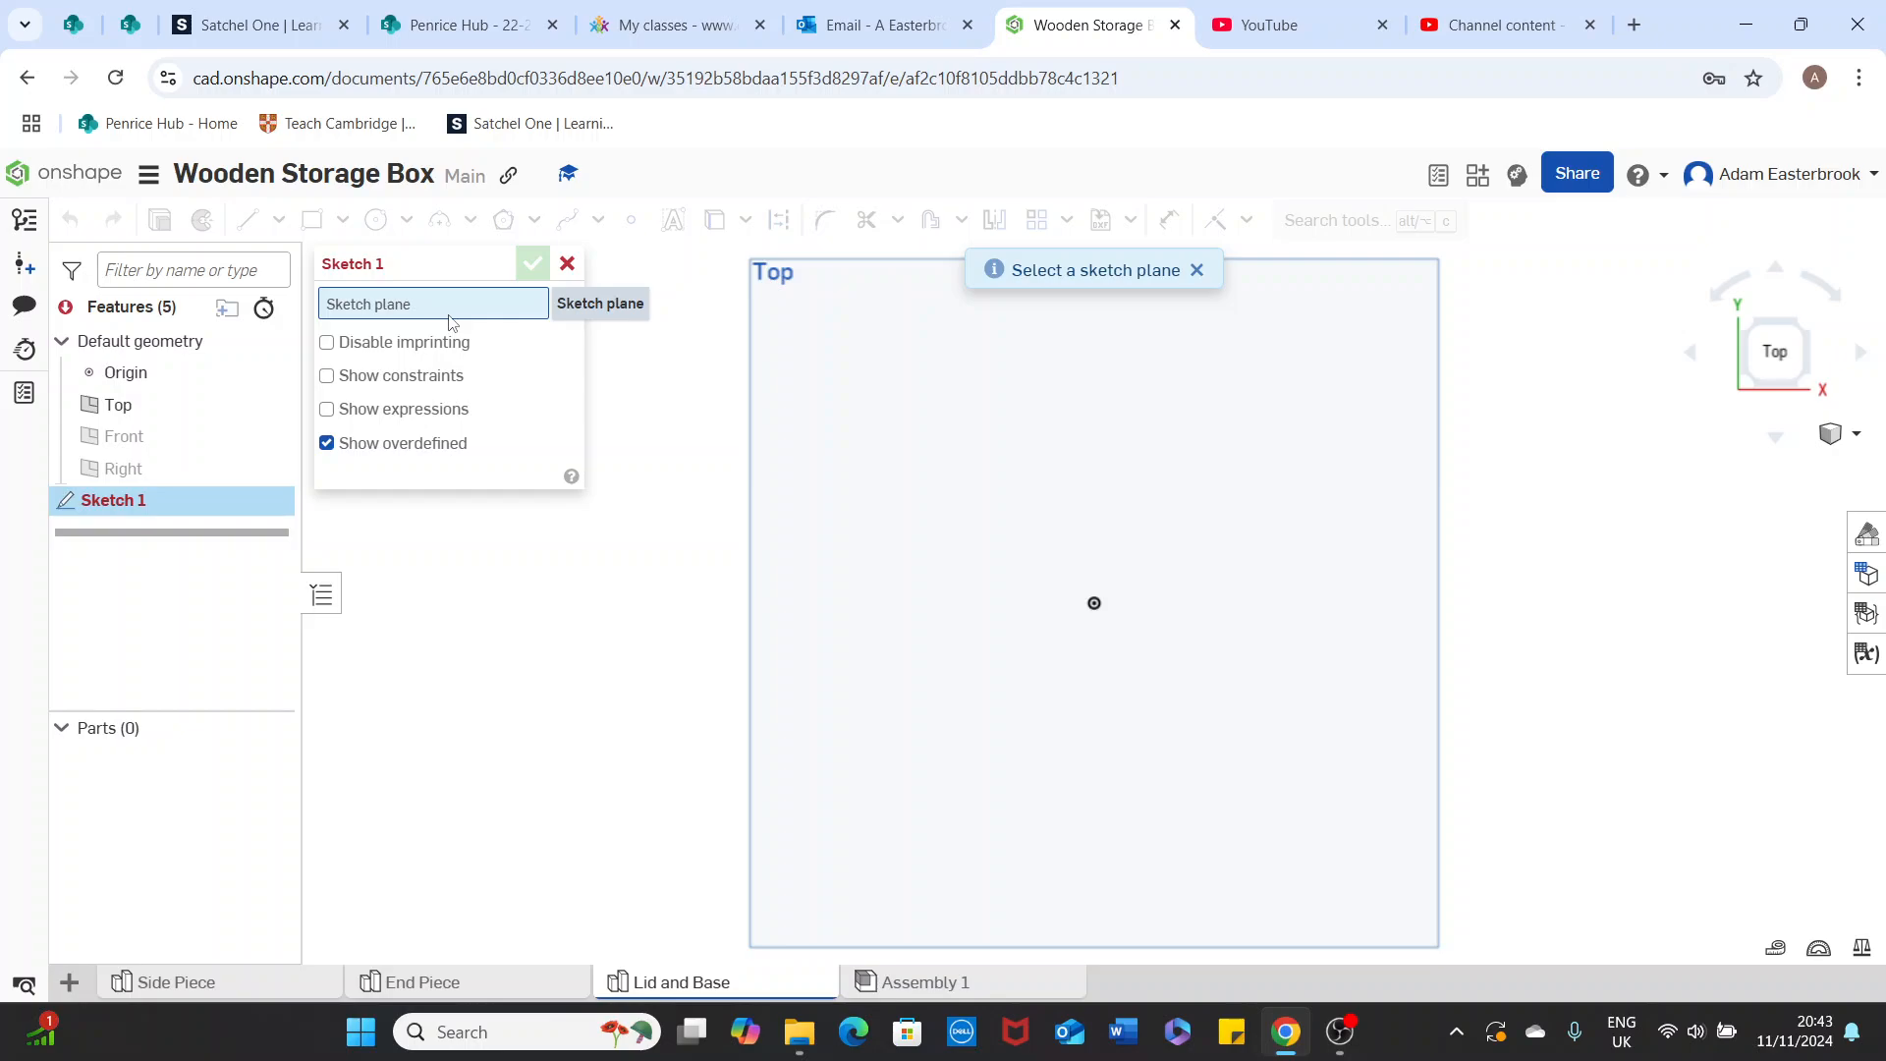
{"action": "left_click", "coordinate": [140, 407]}
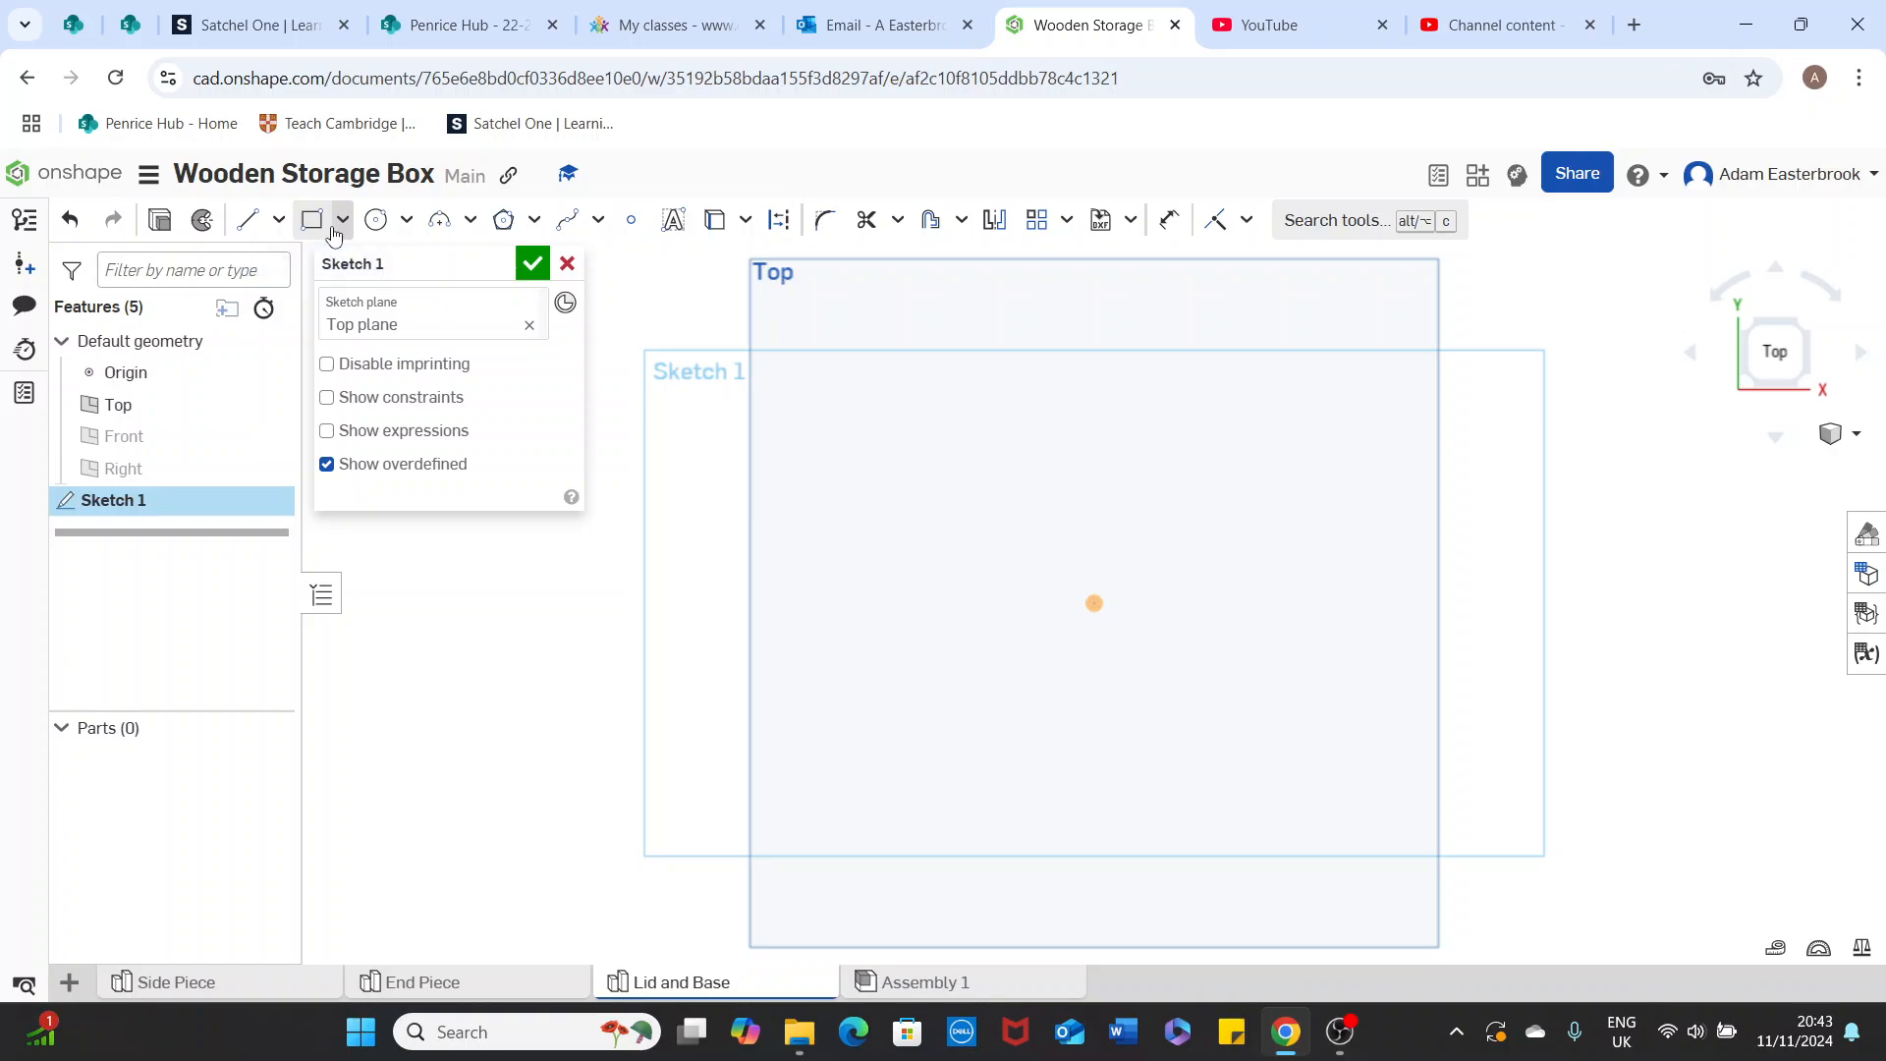
{"action": "left_click", "coordinate": [343, 225]}
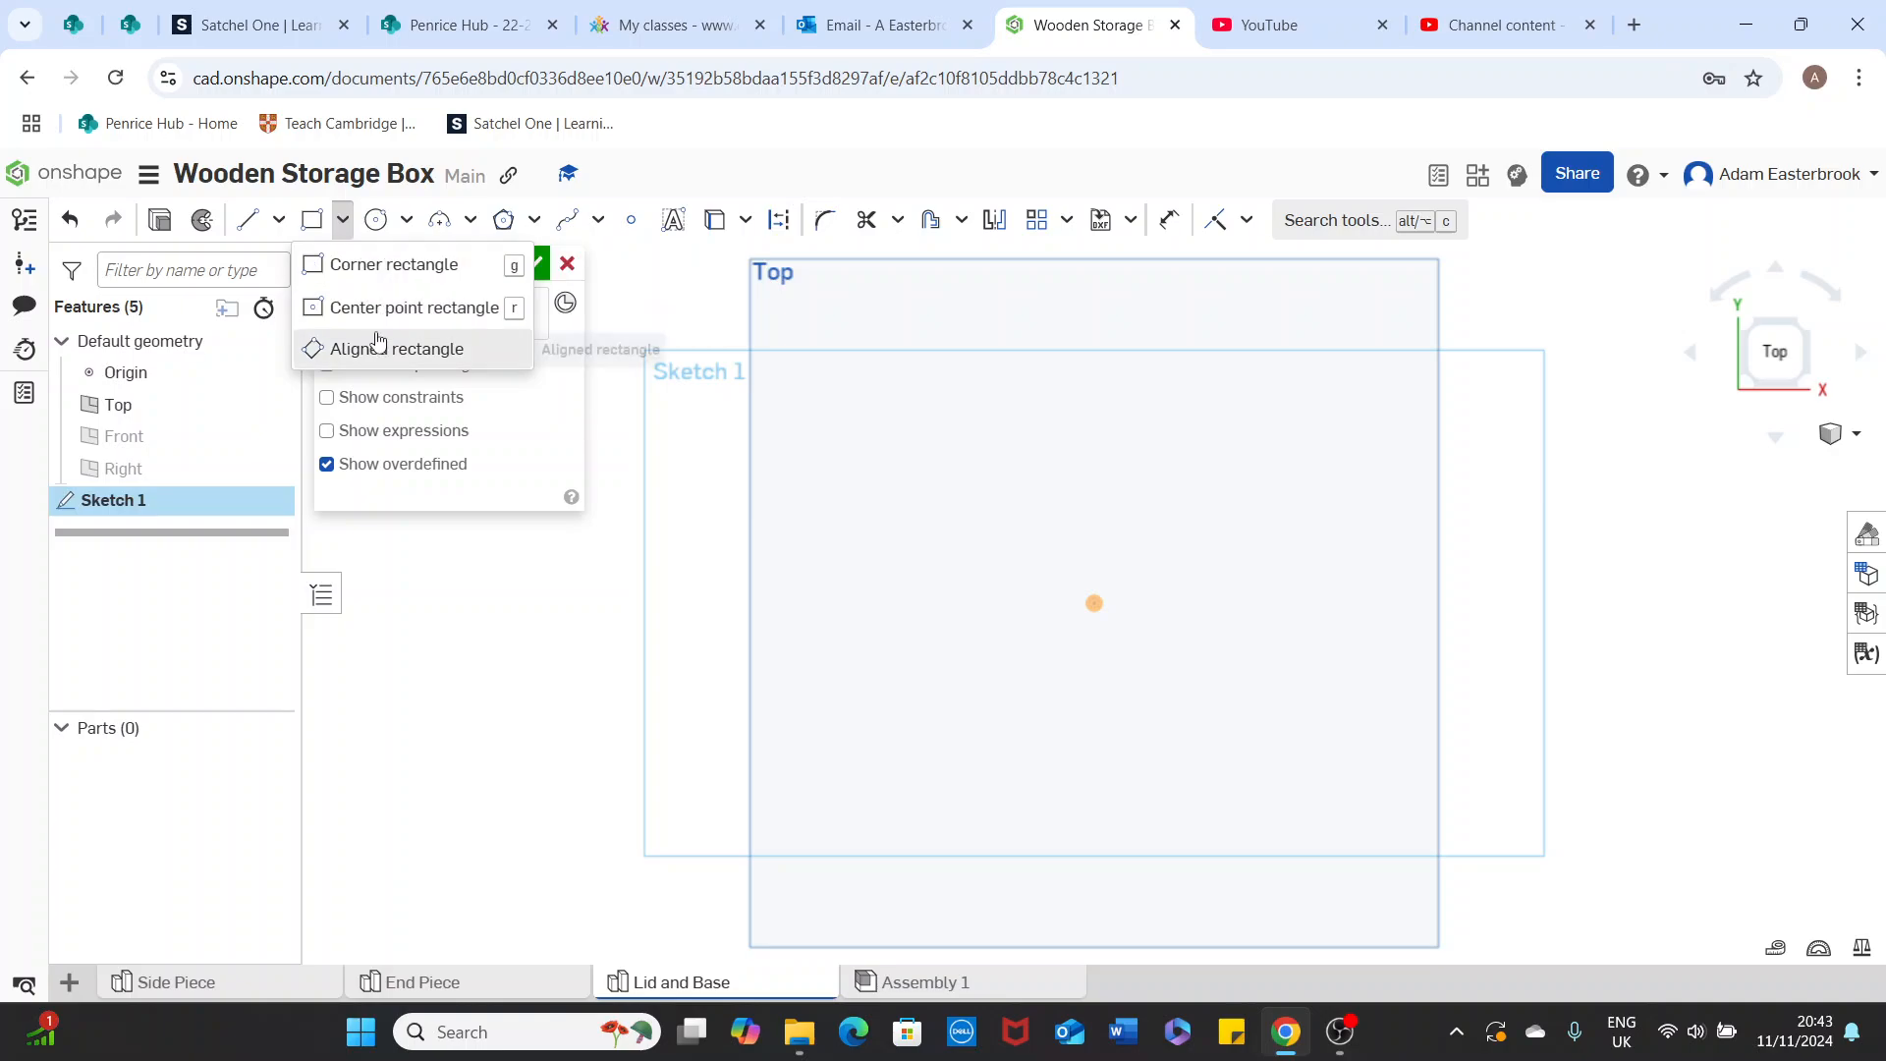
{"action": "left_click", "coordinate": [342, 222]}
{"action": "left_click", "coordinate": [342, 222]}
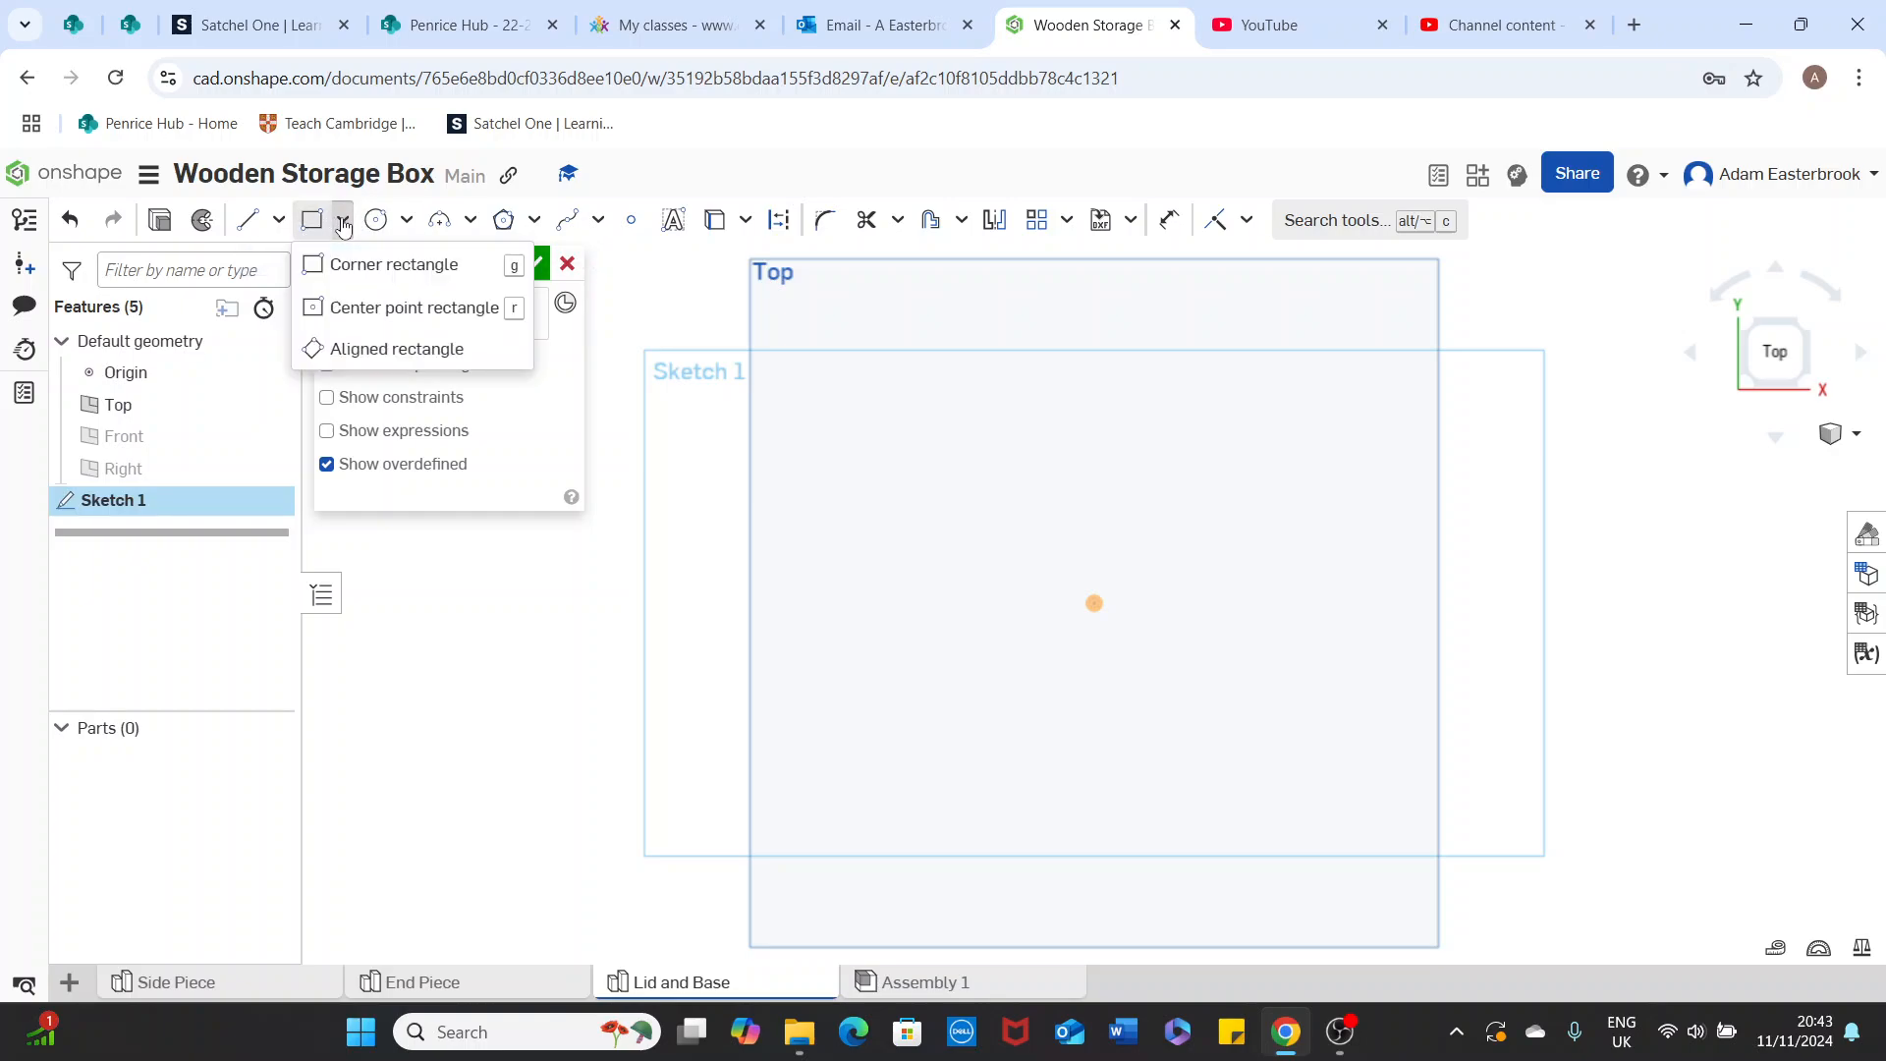
{"action": "left_click", "coordinate": [377, 313]}
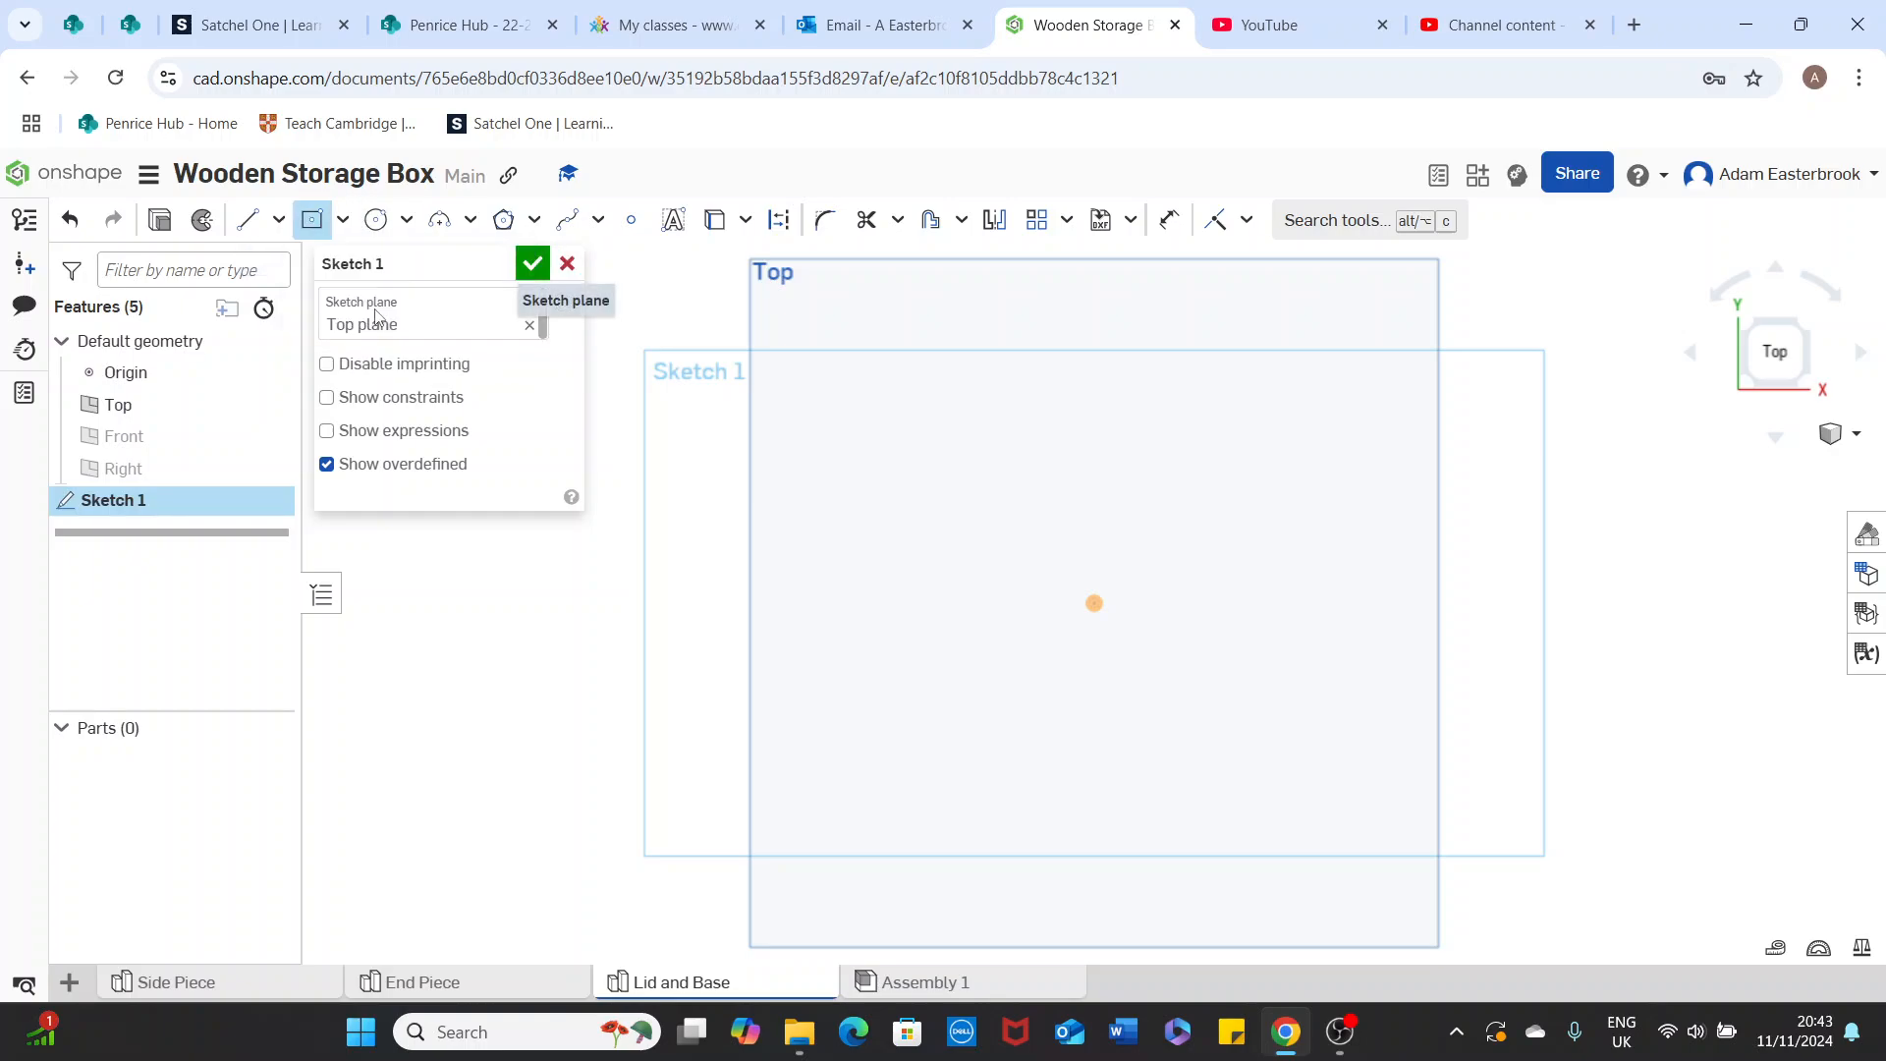
{"action": "left_click", "coordinate": [346, 224]}
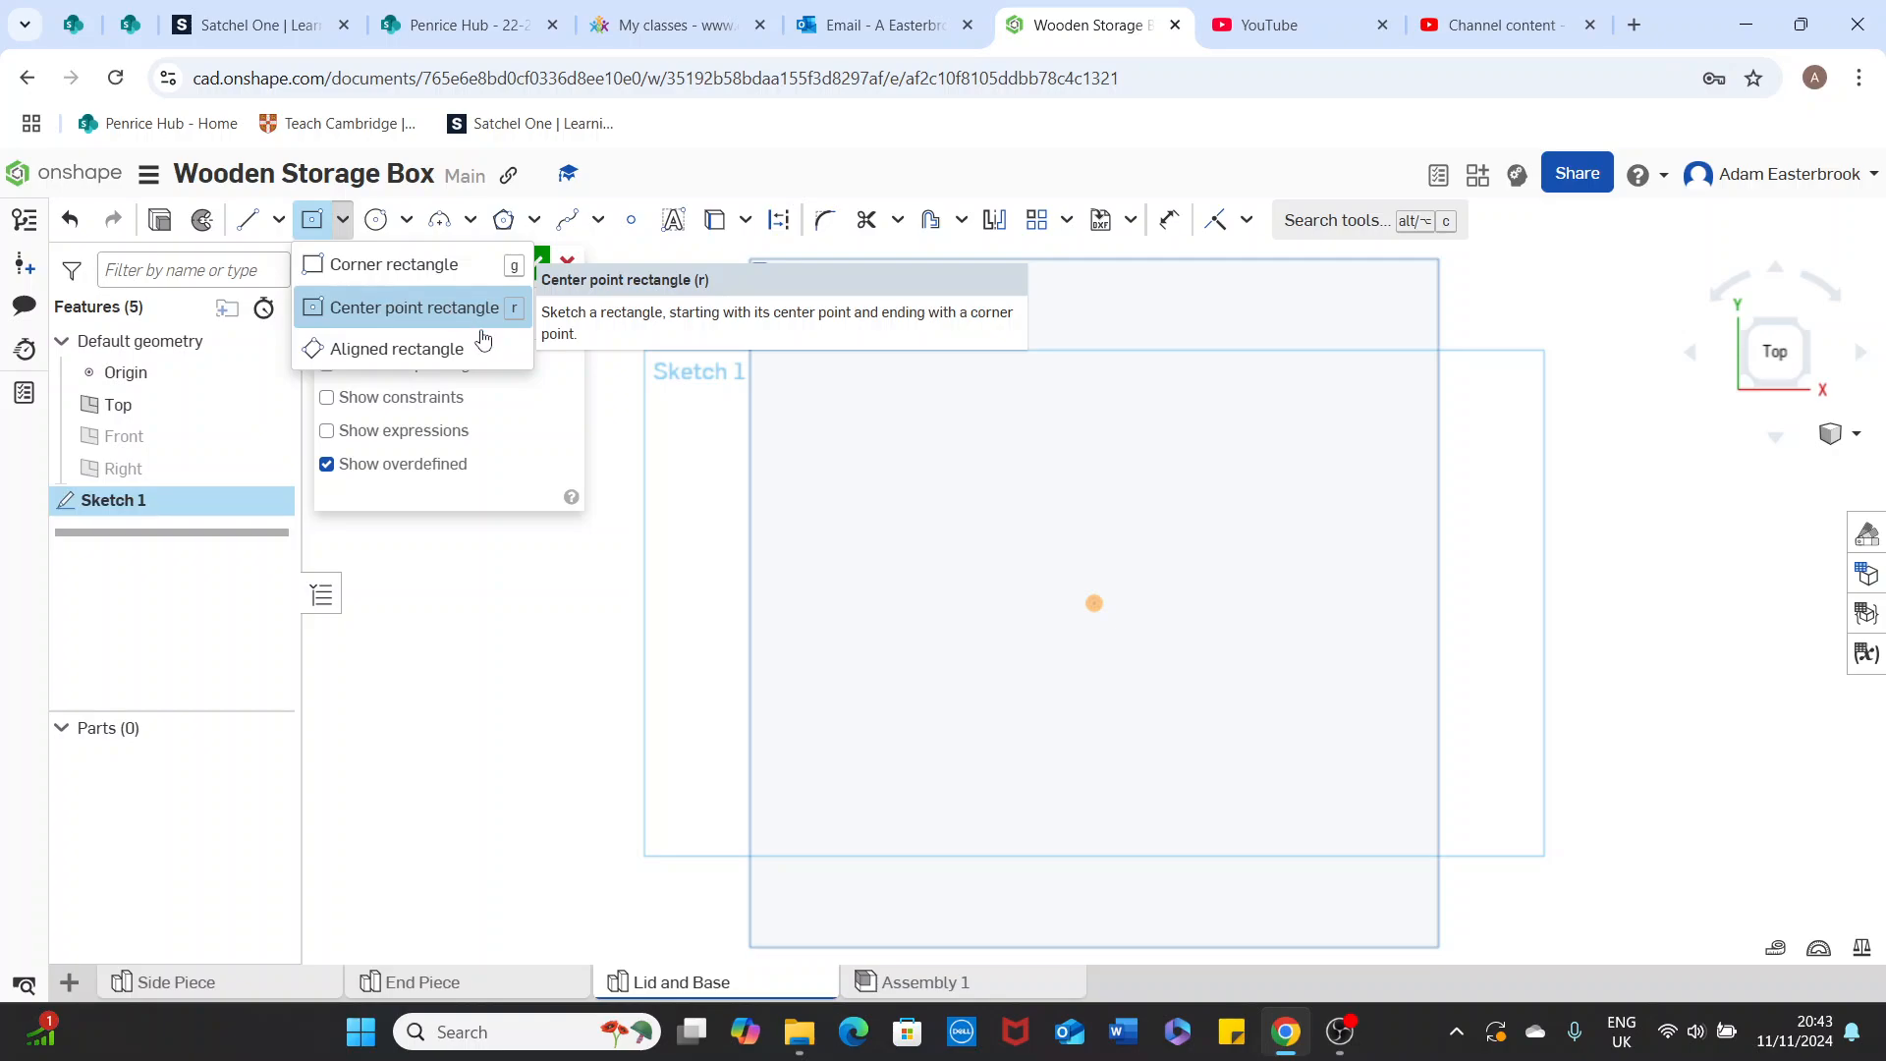
{"action": "left_click", "coordinate": [1094, 604]}
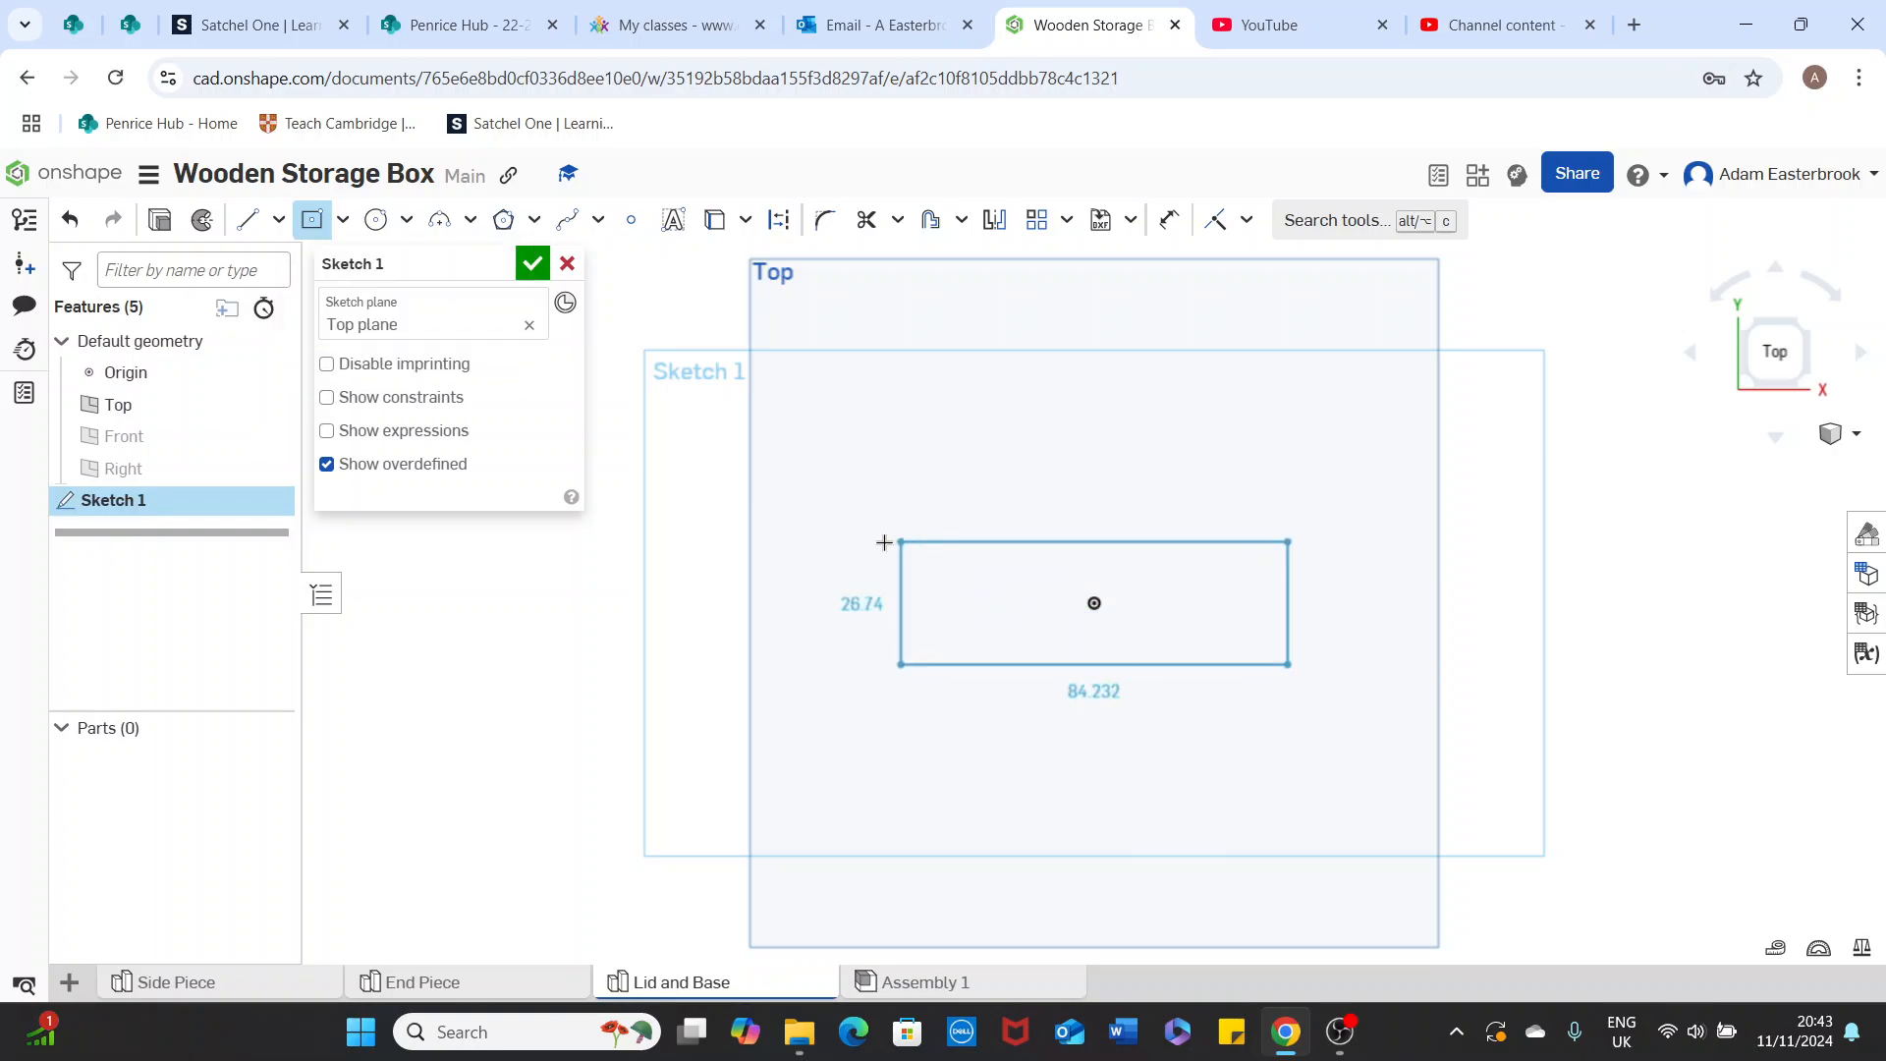
{"action": "left_click", "coordinate": [803, 487]}
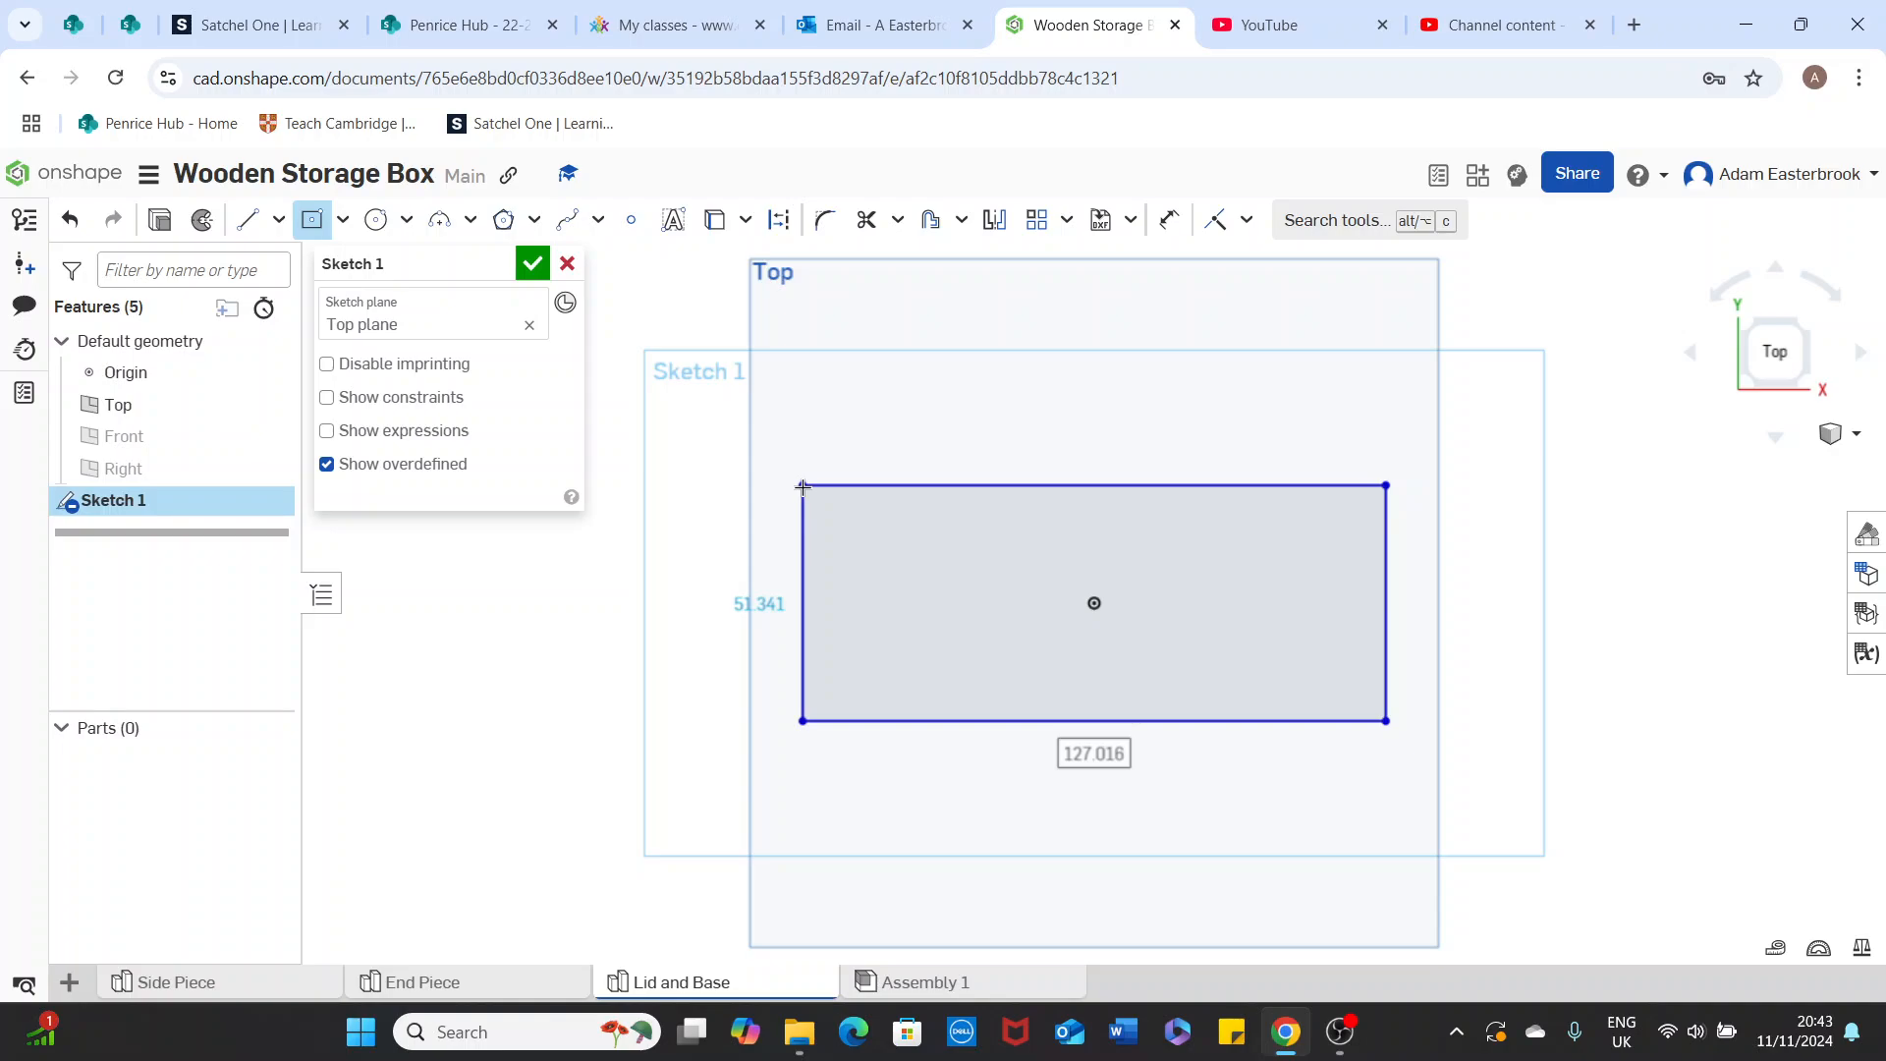
{"action": "left_click", "coordinate": [1093, 741]}
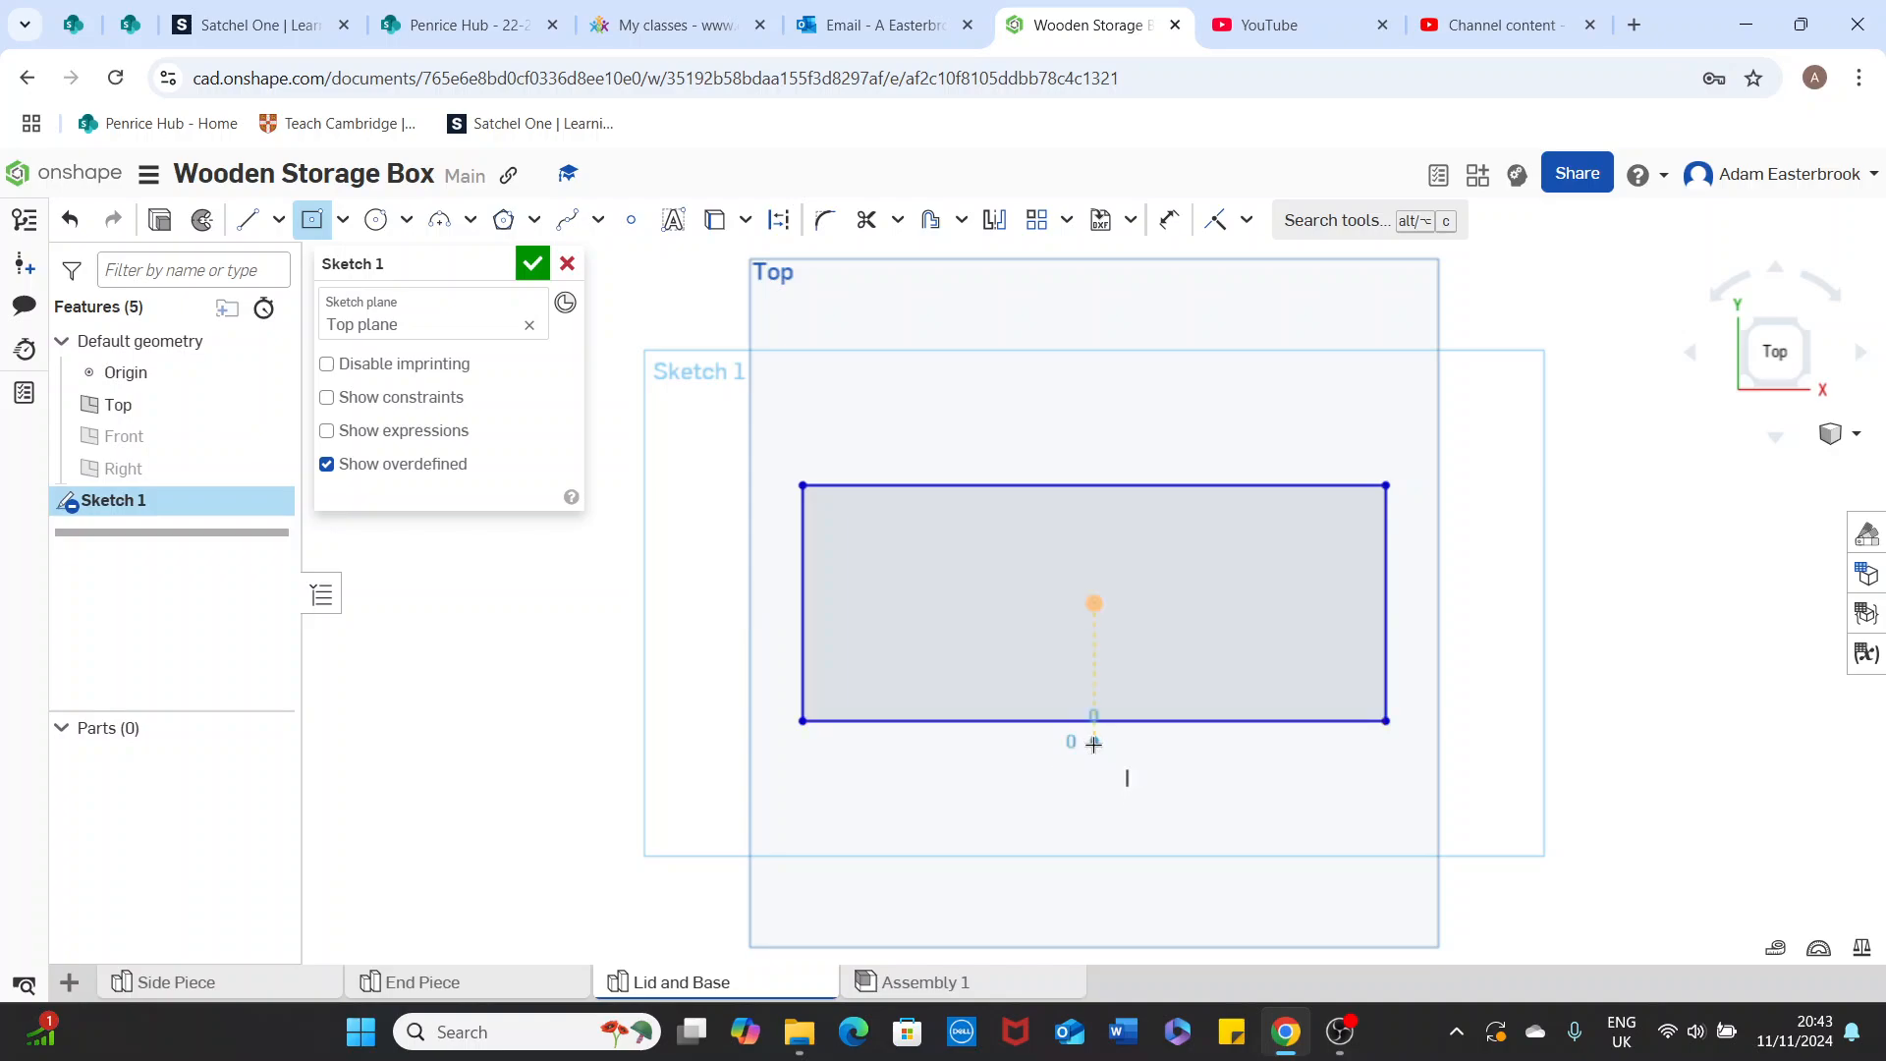
{"action": "left_click", "coordinate": [1145, 777]}
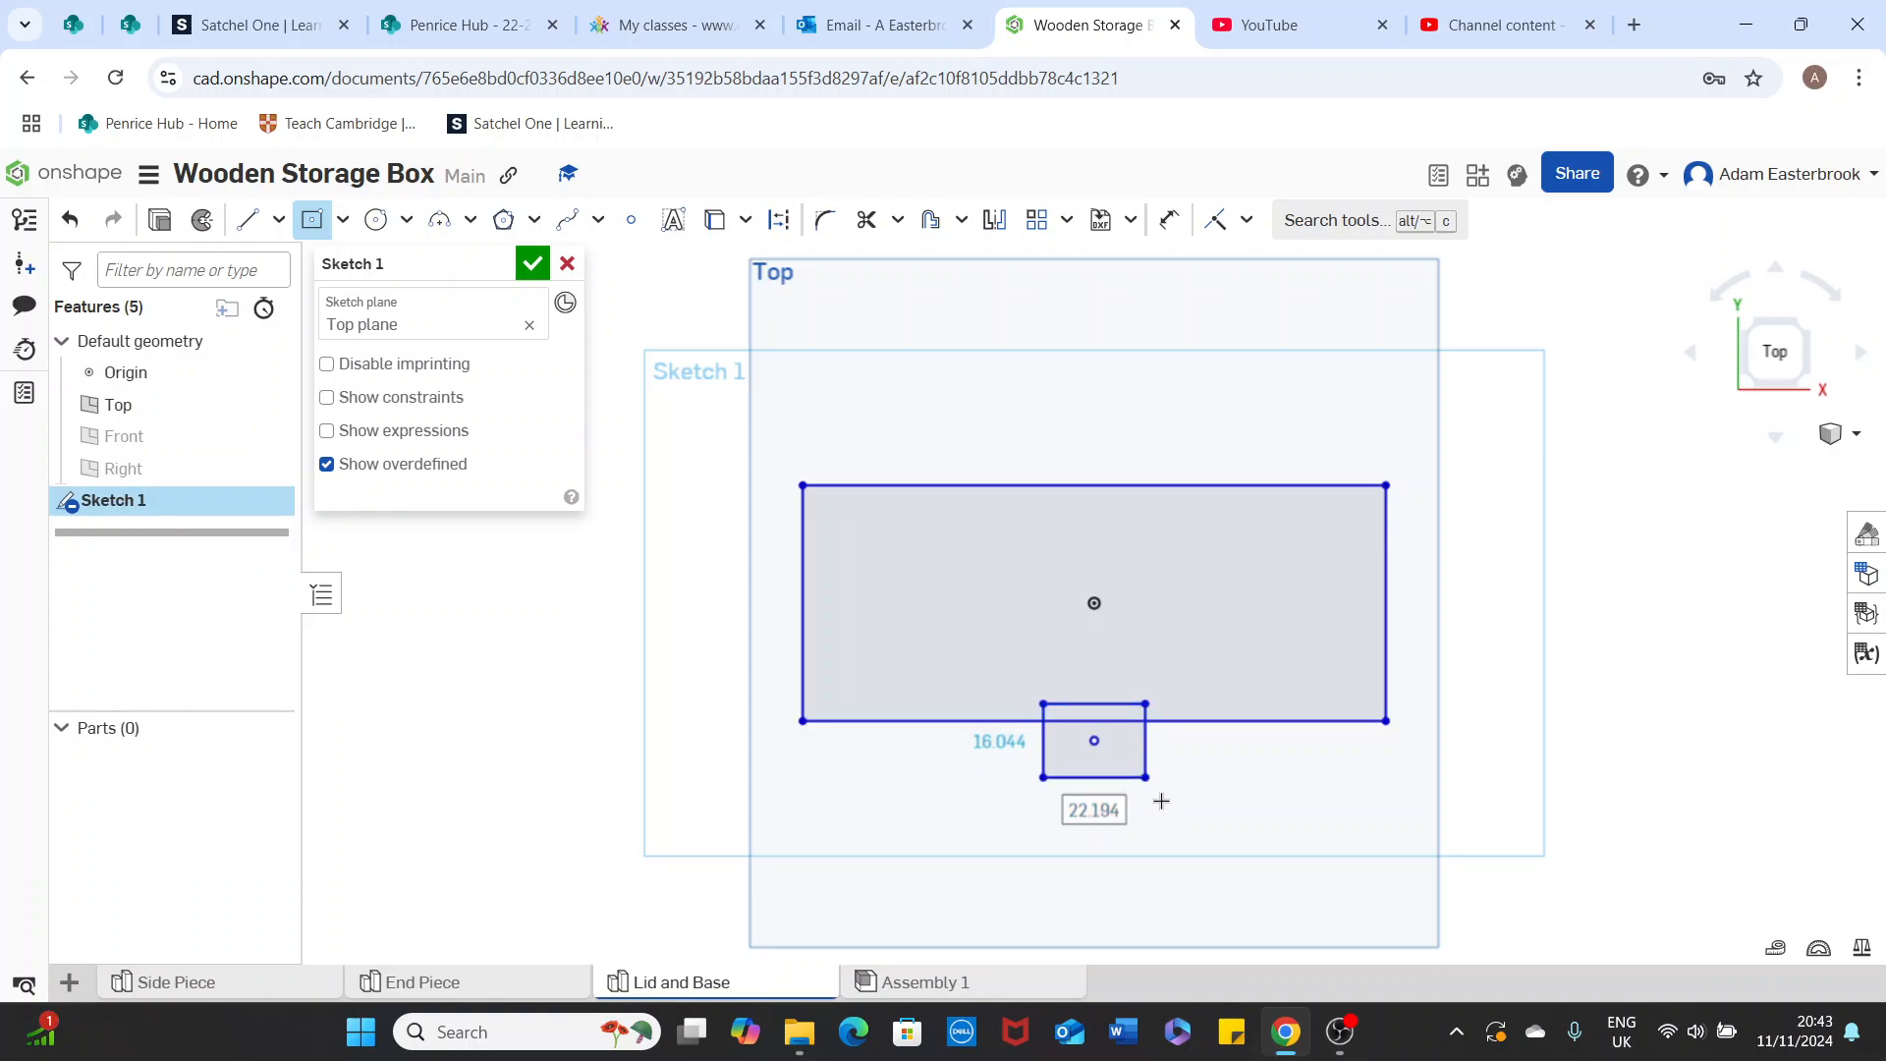
{"action": "left_click", "coordinate": [1081, 811]}
{"action": "left_click", "coordinate": [1185, 855]}
{"action": "left_click", "coordinate": [1078, 898]}
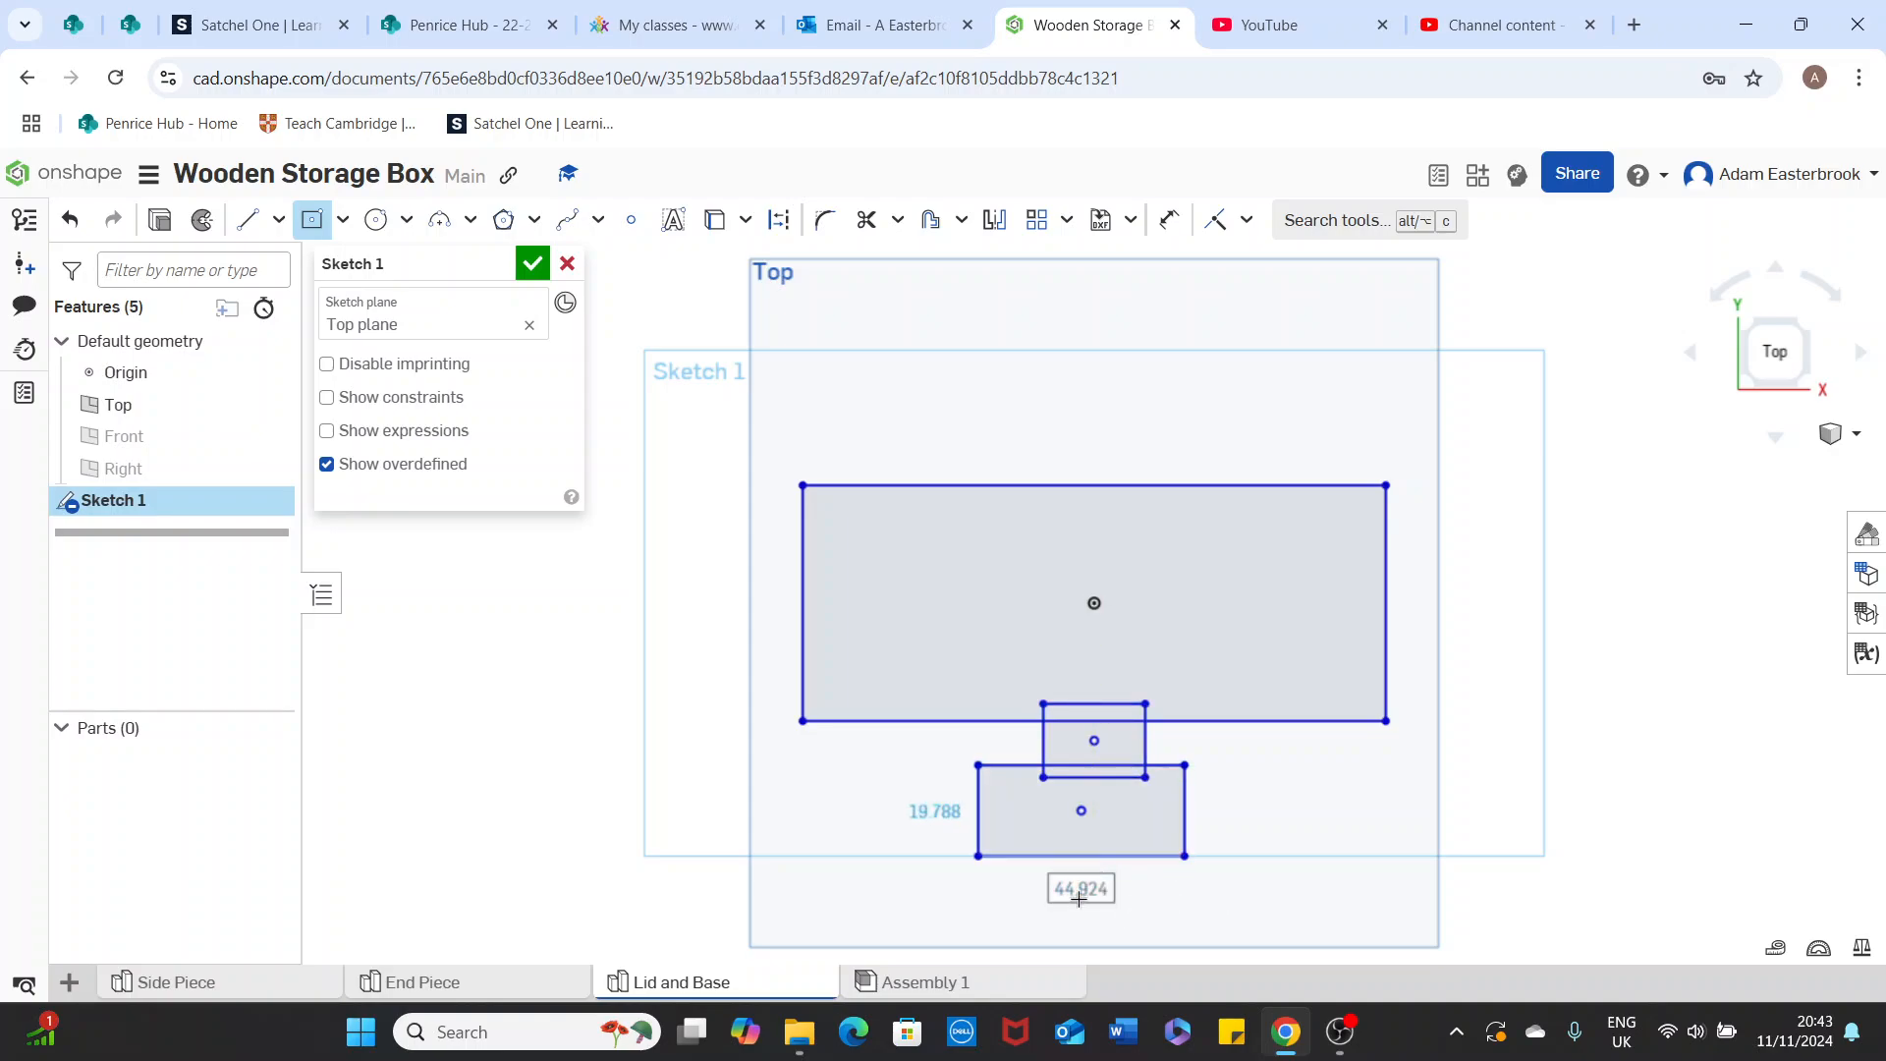
{"action": "left_click", "coordinate": [1170, 941]}
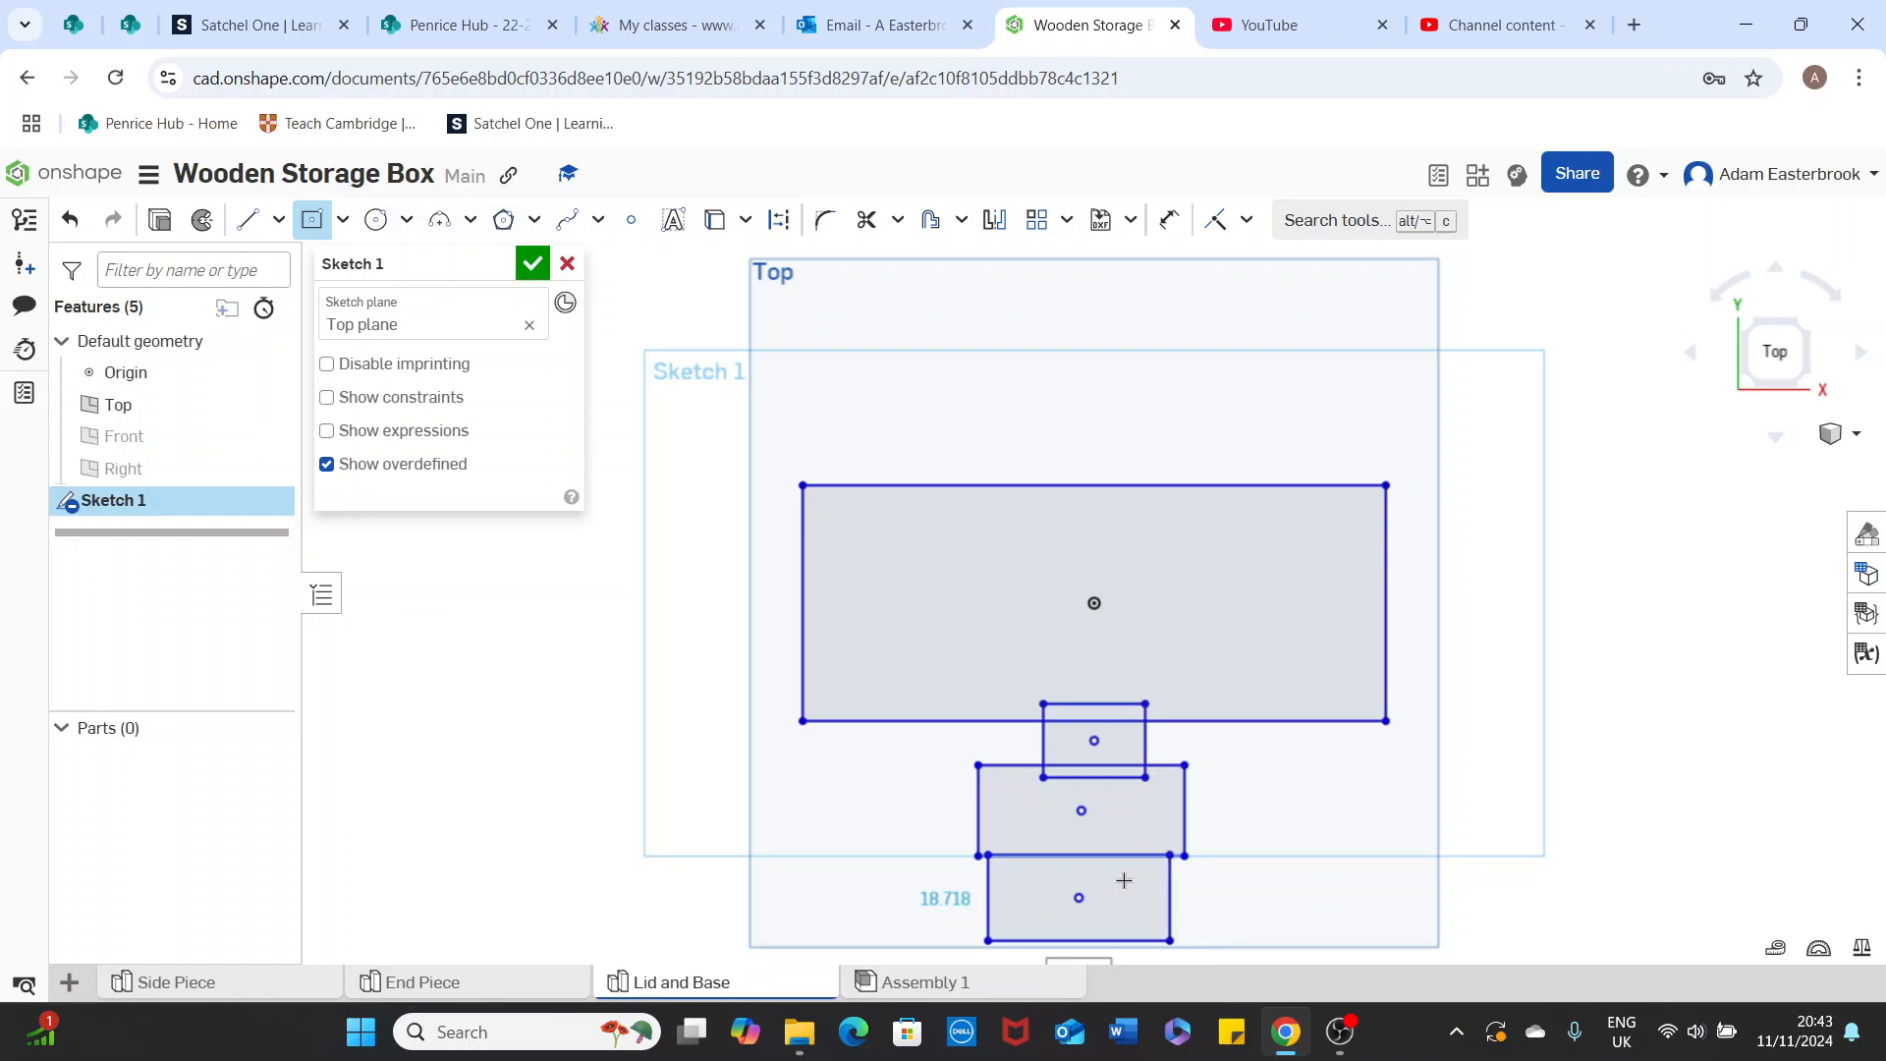
{"action": "scroll", "coordinate": [1080, 854], "scroll_direction": "down", "scroll_amount": 2}
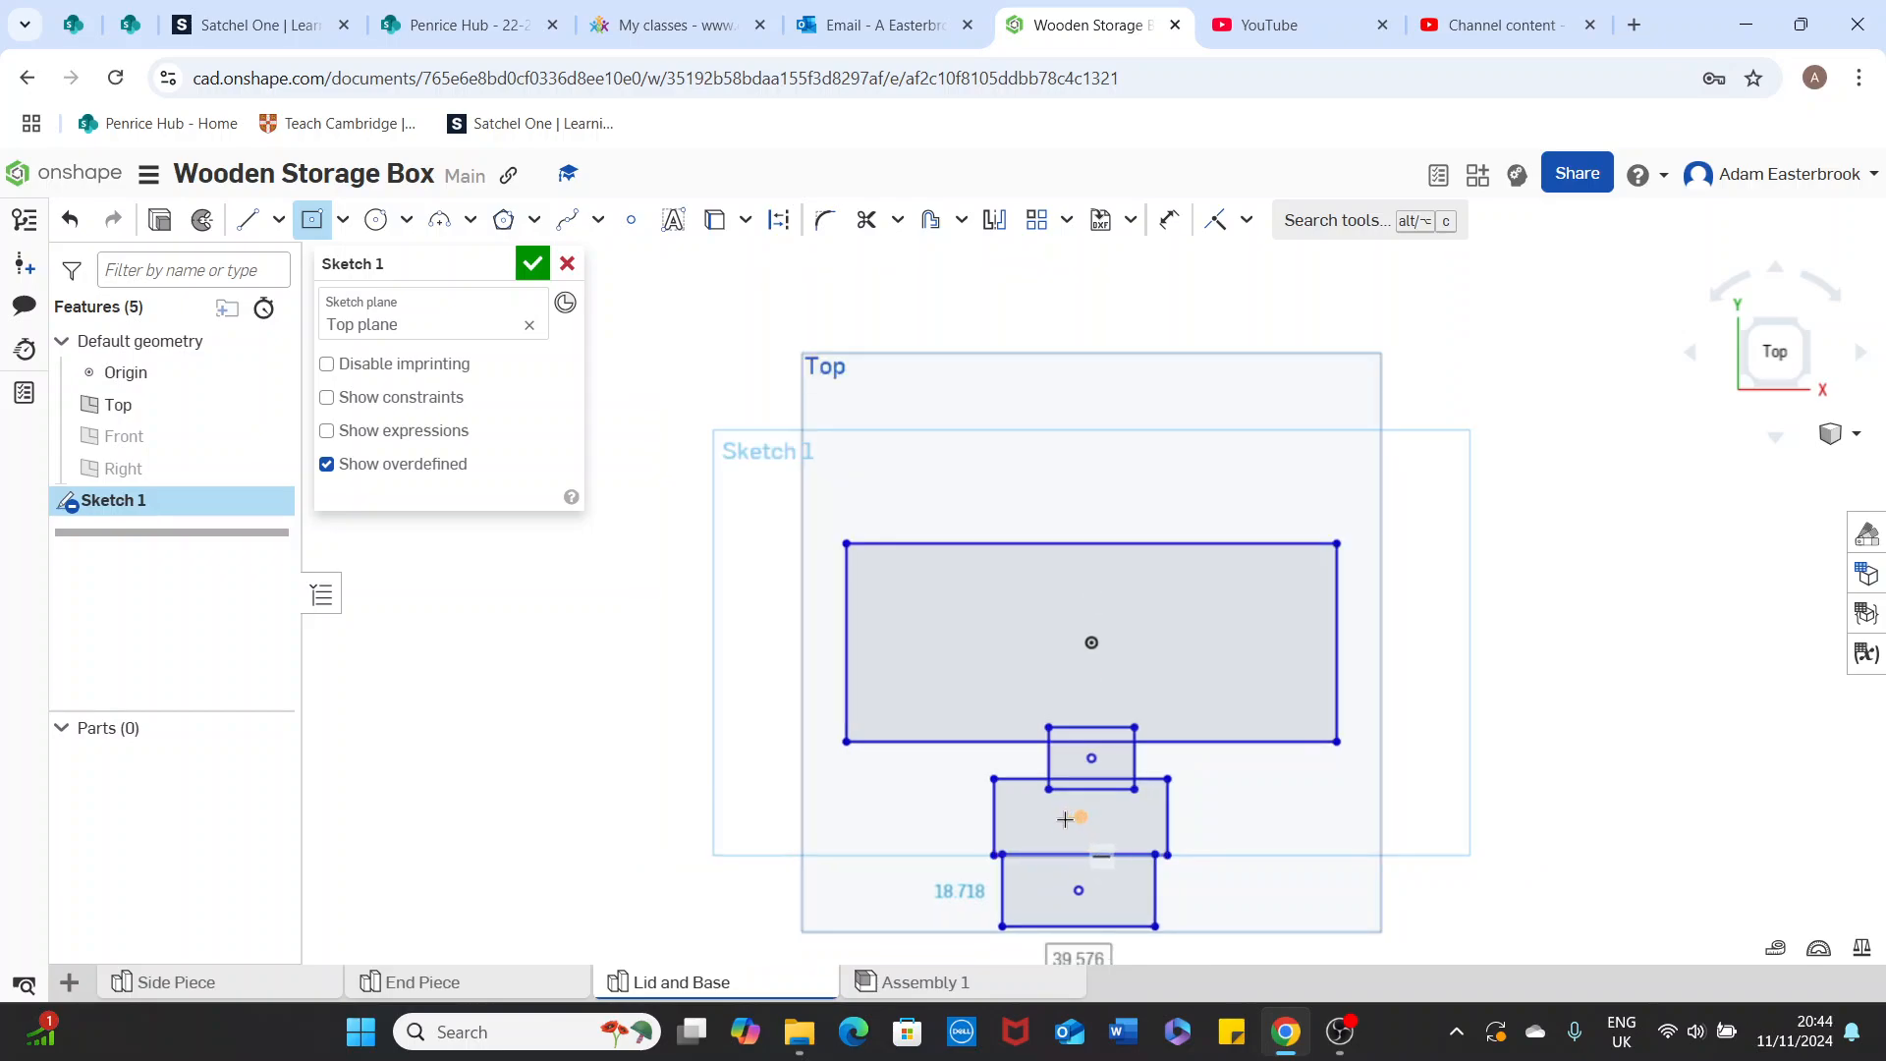
{"action": "middle_click_drag", "start_coordinate": [1069, 797], "coordinate": [1068, 764]}
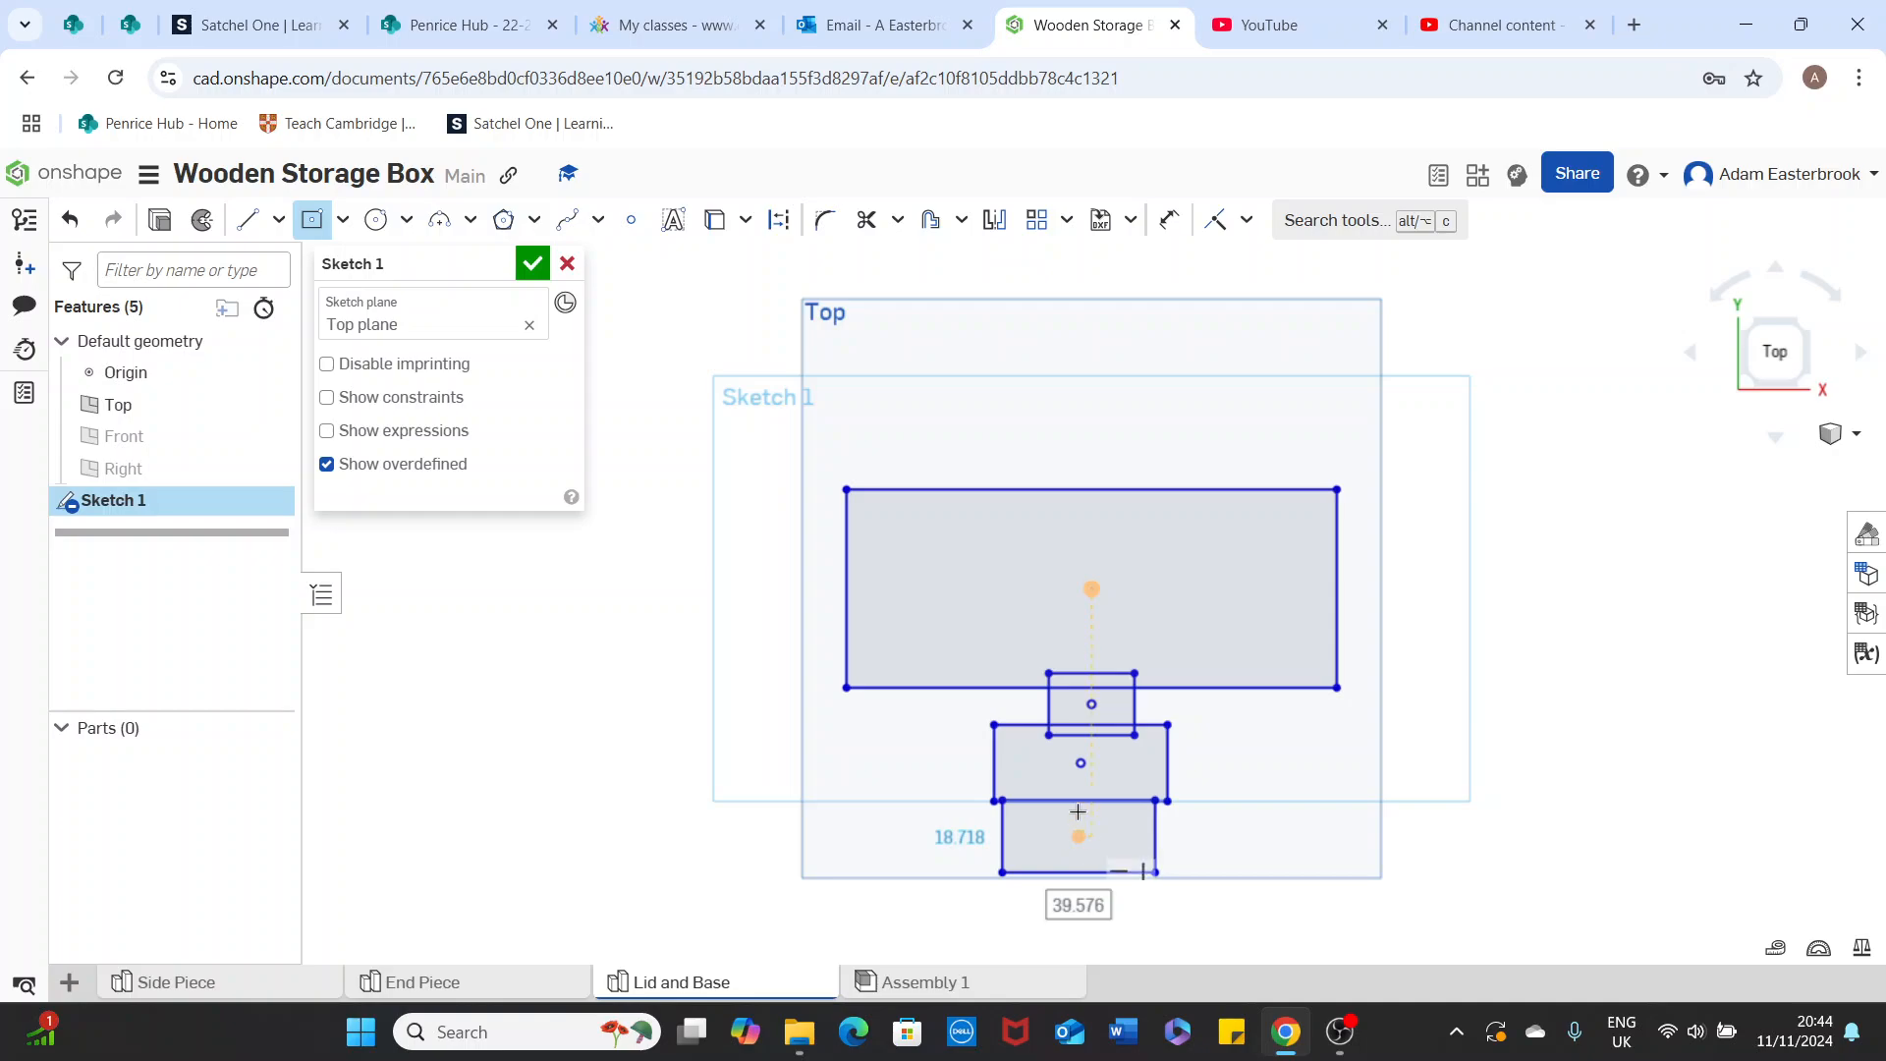
{"action": "left_click", "coordinate": [78, 226]}
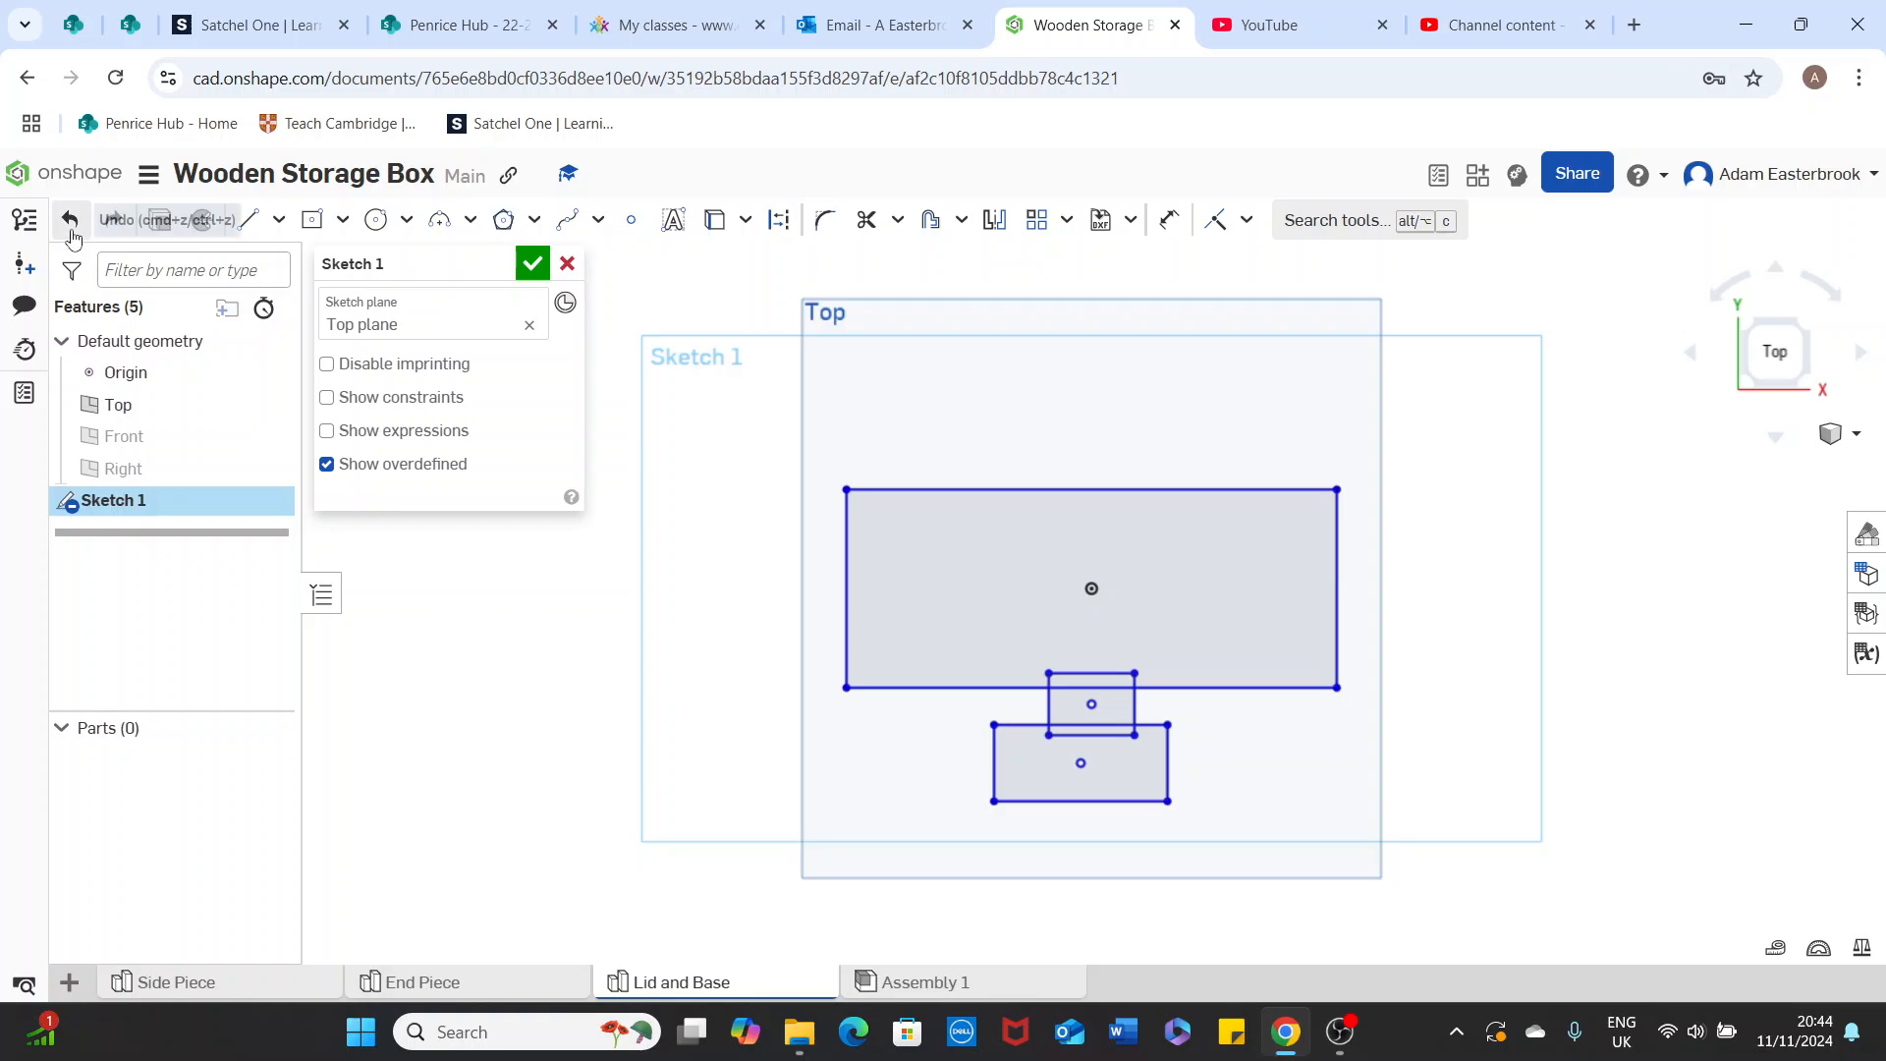
{"action": "left_click", "coordinate": [70, 227]}
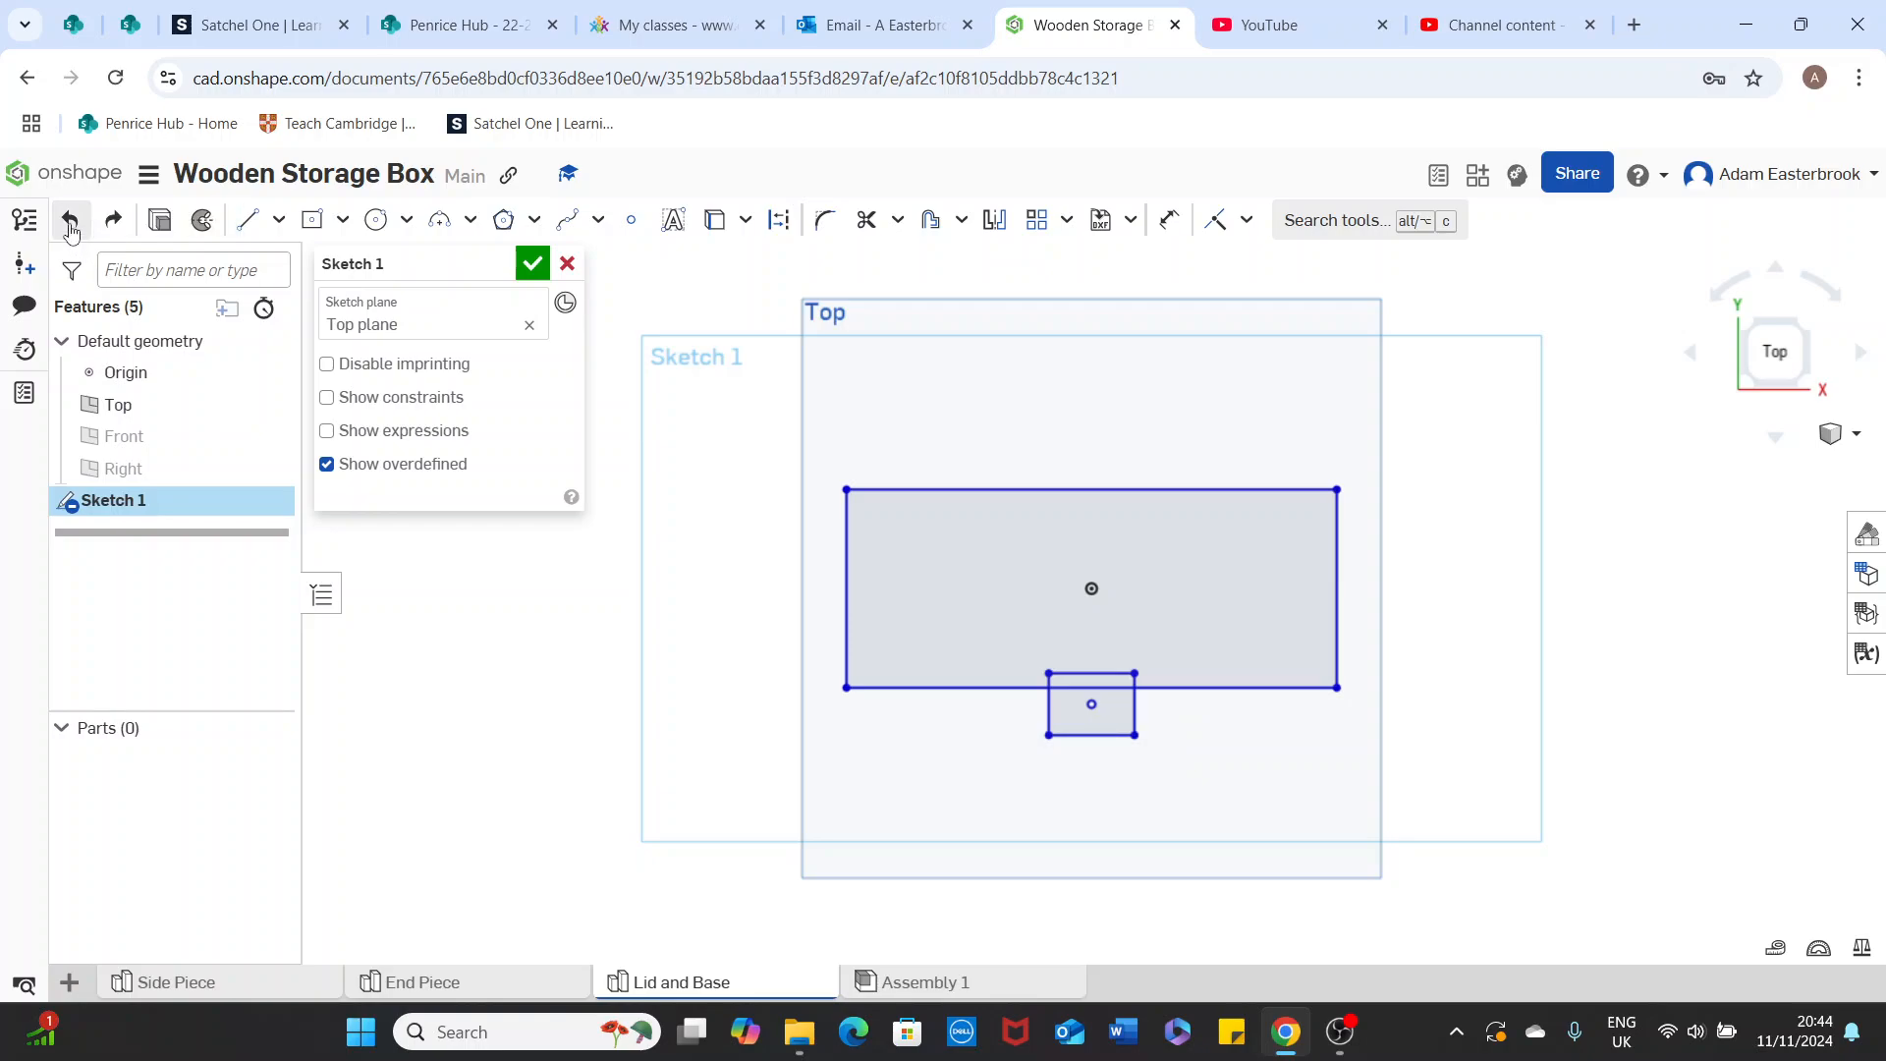
{"action": "left_click", "coordinate": [70, 227]}
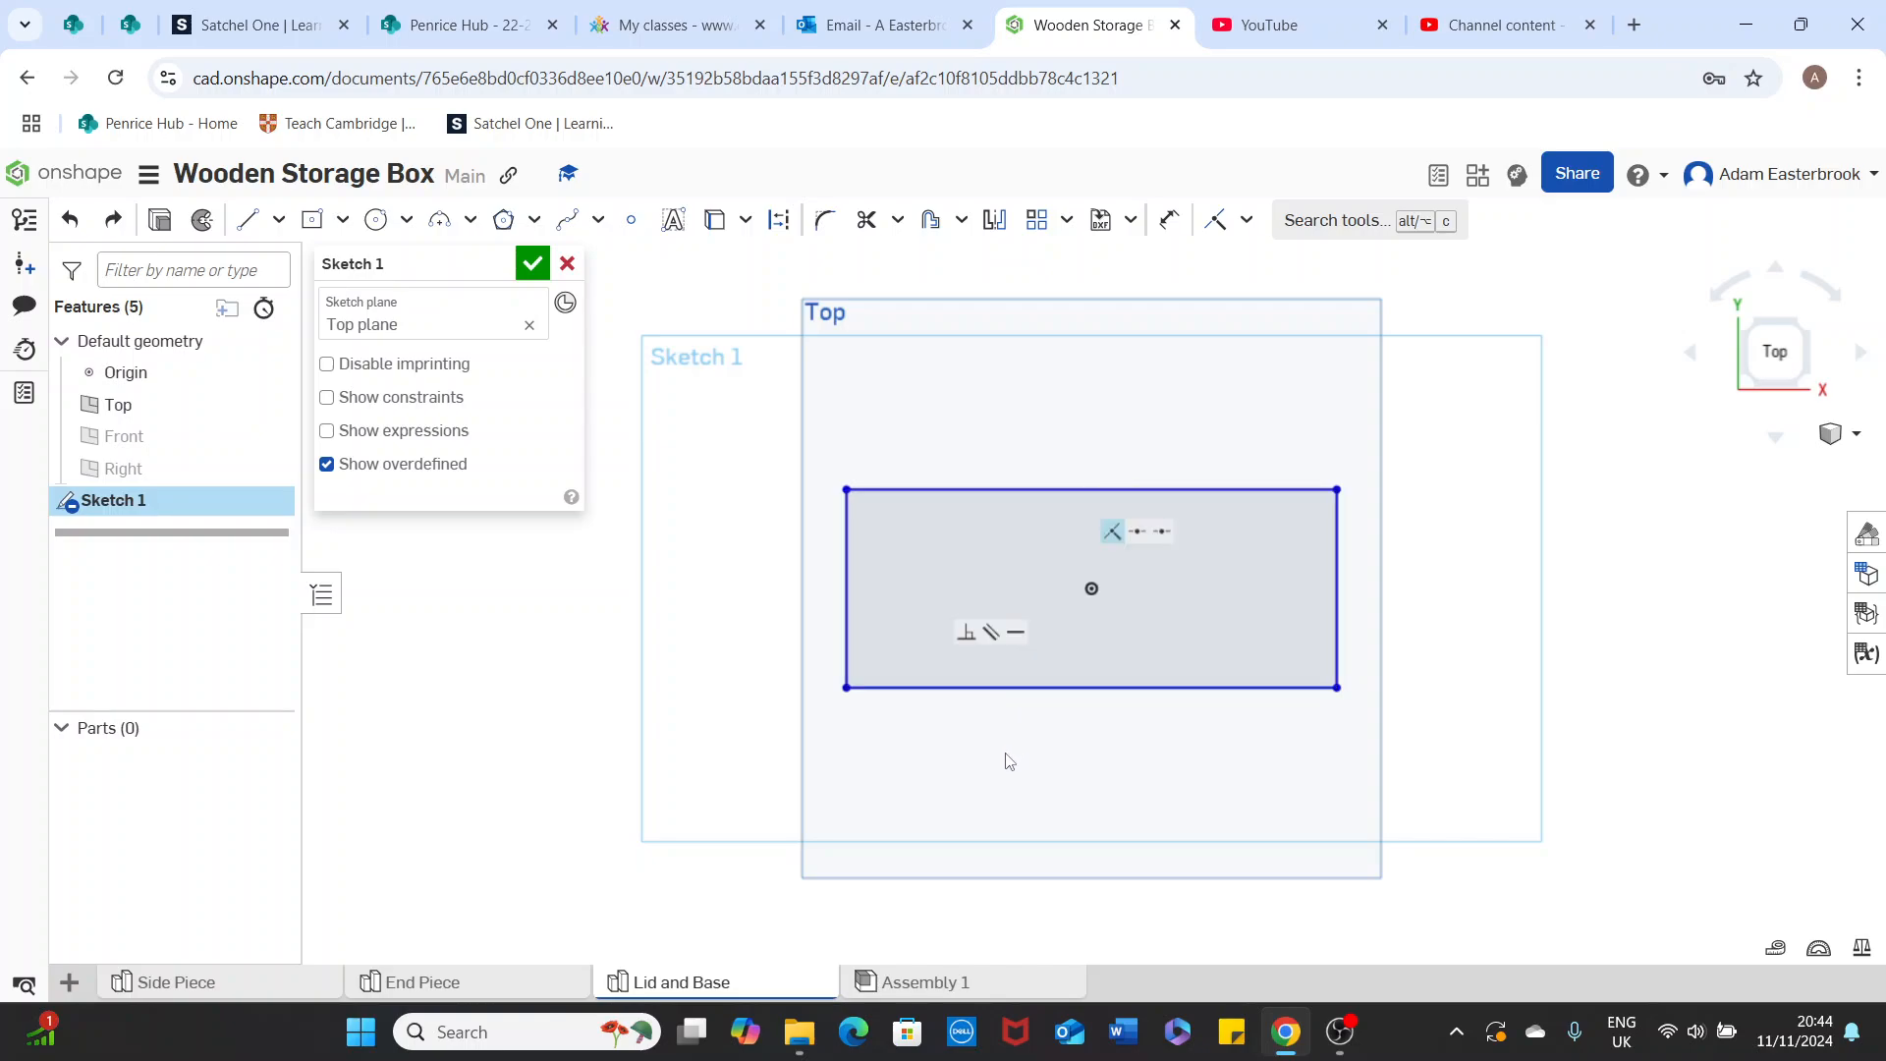
Dimension the rectangle's upper horizontal edge and set its length to 200 mm
{"action": "left_click", "coordinate": [1166, 228]}
{"action": "left_click", "coordinate": [1166, 228]}
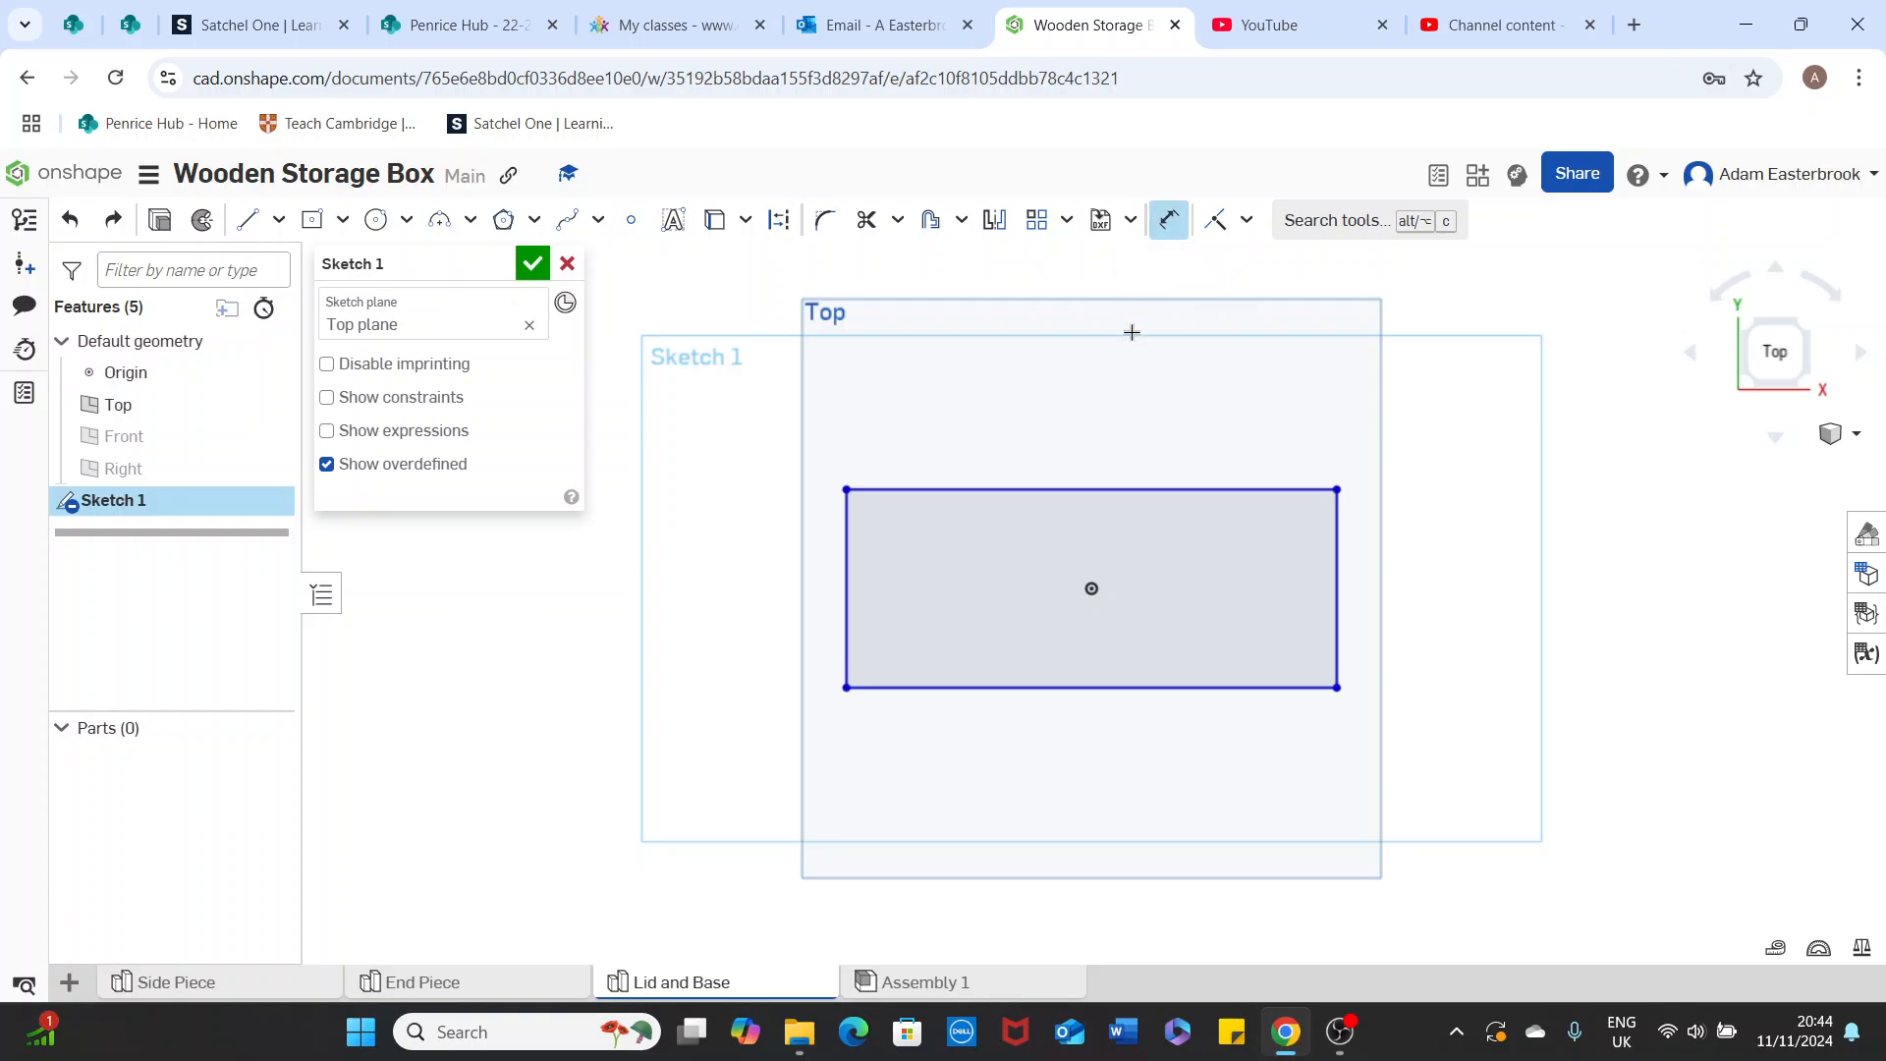
{"action": "left_click", "coordinate": [1088, 489]}
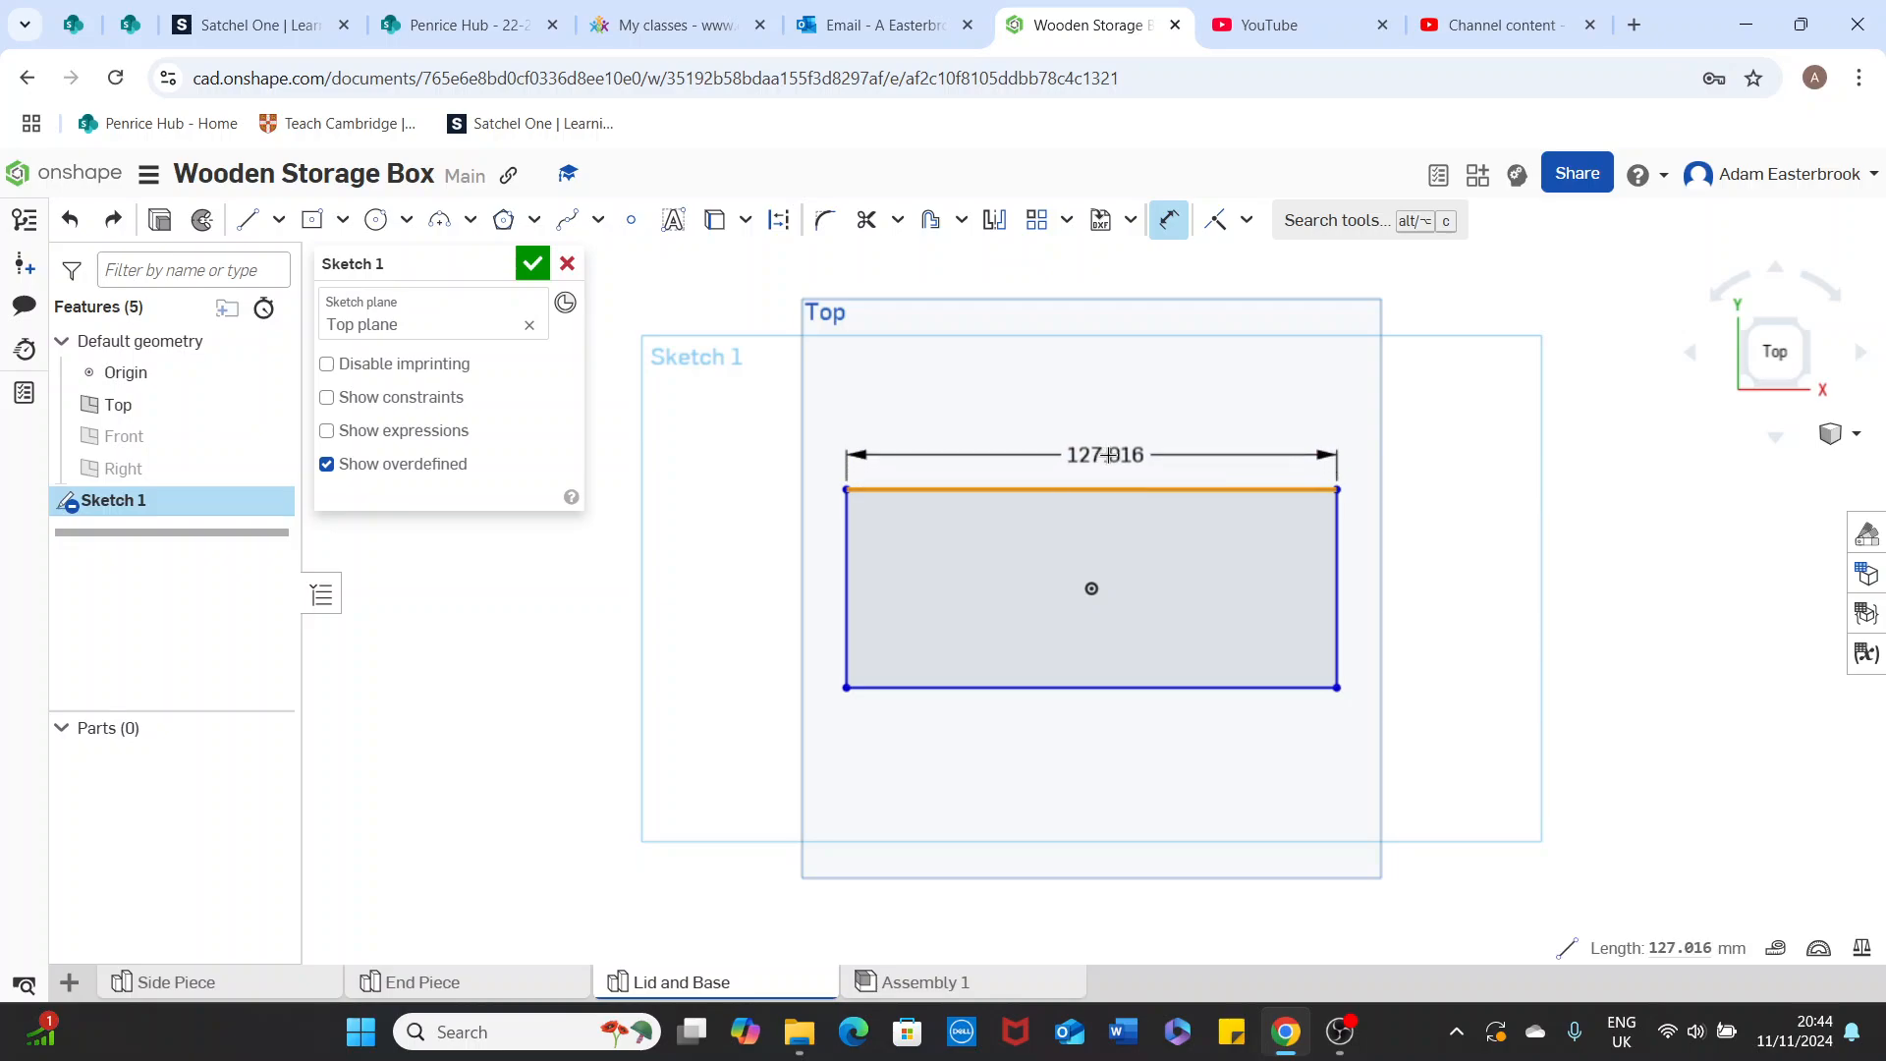
{"action": "left_click", "coordinate": [1104, 451]}
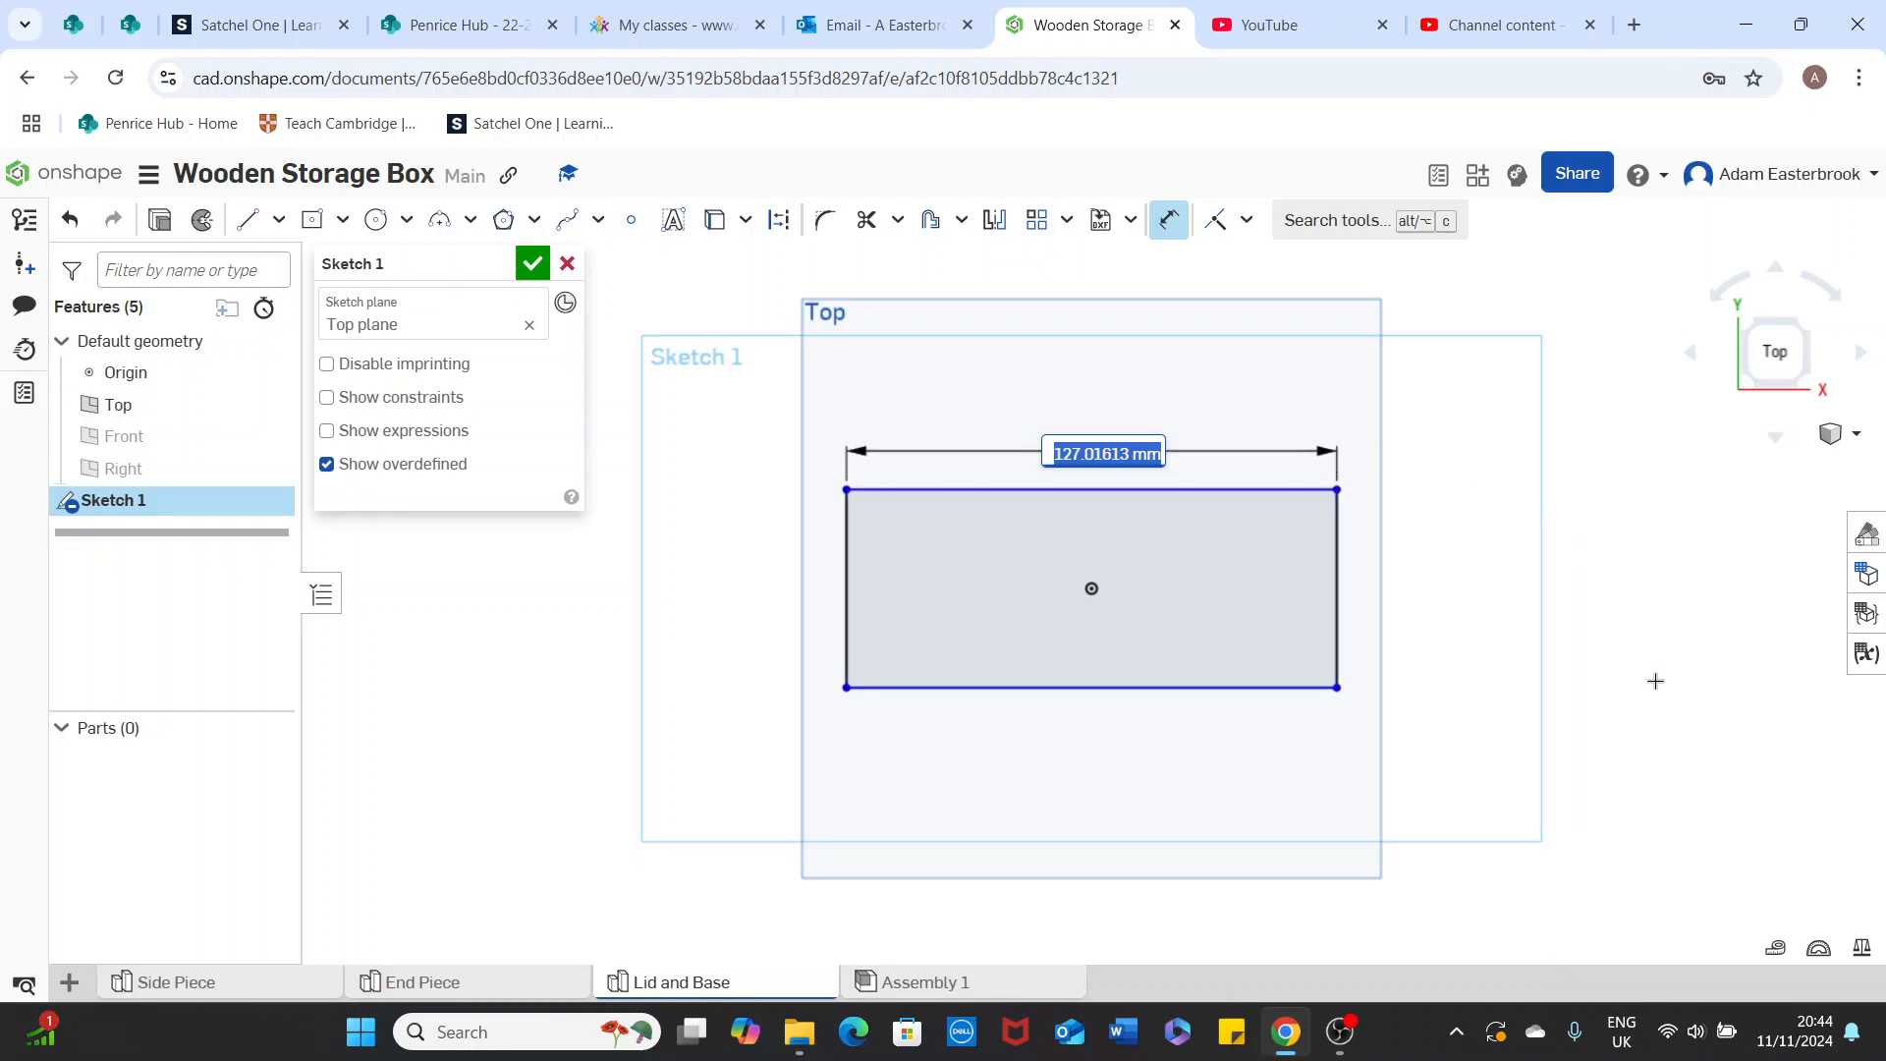
{"action": "type", "text": "200"}
{"action": "key", "text": "Return"}
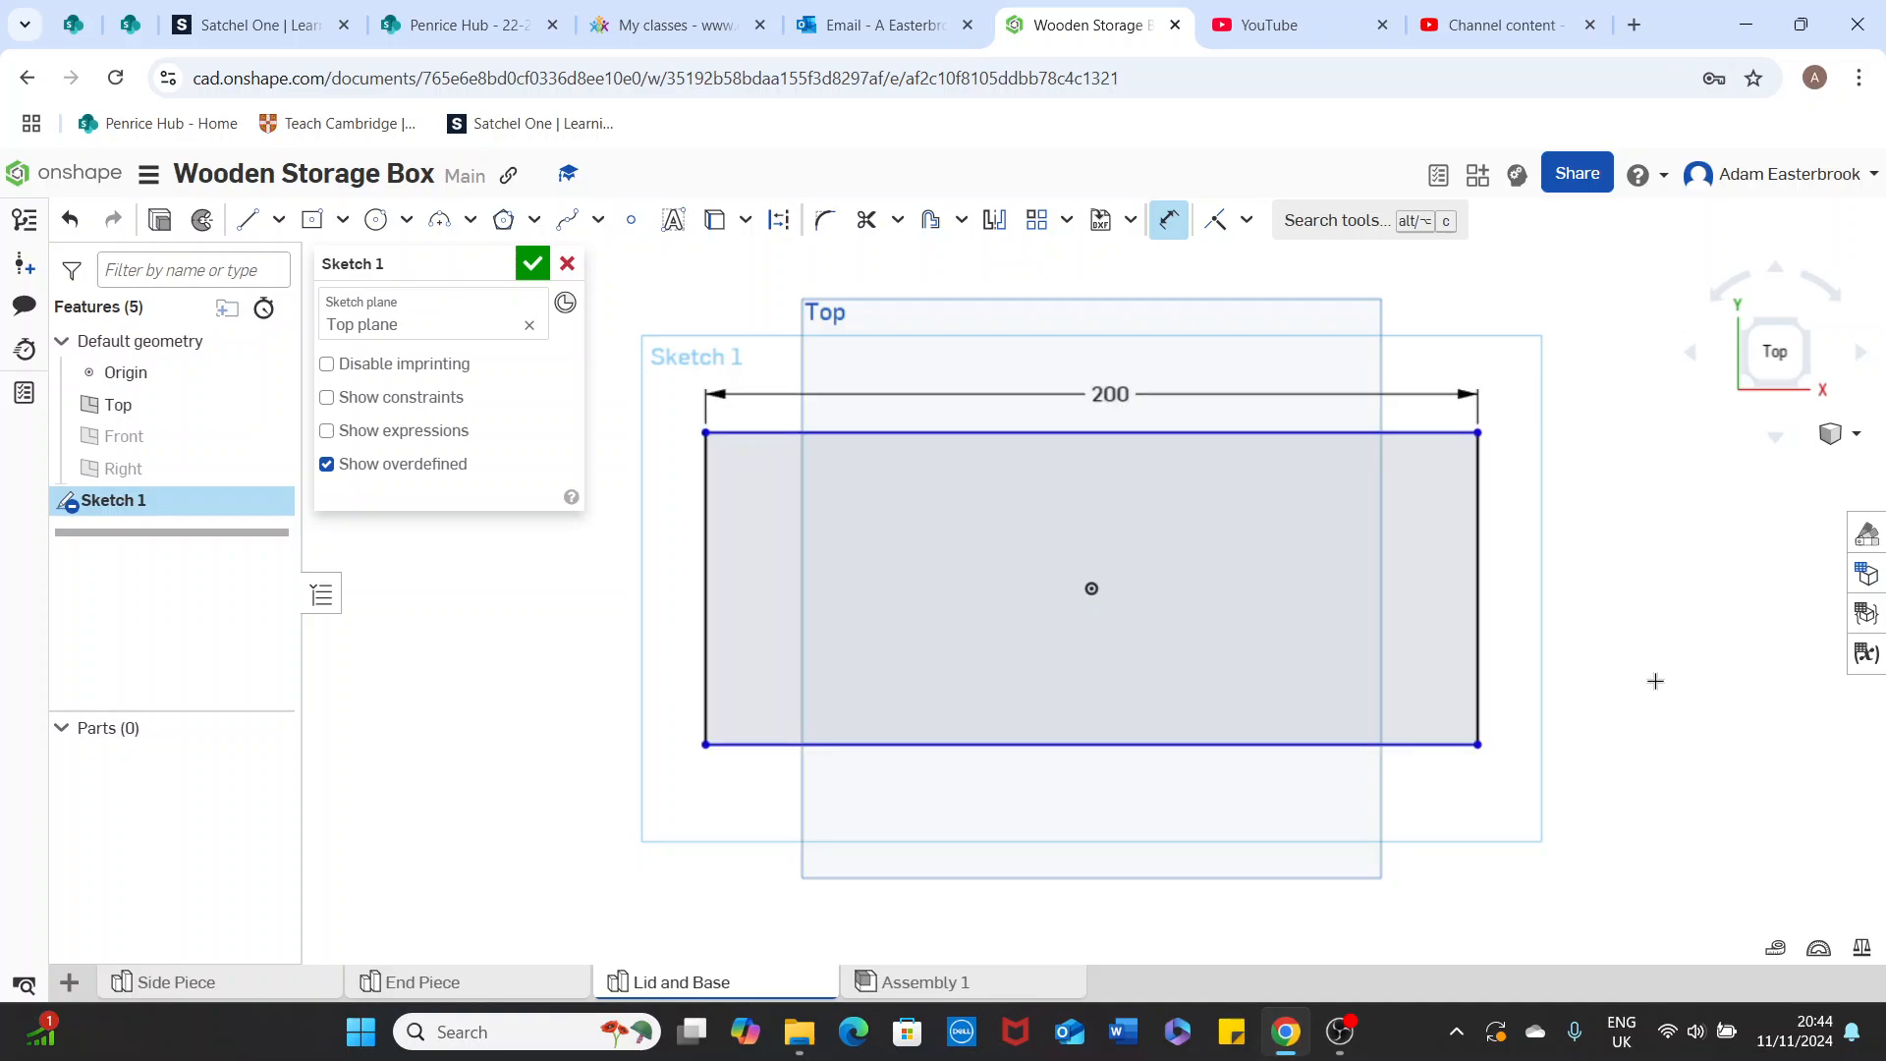
Dimension the rectangle's right vertical edge and set its length to 80 mm
{"action": "left_click", "coordinate": [1473, 574]}
{"action": "left_click", "coordinate": [1530, 577]}
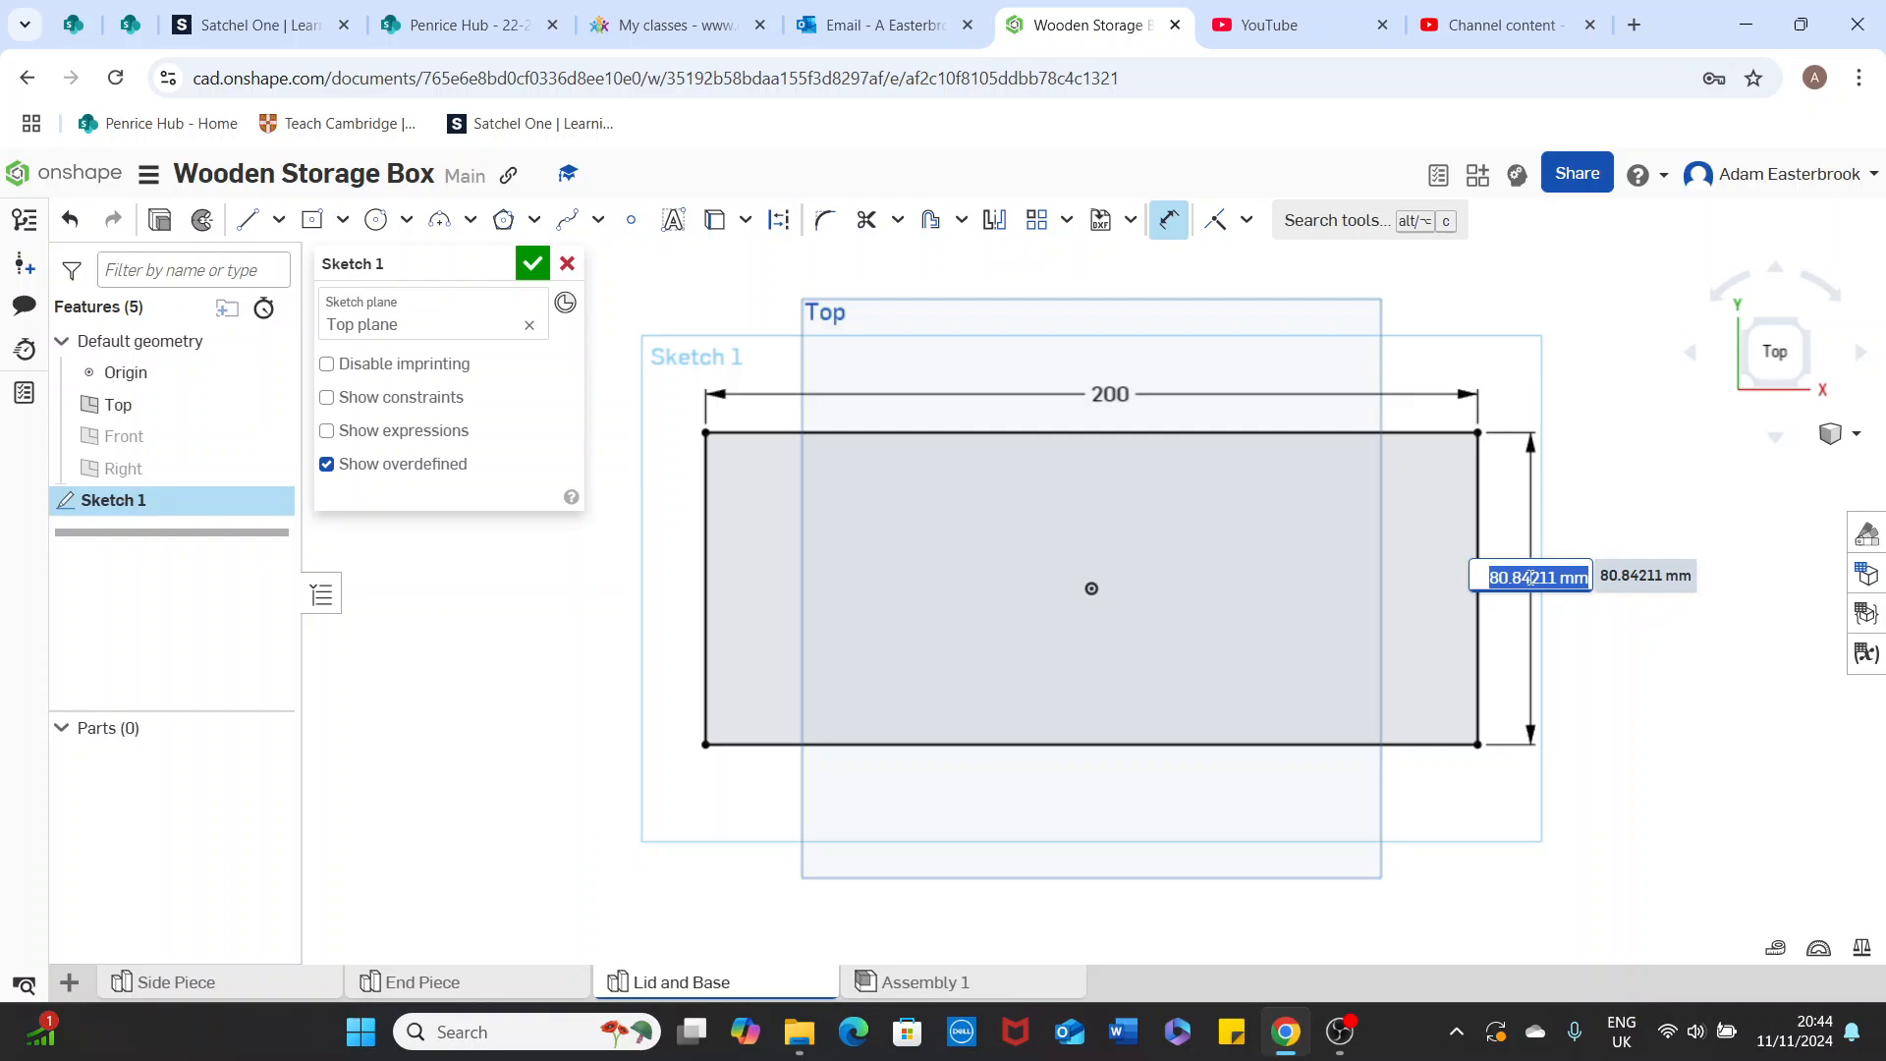
{"action": "type", "text": "8"}
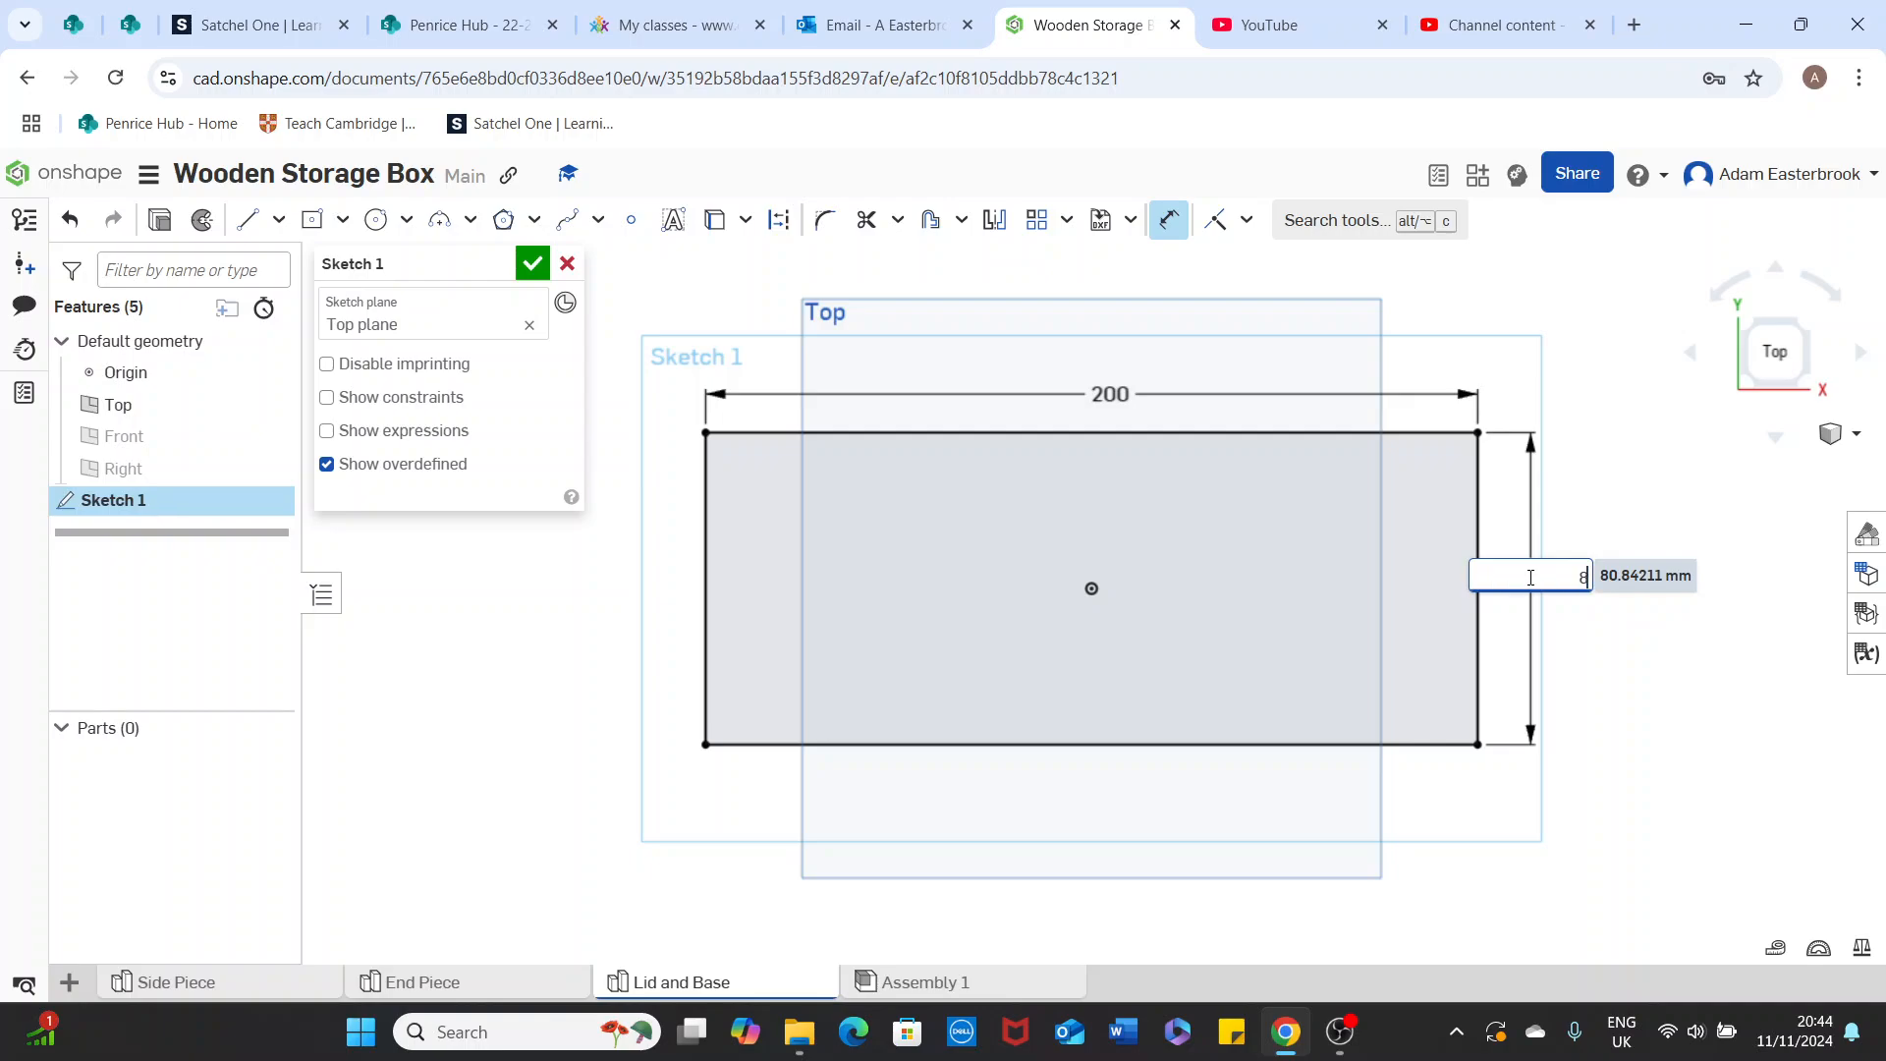
{"action": "type", "text": "0mm"}
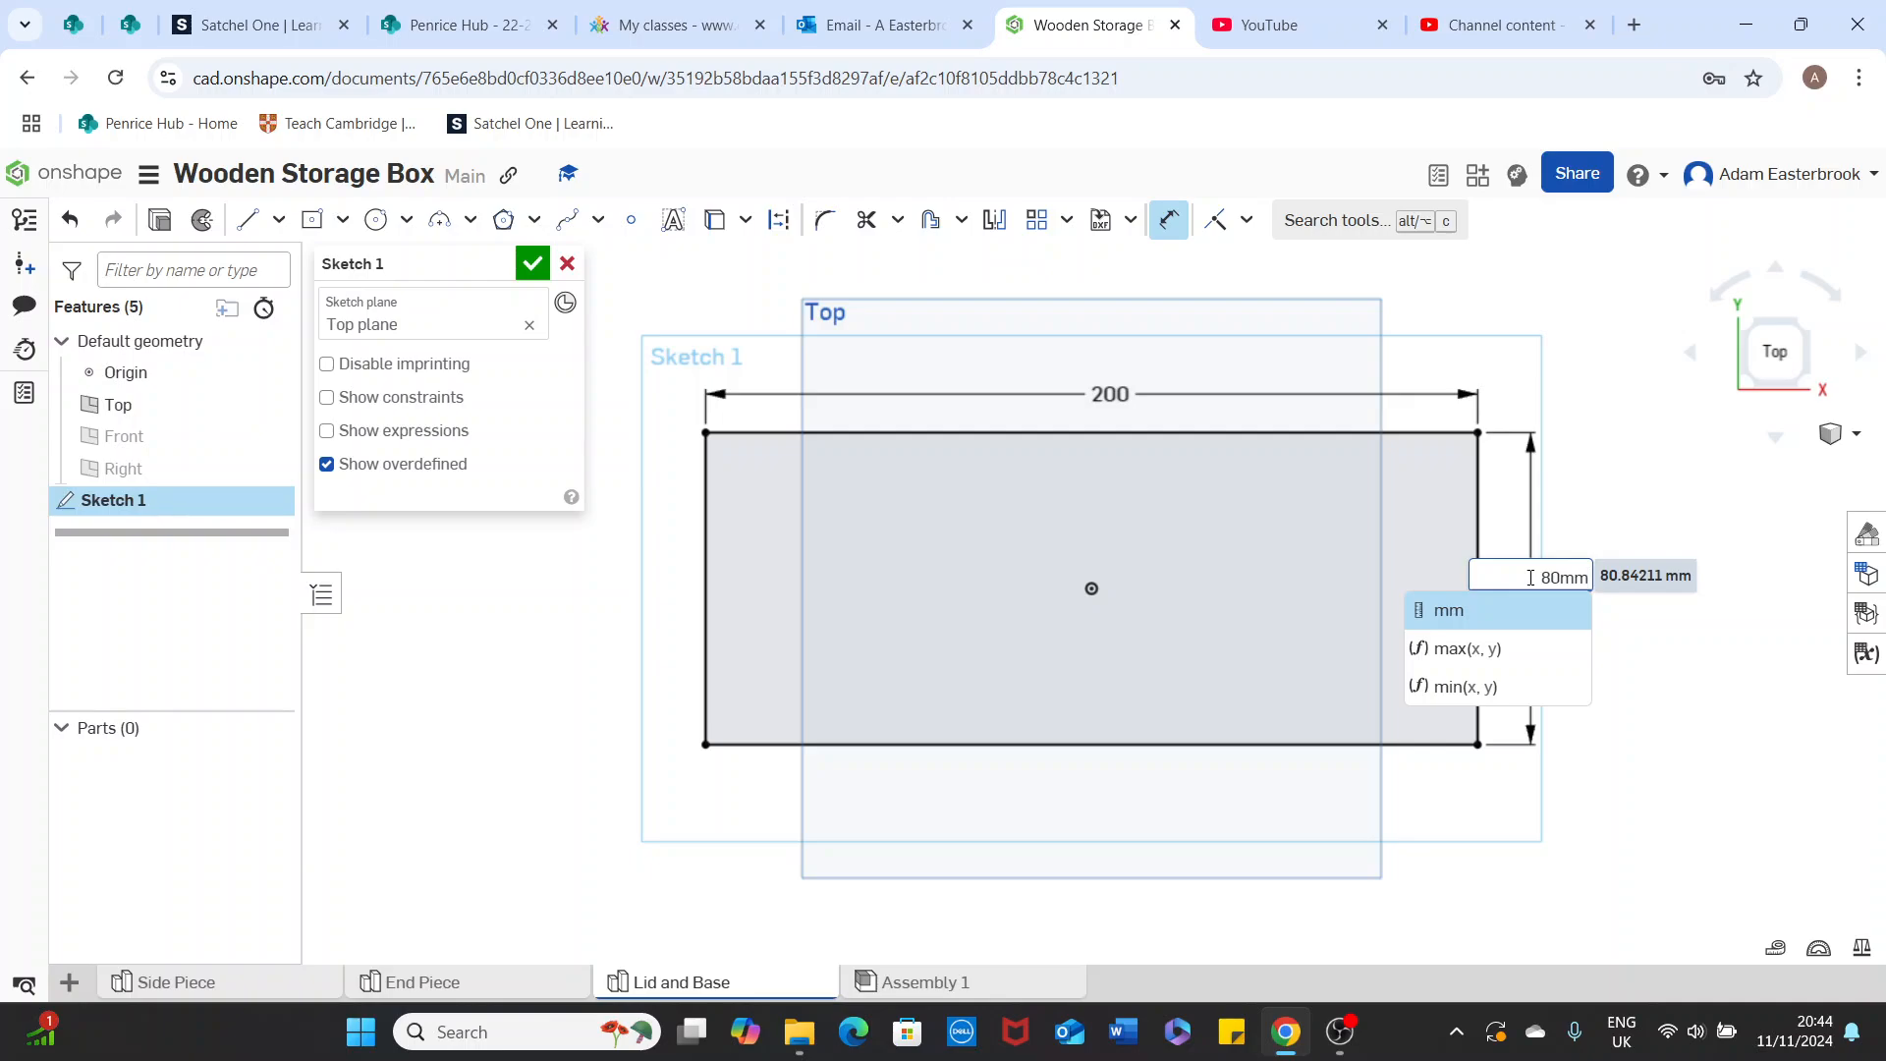
{"action": "key", "text": "Return"}
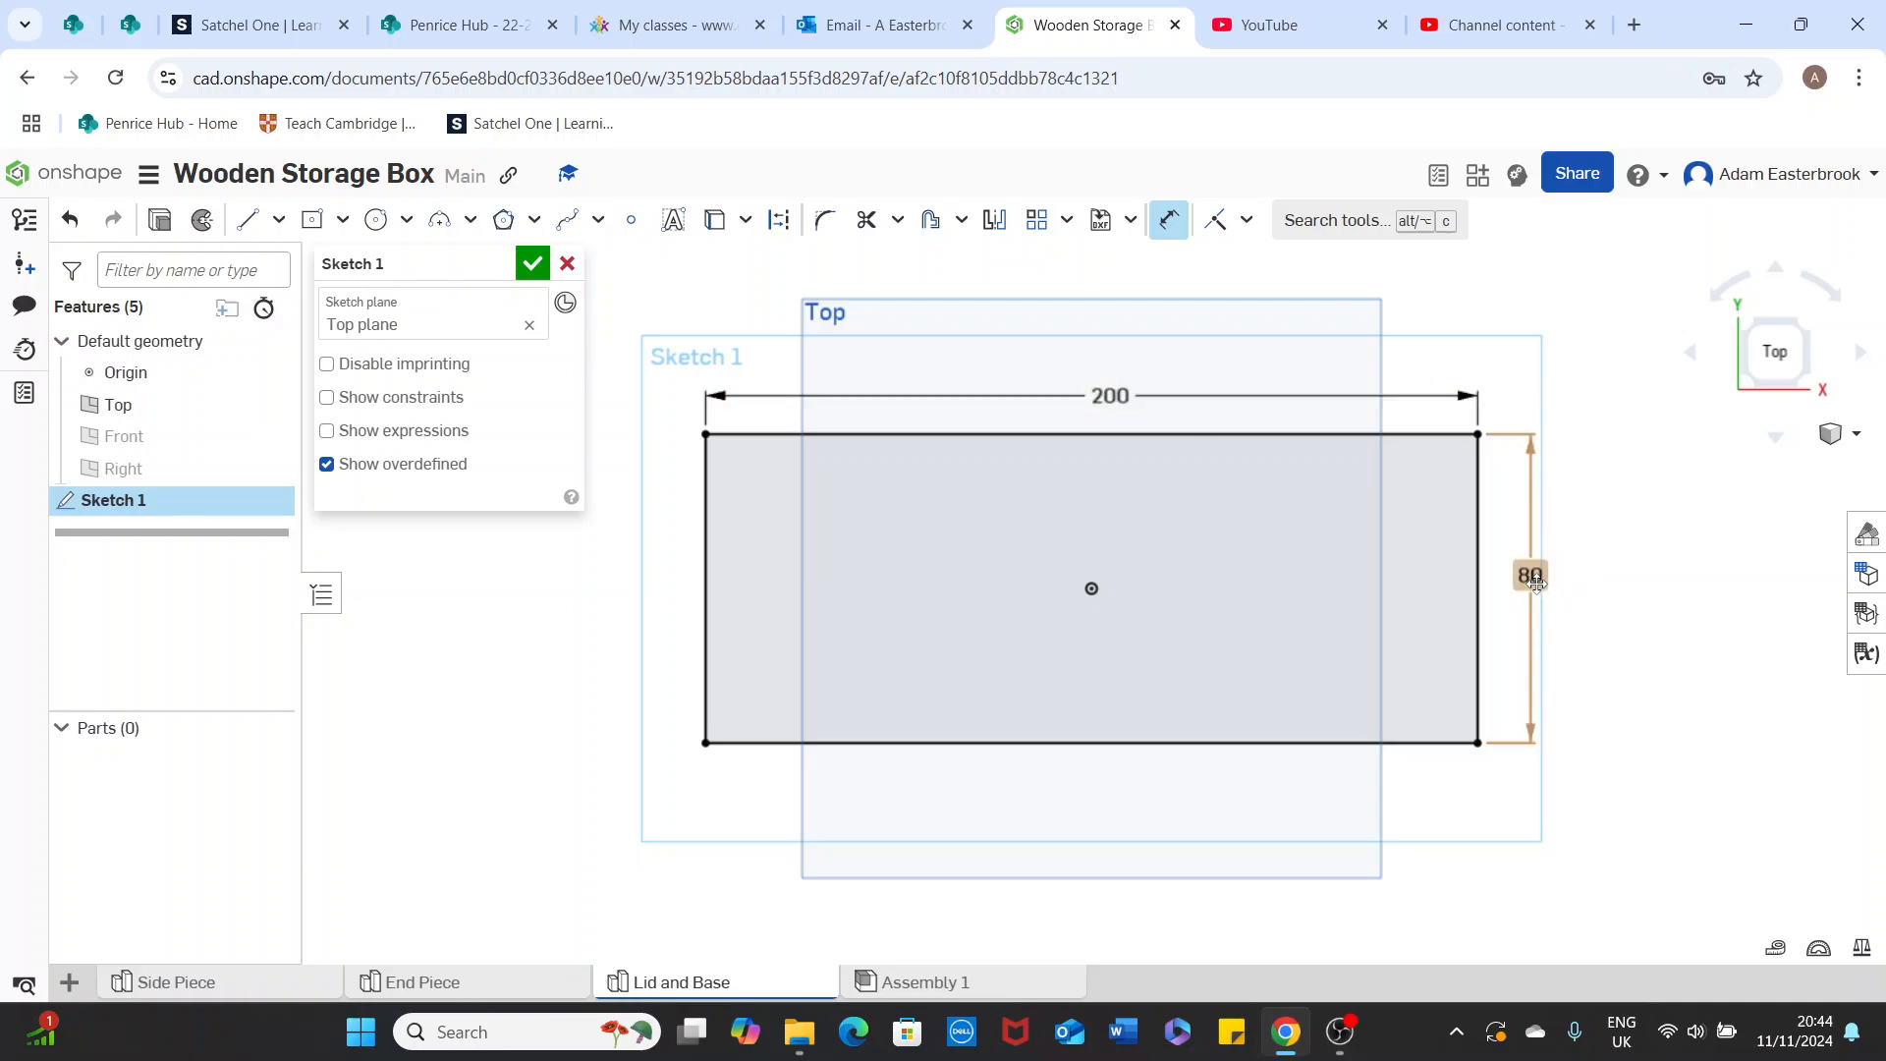
Reposition the 80 mm and 200 mm dimension labels just outside the rectangle's edges
{"action": "left_click_drag", "start_coordinate": [1529, 570], "coordinate": [1538, 489]}
{"action": "left_click_drag", "start_coordinate": [1533, 518], "coordinate": [1527, 573]}
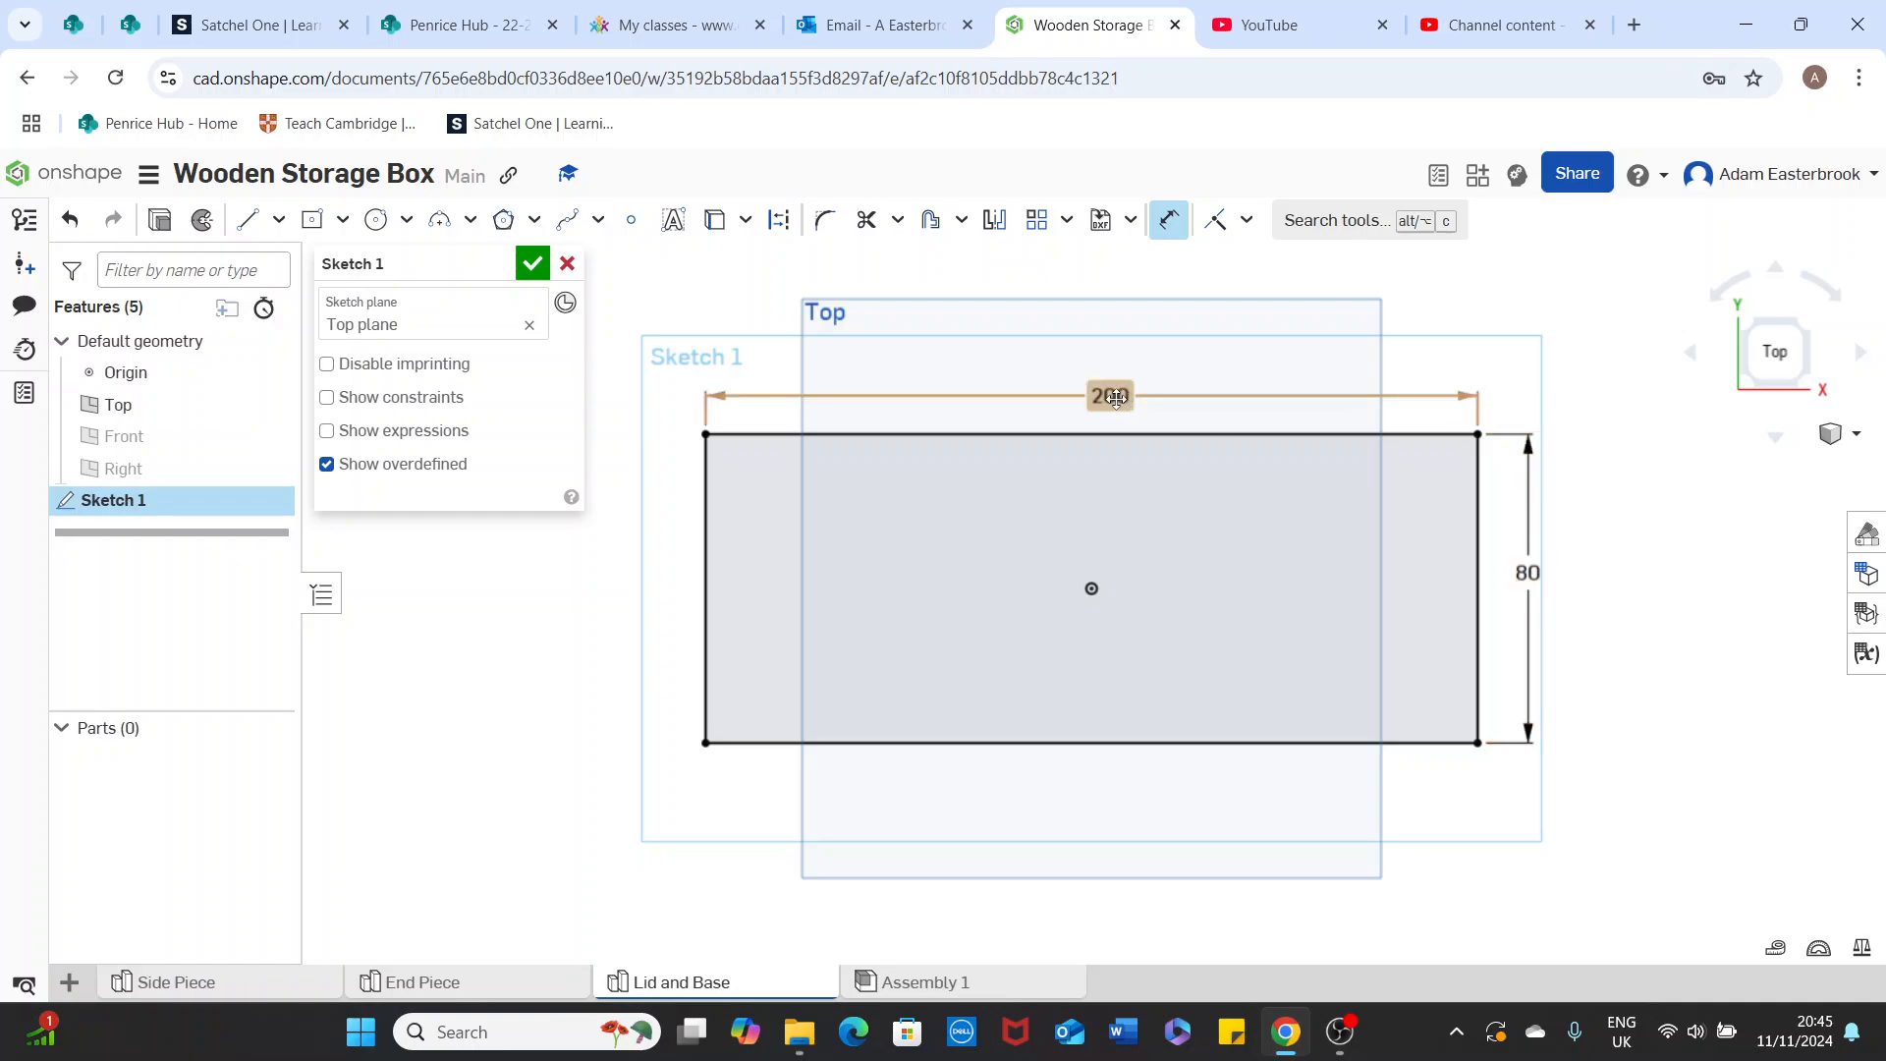
{"action": "mouse_move", "coordinate": [1116, 398]}
{"action": "left_mouse_down"}
{"action": "mouse_move", "coordinate": [1116, 333]}
{"action": "mouse_move", "coordinate": [1111, 389]}
{"action": "left_mouse_up"}
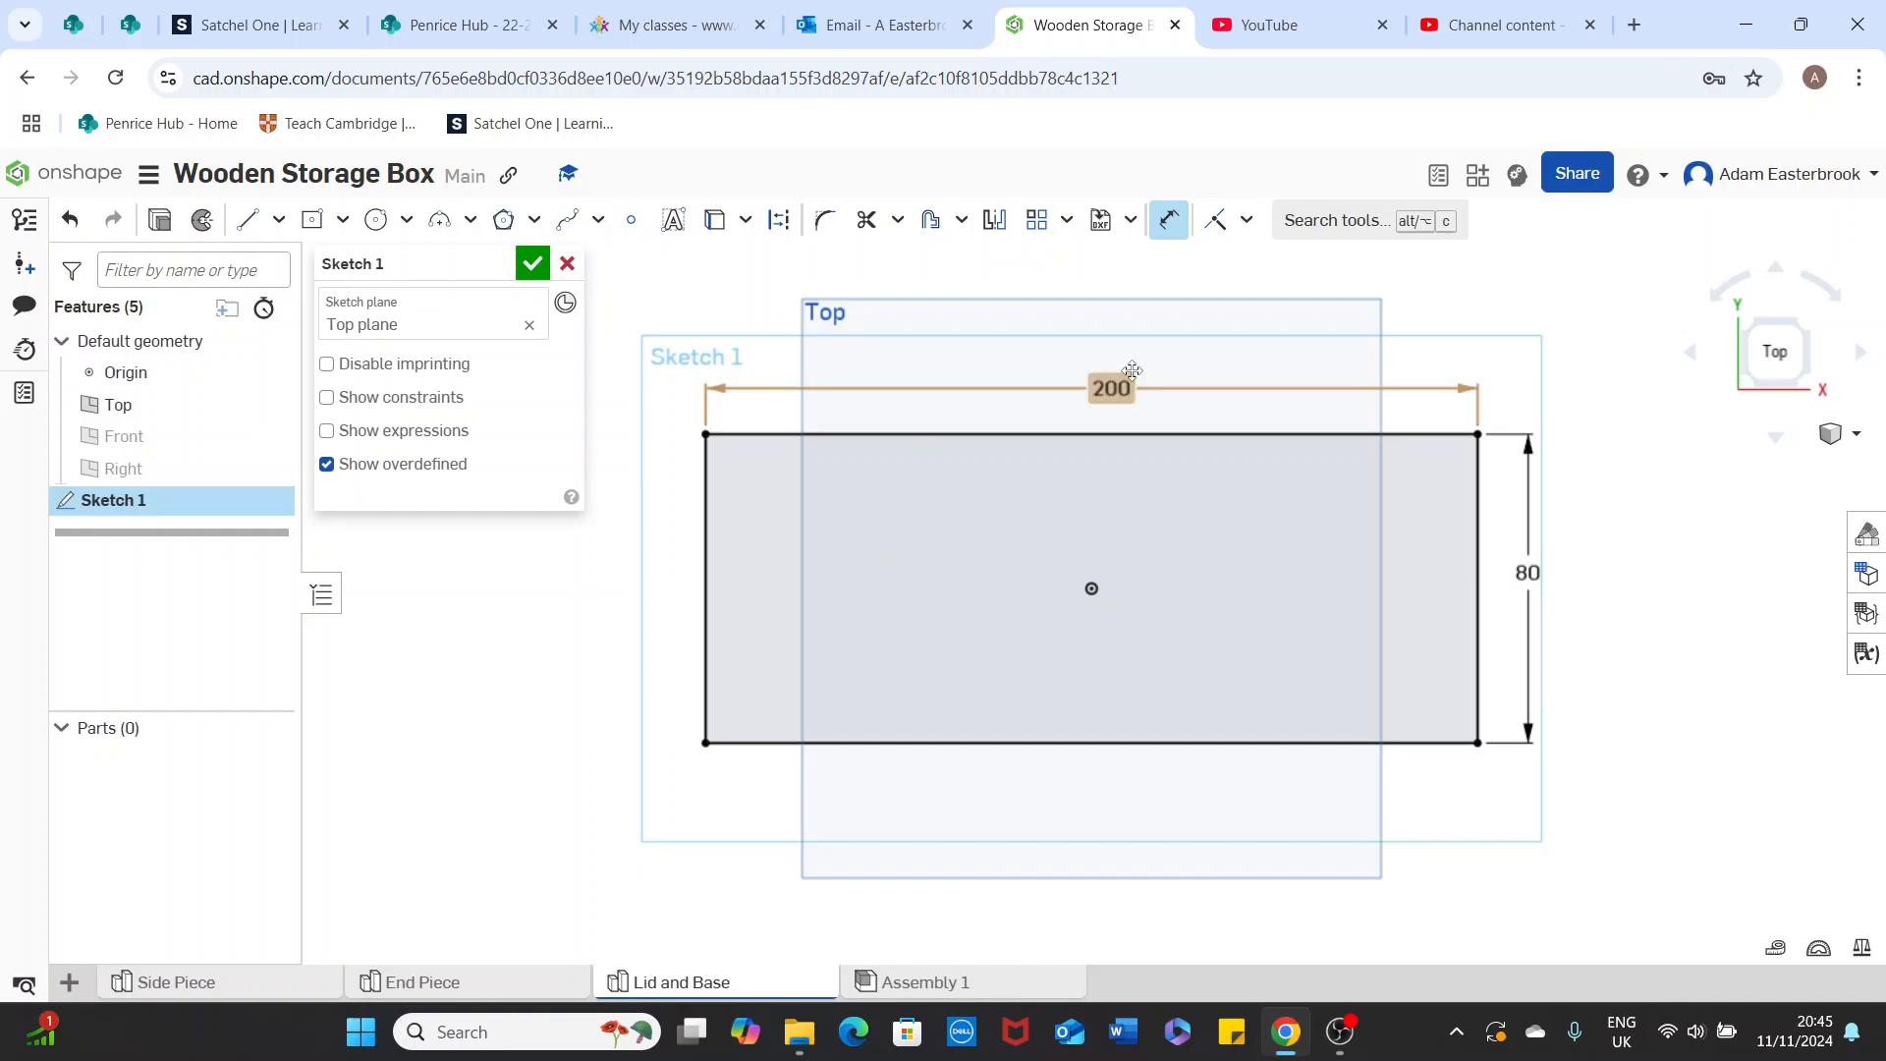
Finish the 200 by 80 mm rectangle sketch and hide the Top plane
{"action": "left_click", "coordinate": [532, 279]}
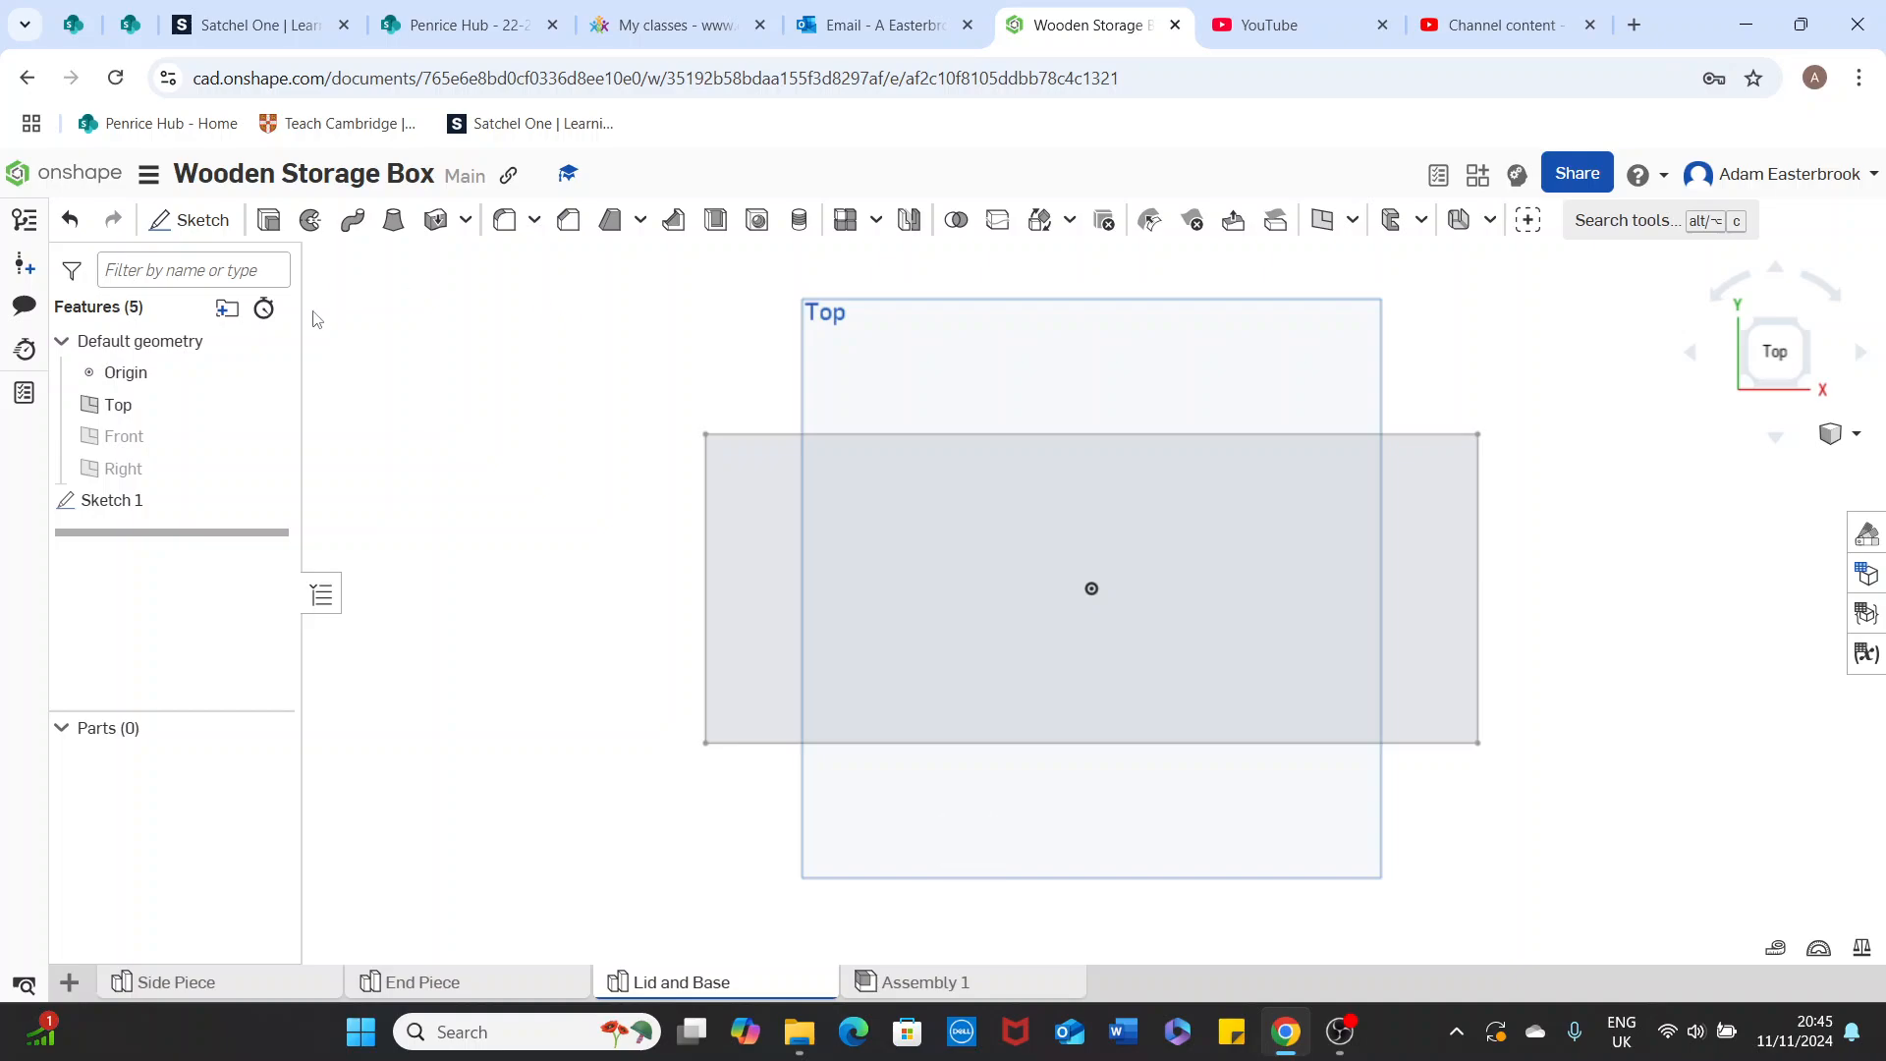
{"action": "left_click", "coordinate": [1856, 436]}
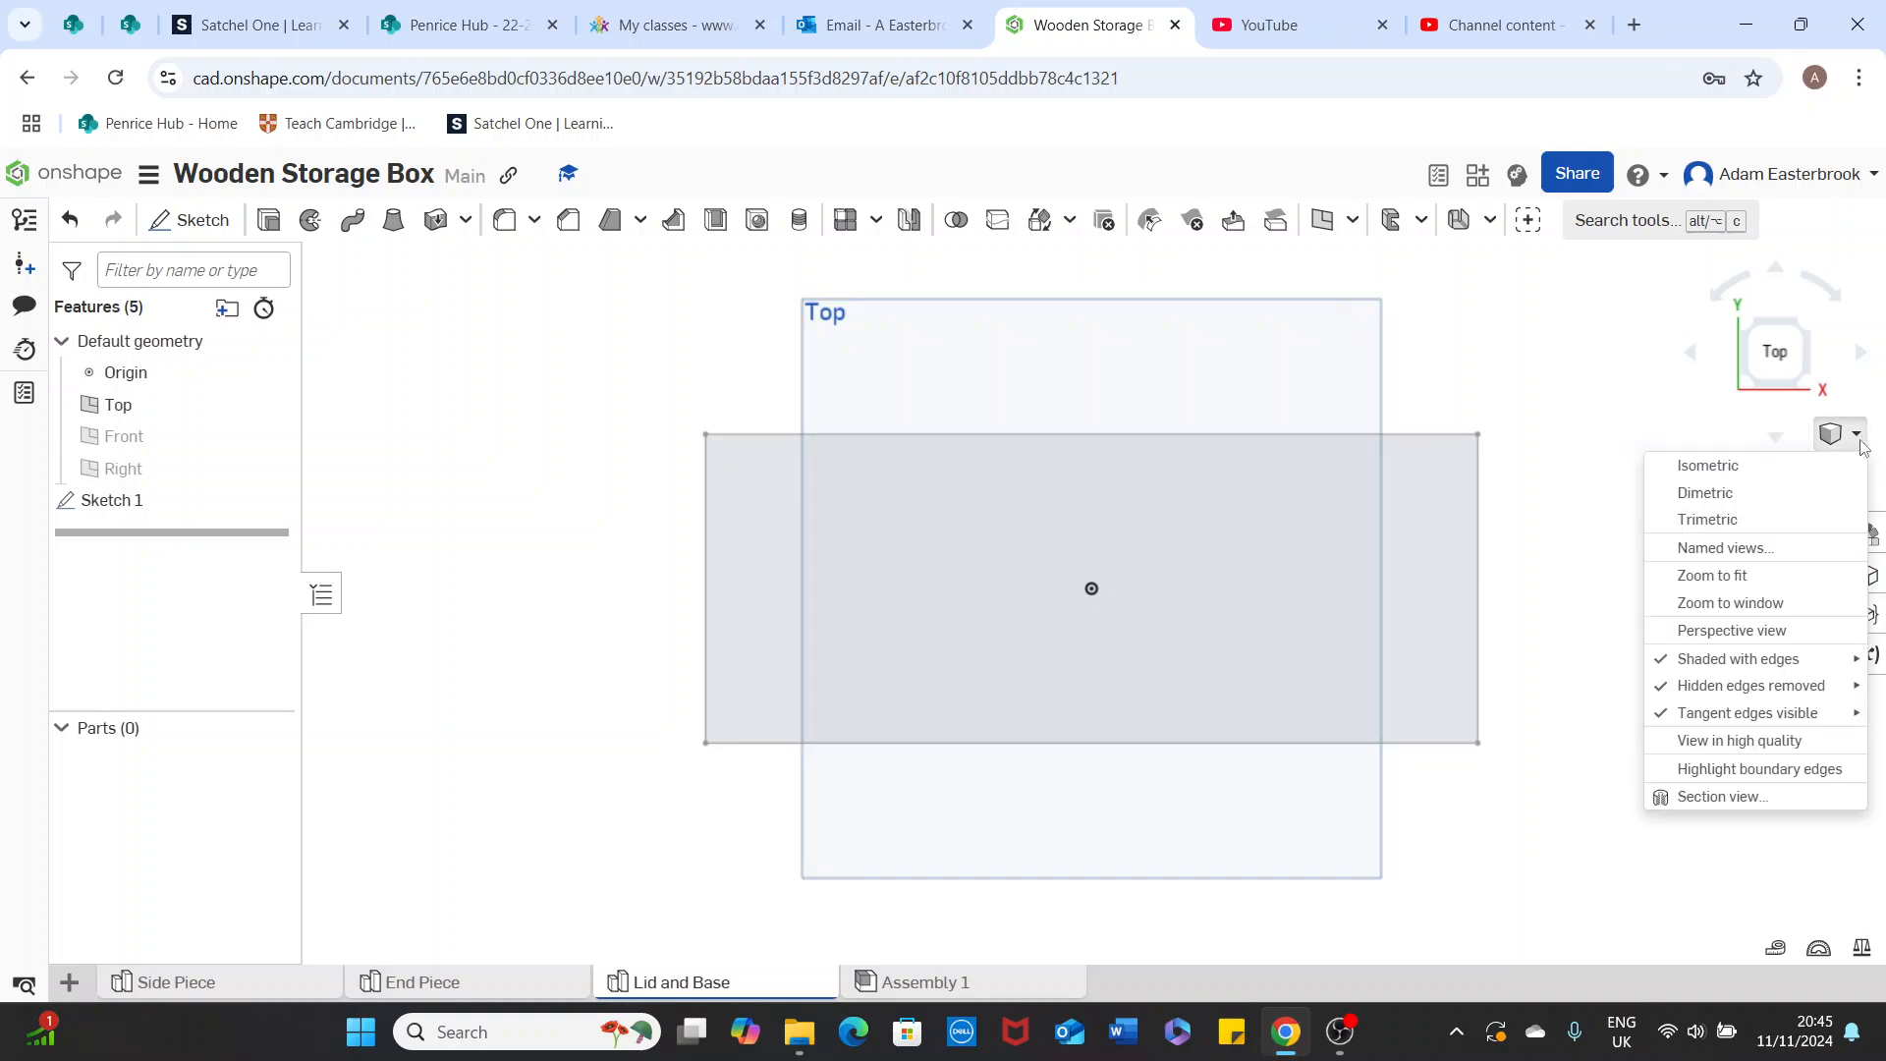
{"action": "left_click", "coordinate": [1722, 468]}
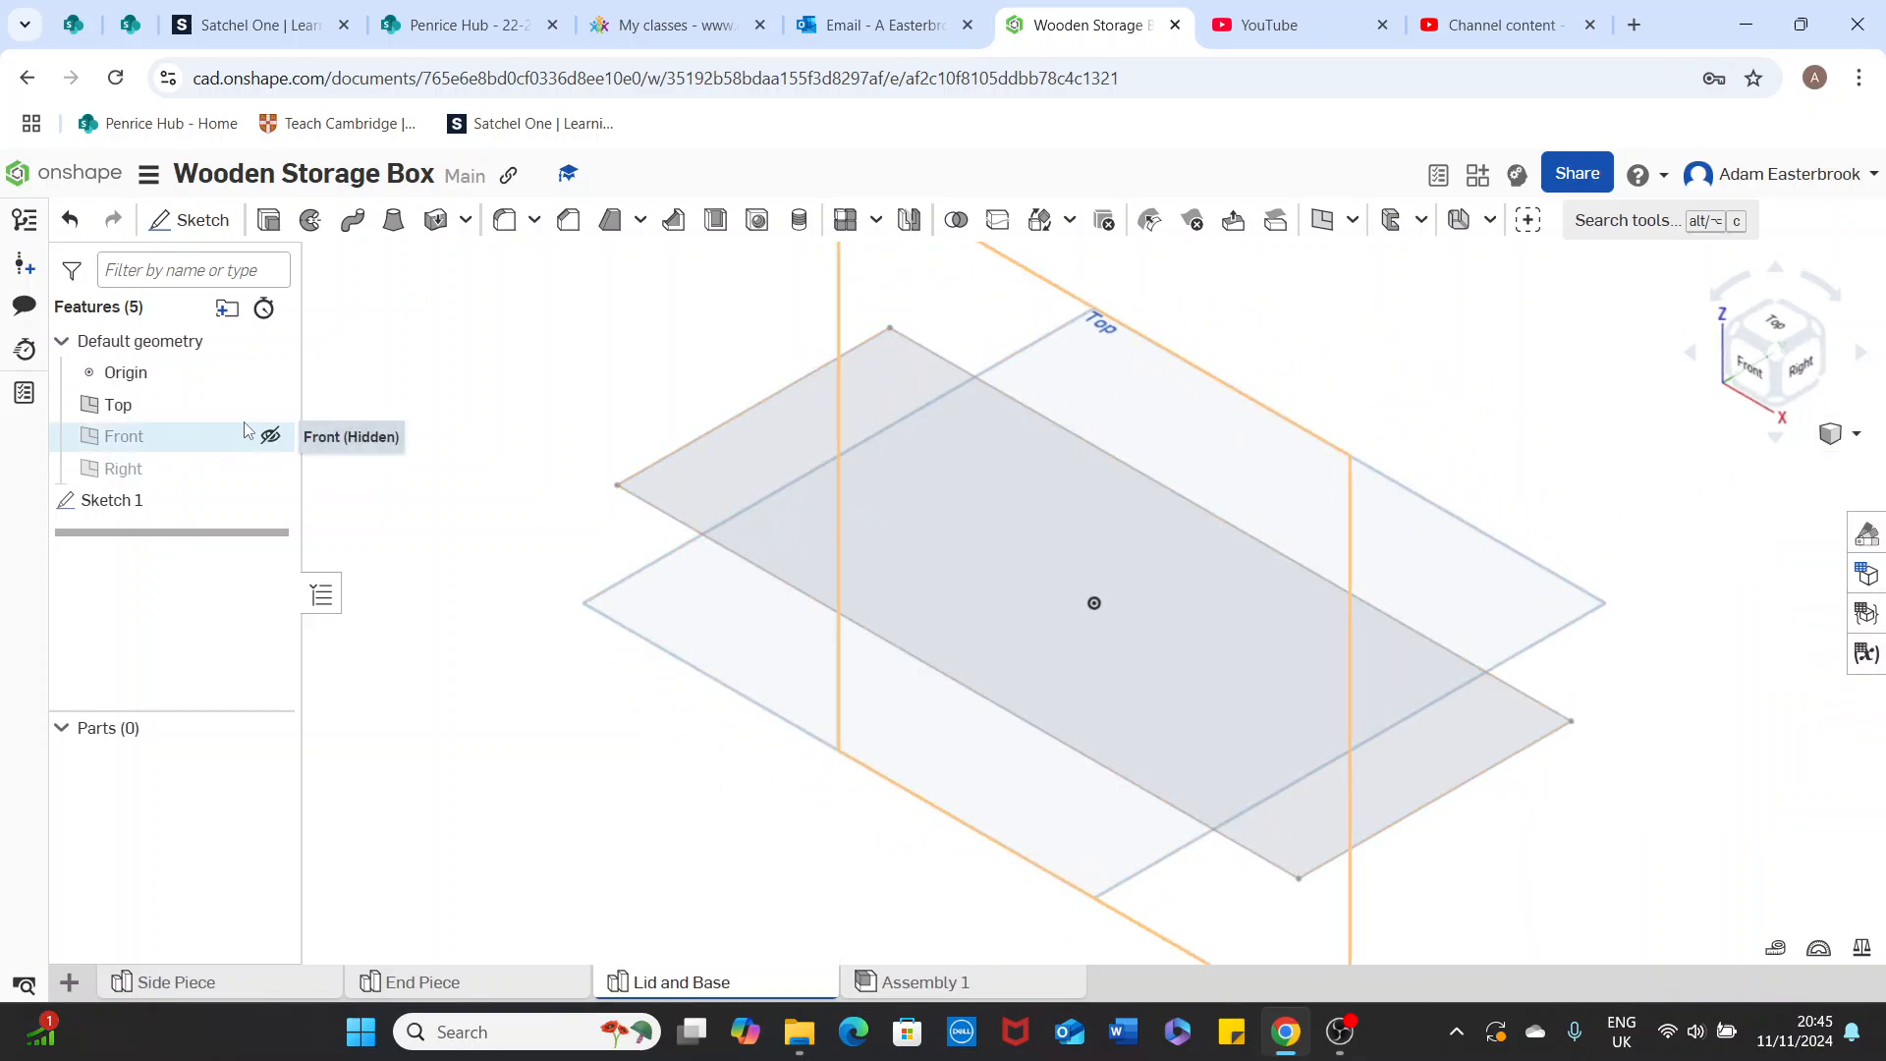
{"action": "left_click", "coordinate": [270, 404]}
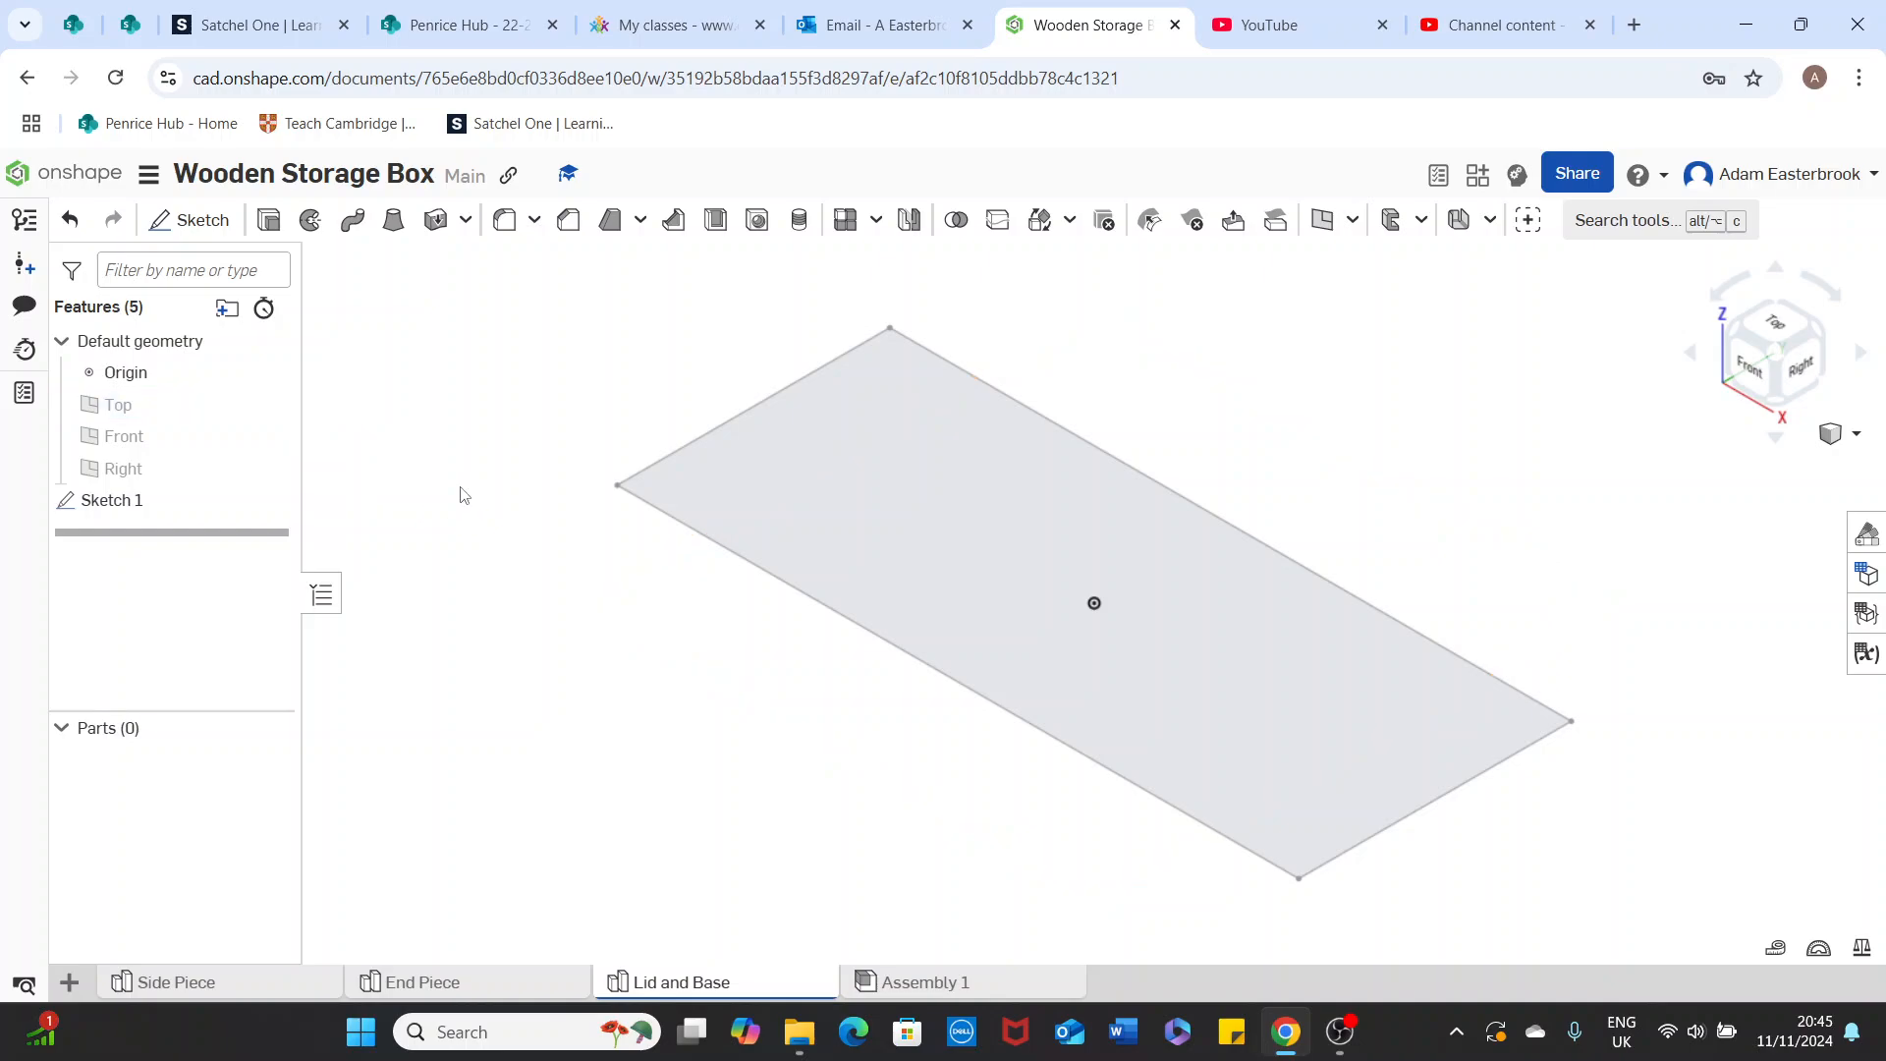
Extrude the rectangle sketch as a new solid, symmetric about the sketch plane, with a depth of 3 mm
{"action": "left_click", "coordinate": [270, 222]}
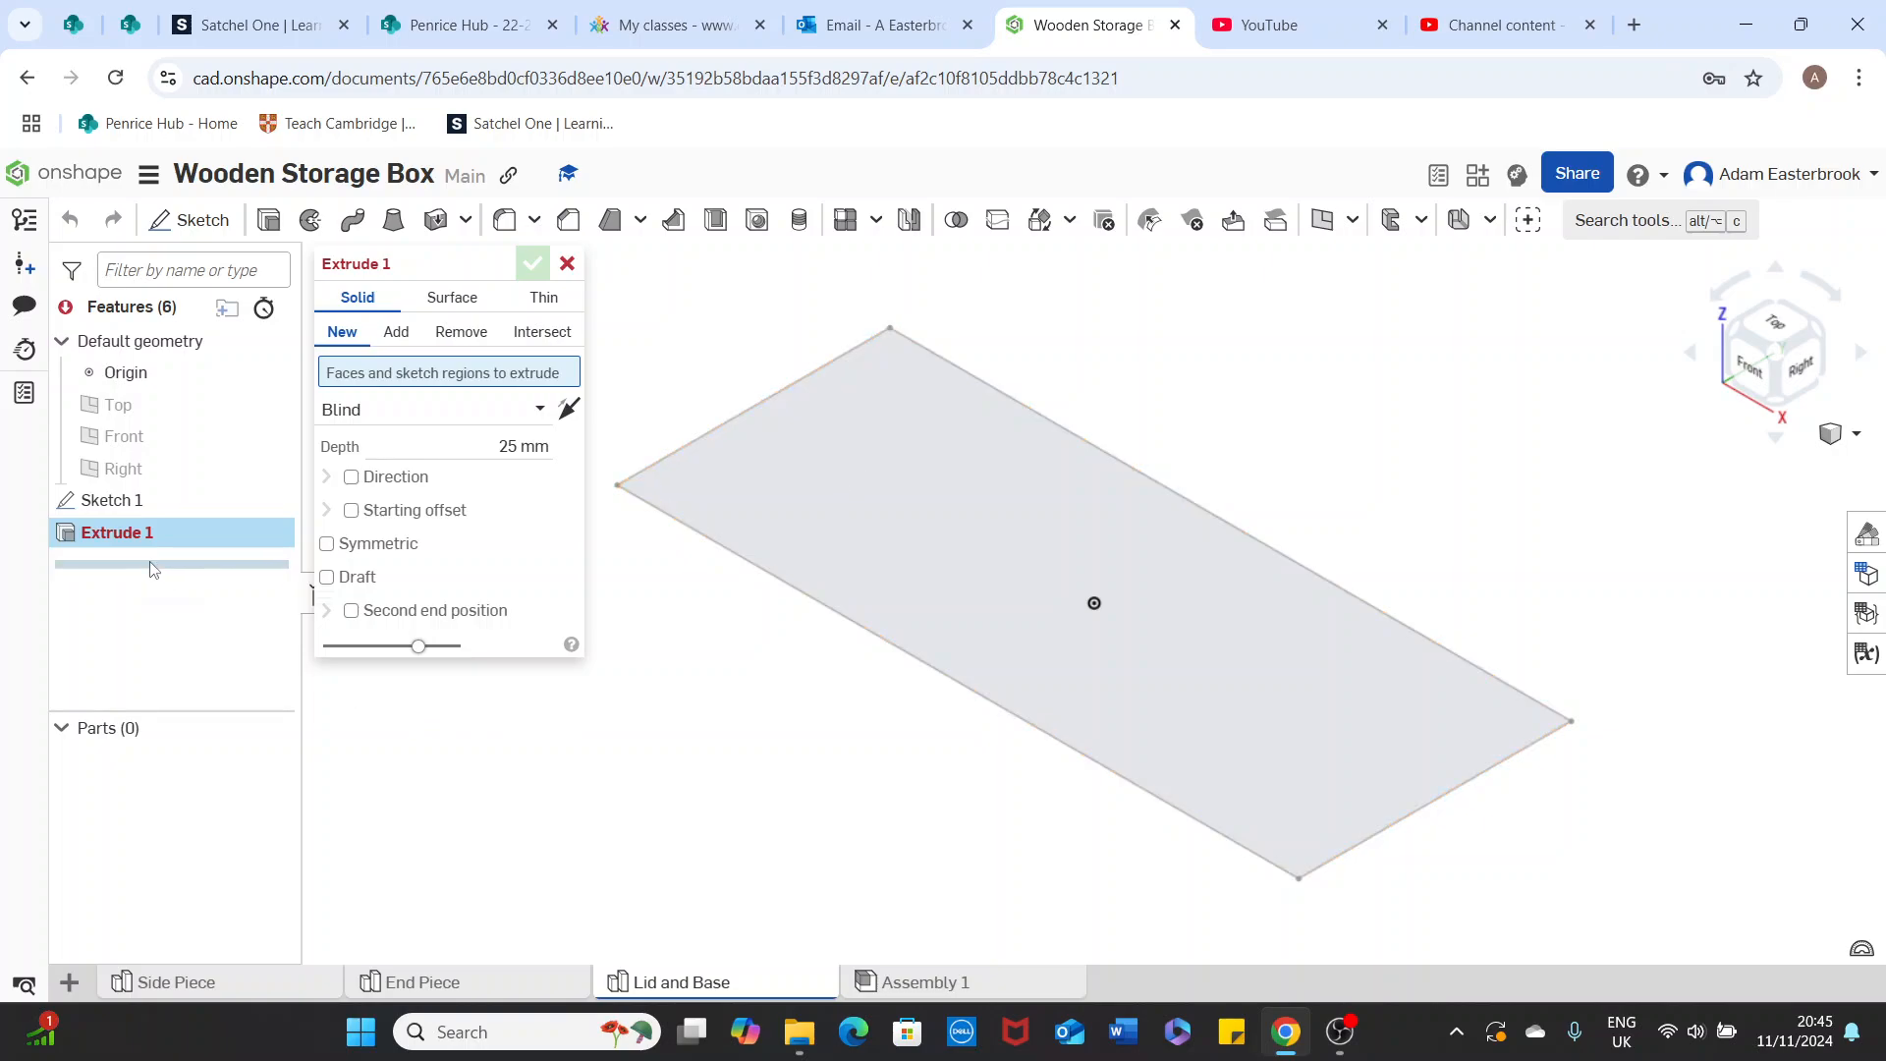
{"action": "left_click", "coordinate": [143, 499]}
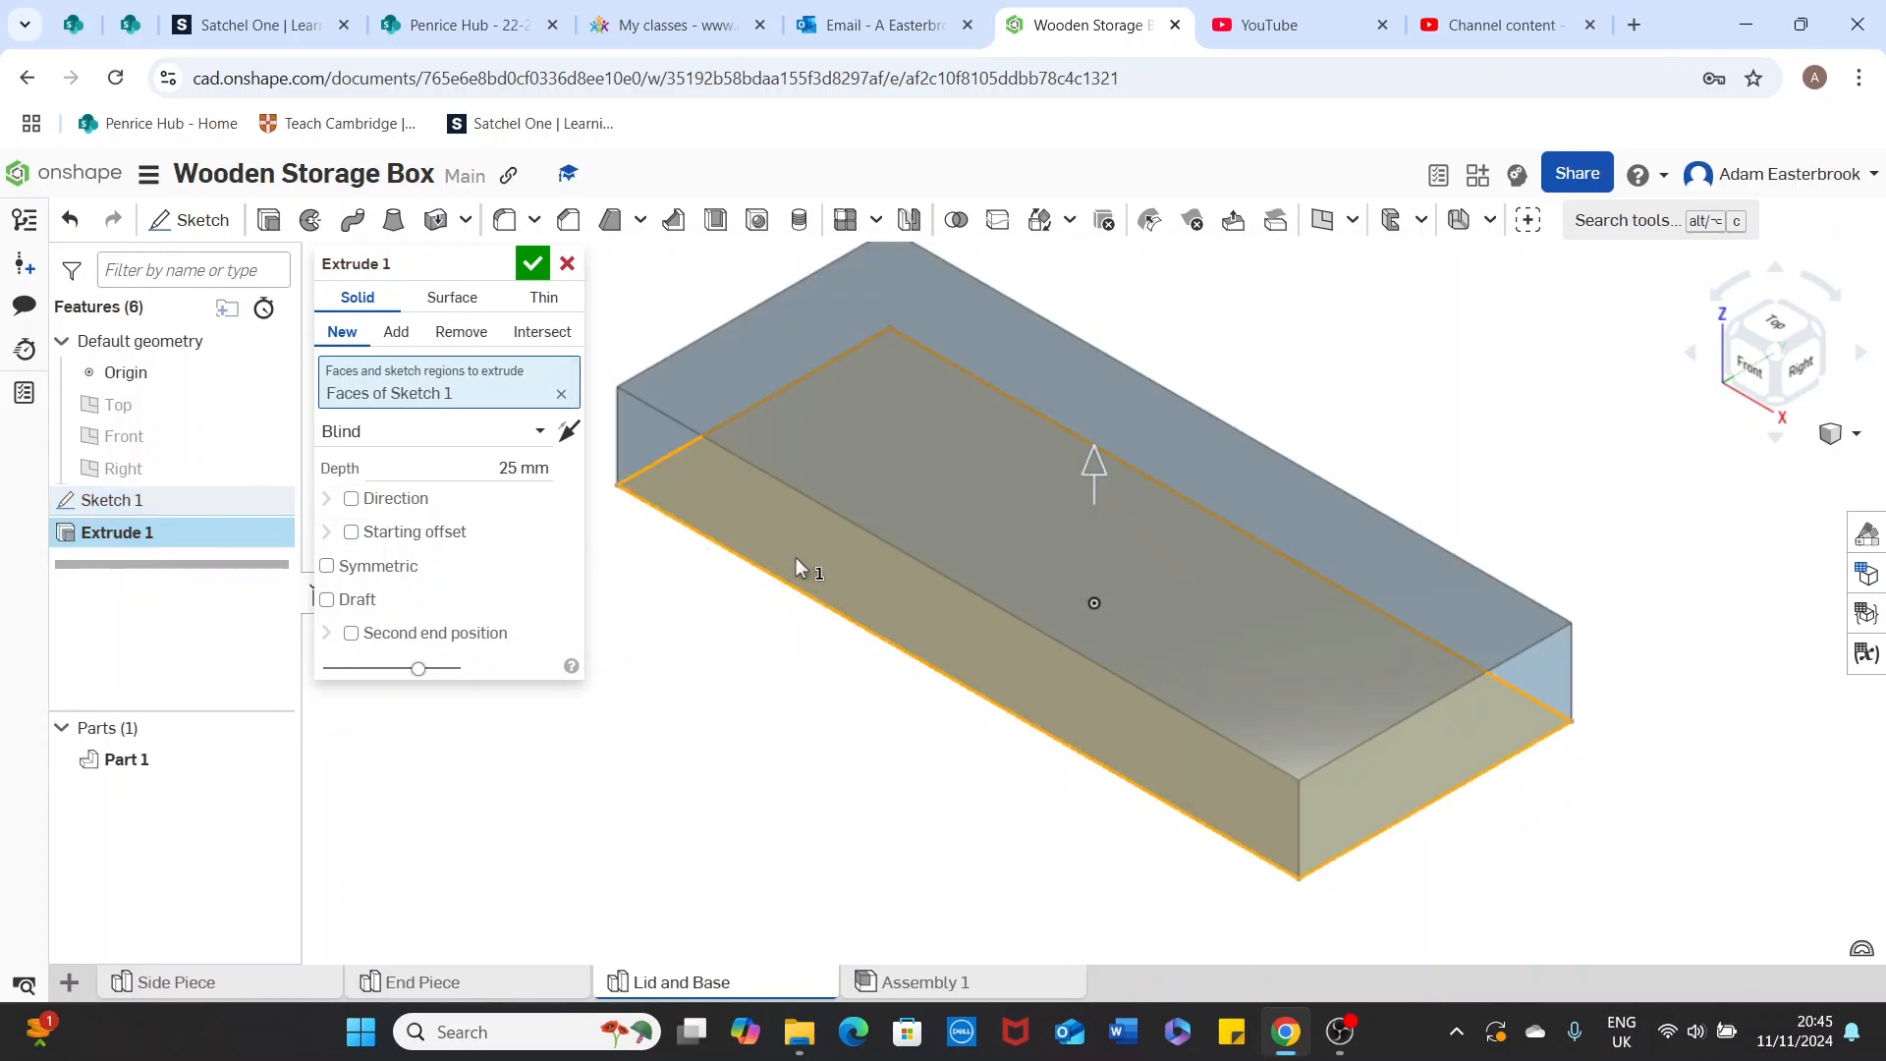
{"action": "right_click_drag", "start_coordinate": [819, 586], "coordinate": [783, 648]}
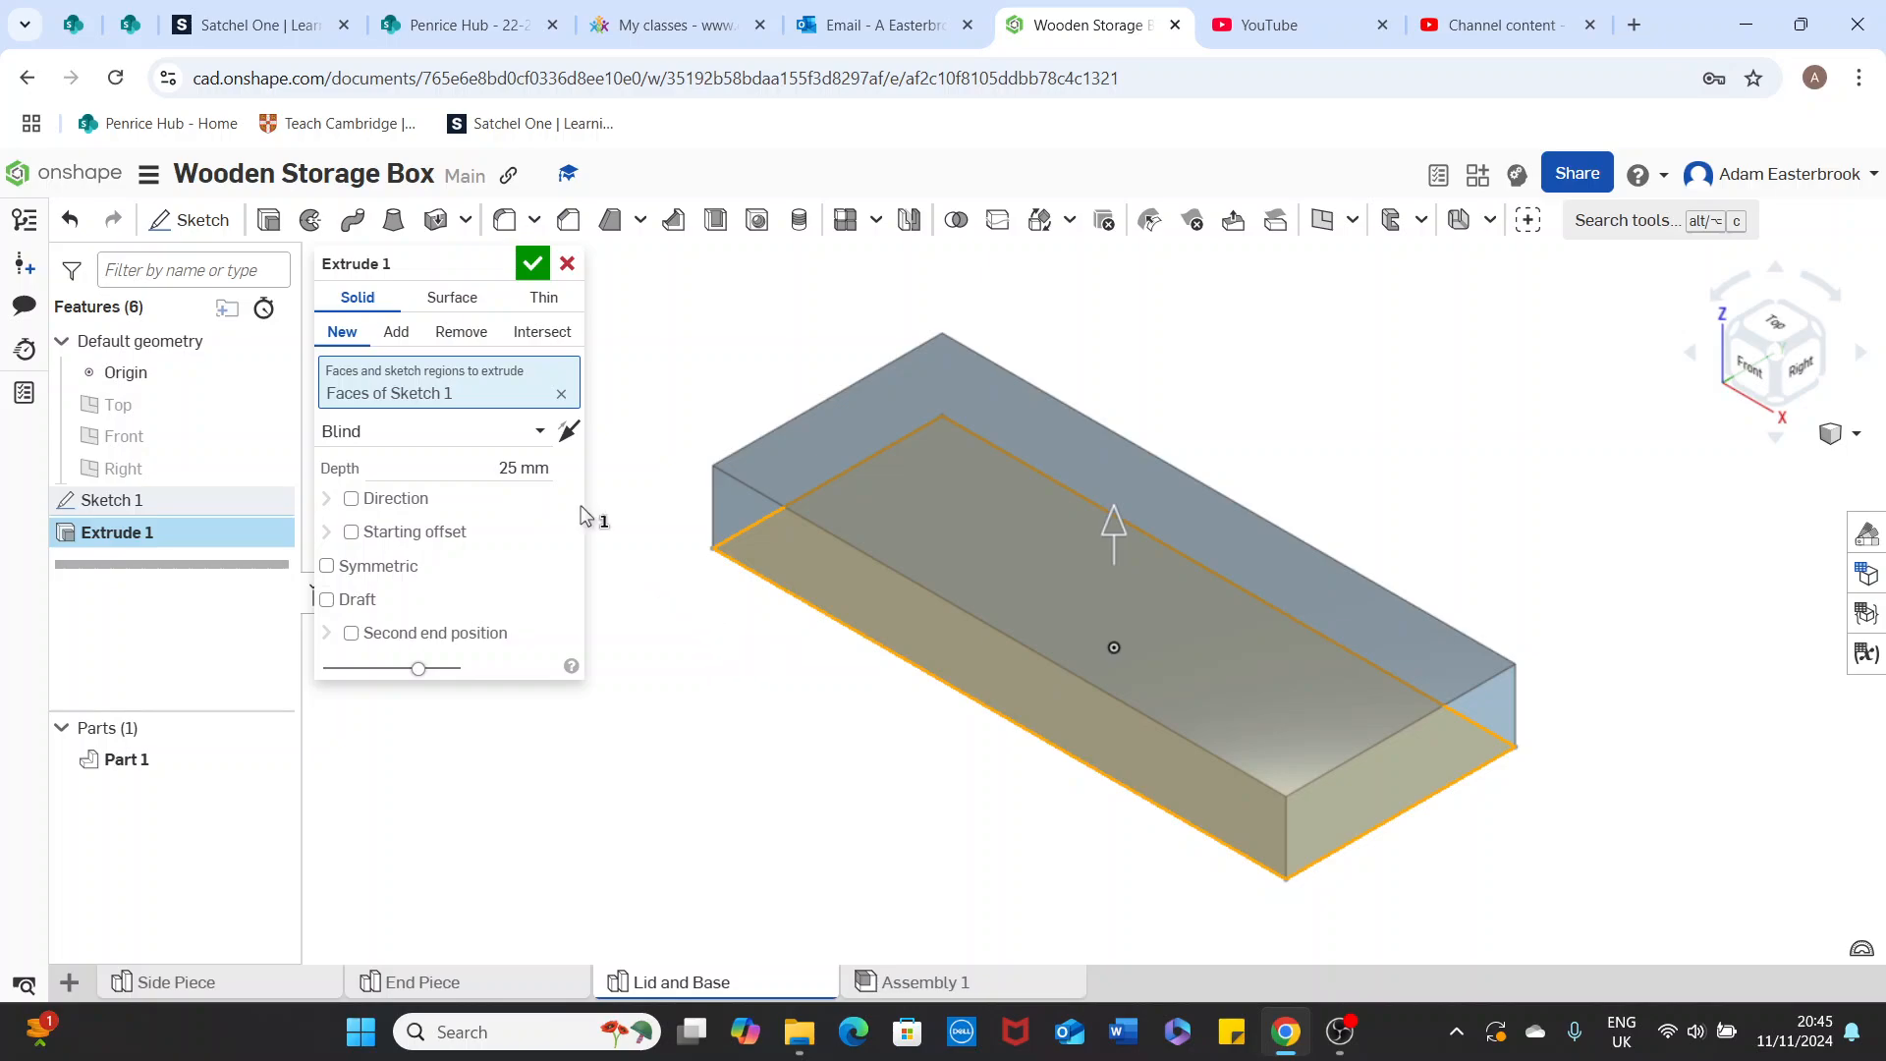
{"action": "left_click", "coordinate": [569, 438]}
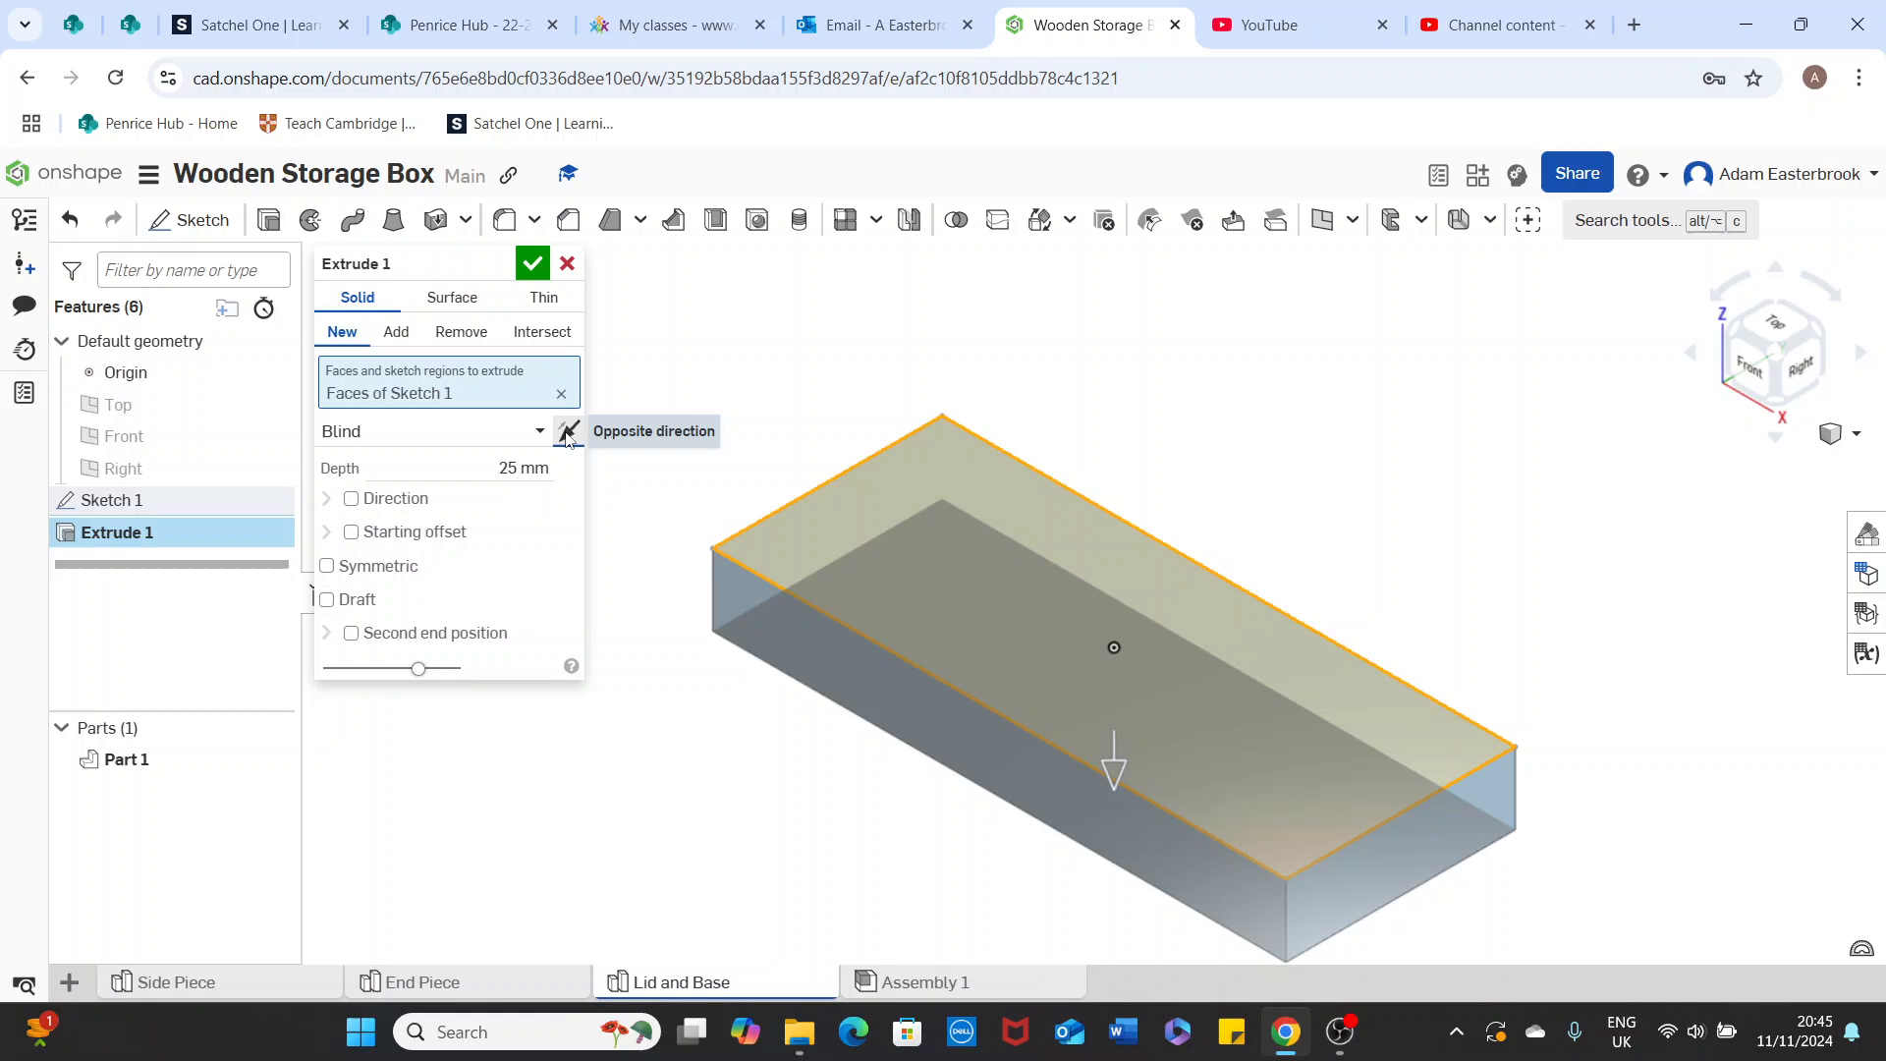
{"action": "left_click", "coordinate": [567, 436]}
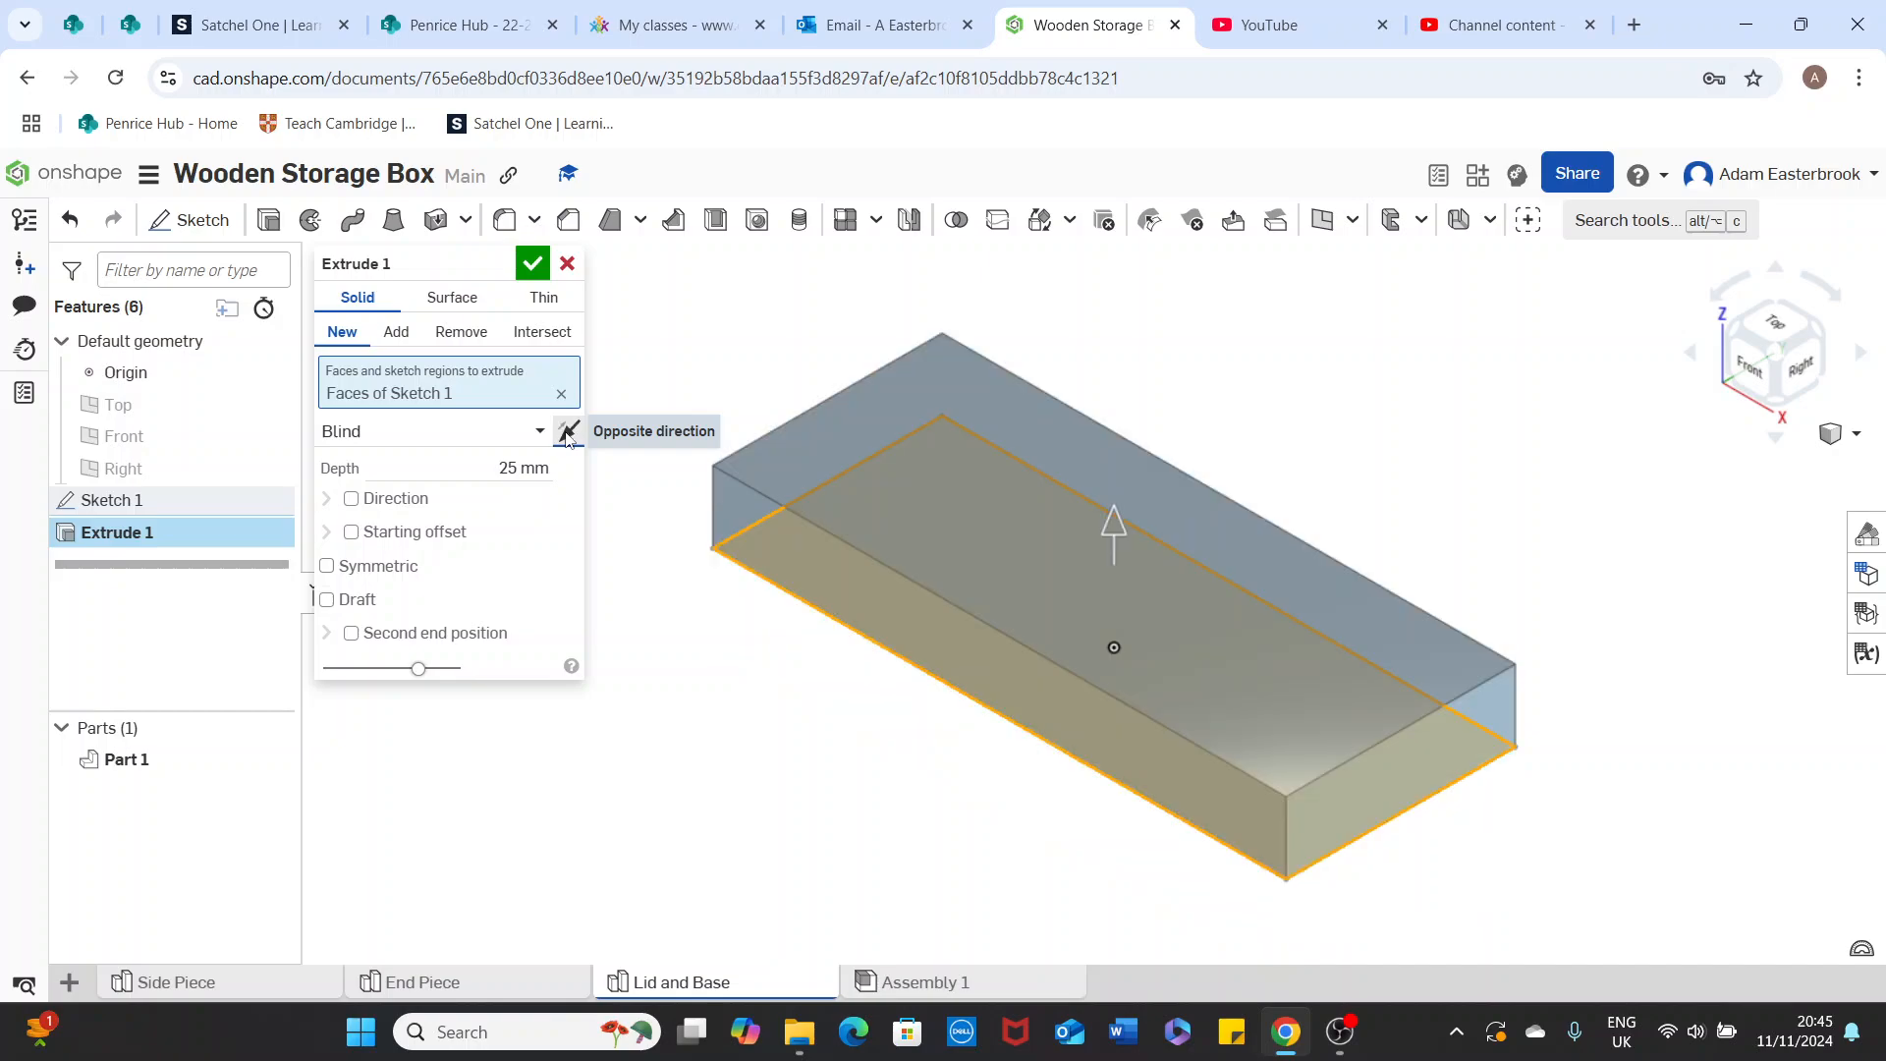
{"action": "left_click", "coordinate": [327, 566]}
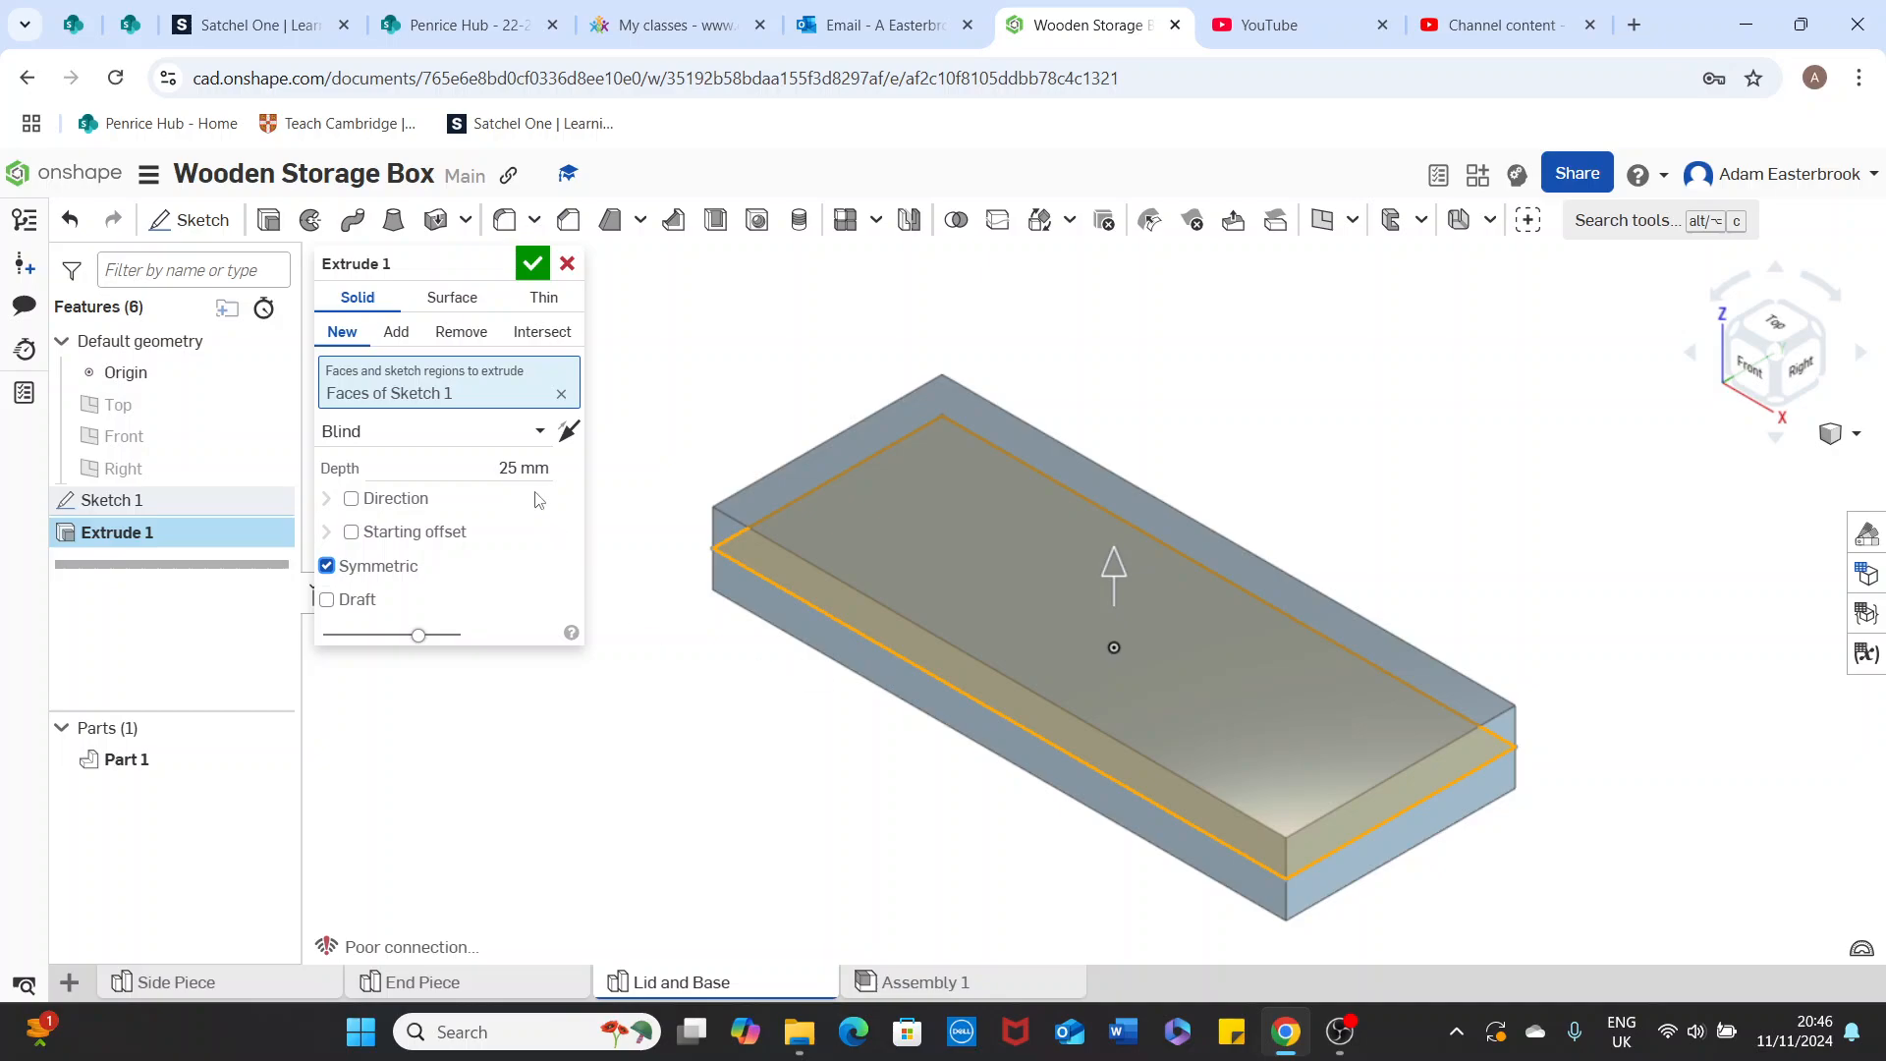
{"action": "left_click", "coordinate": [496, 467]}
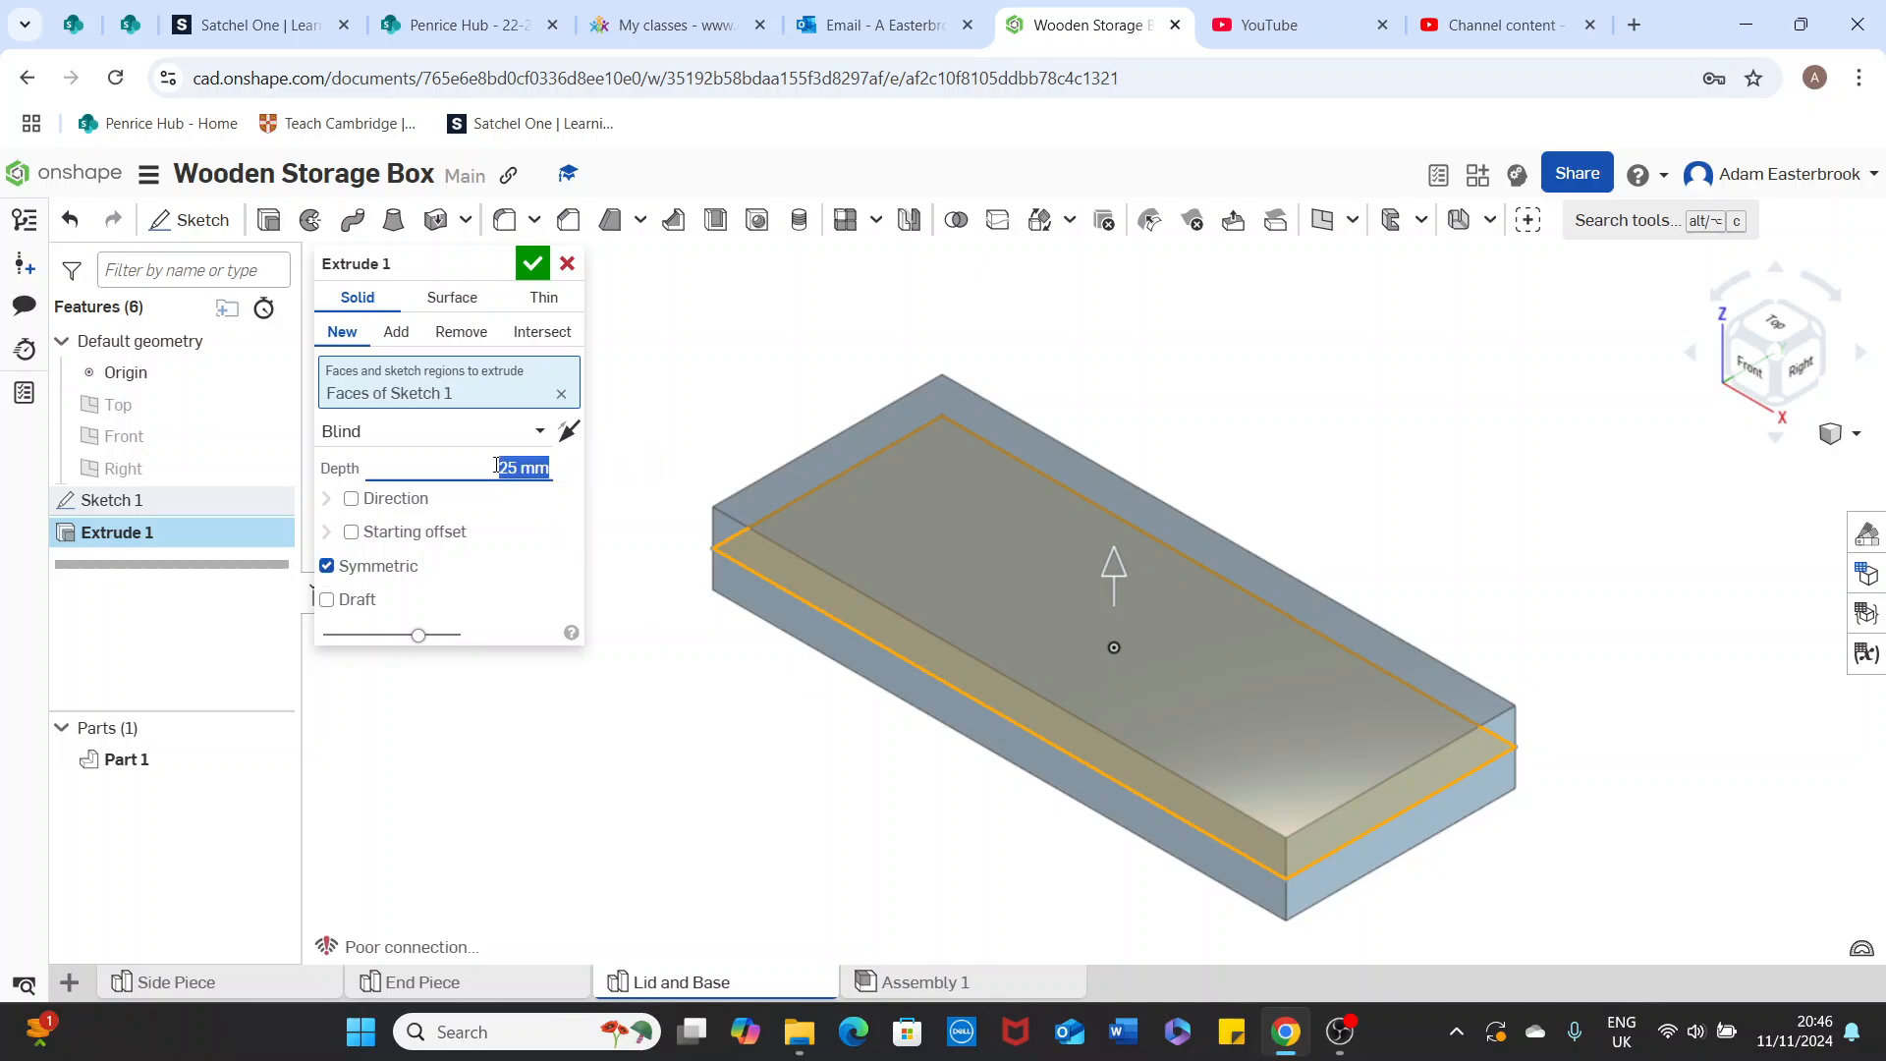
{"action": "type", "text": "3"}
{"action": "key", "text": "Tab"}
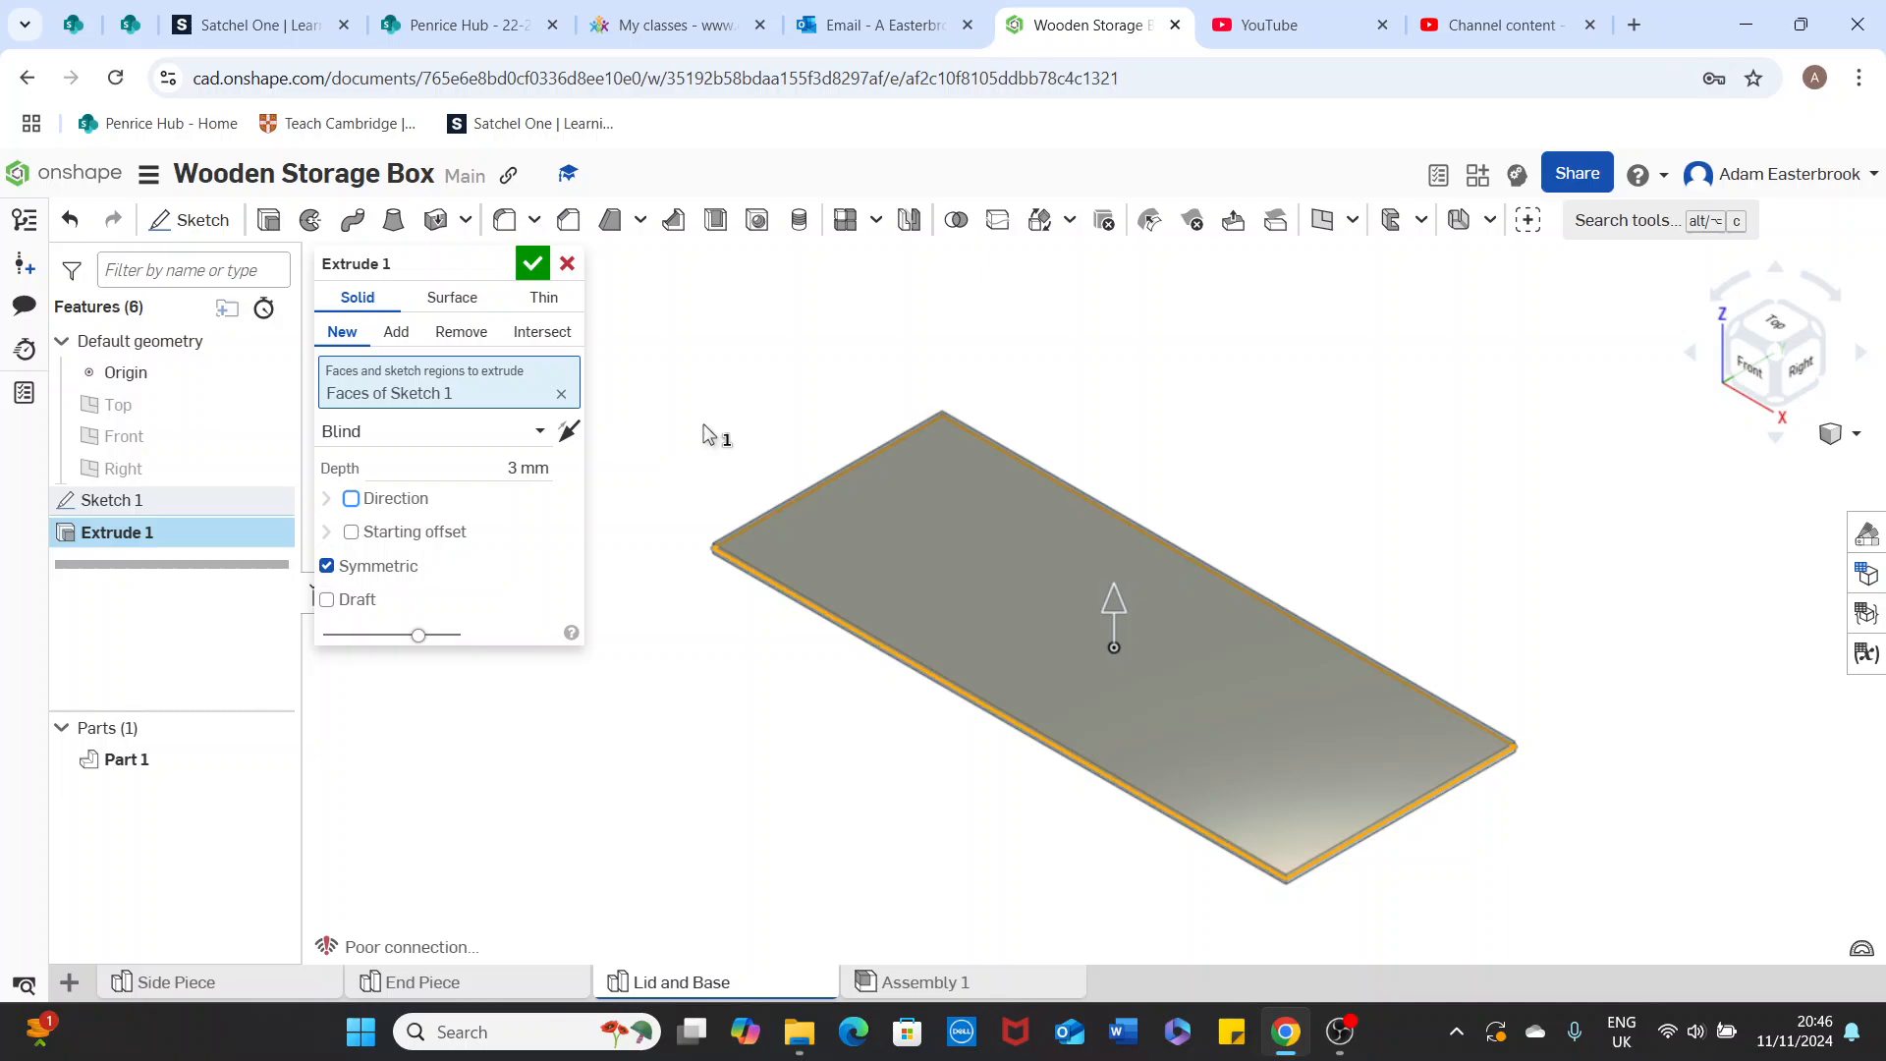
{"action": "left_click", "coordinate": [532, 263]}
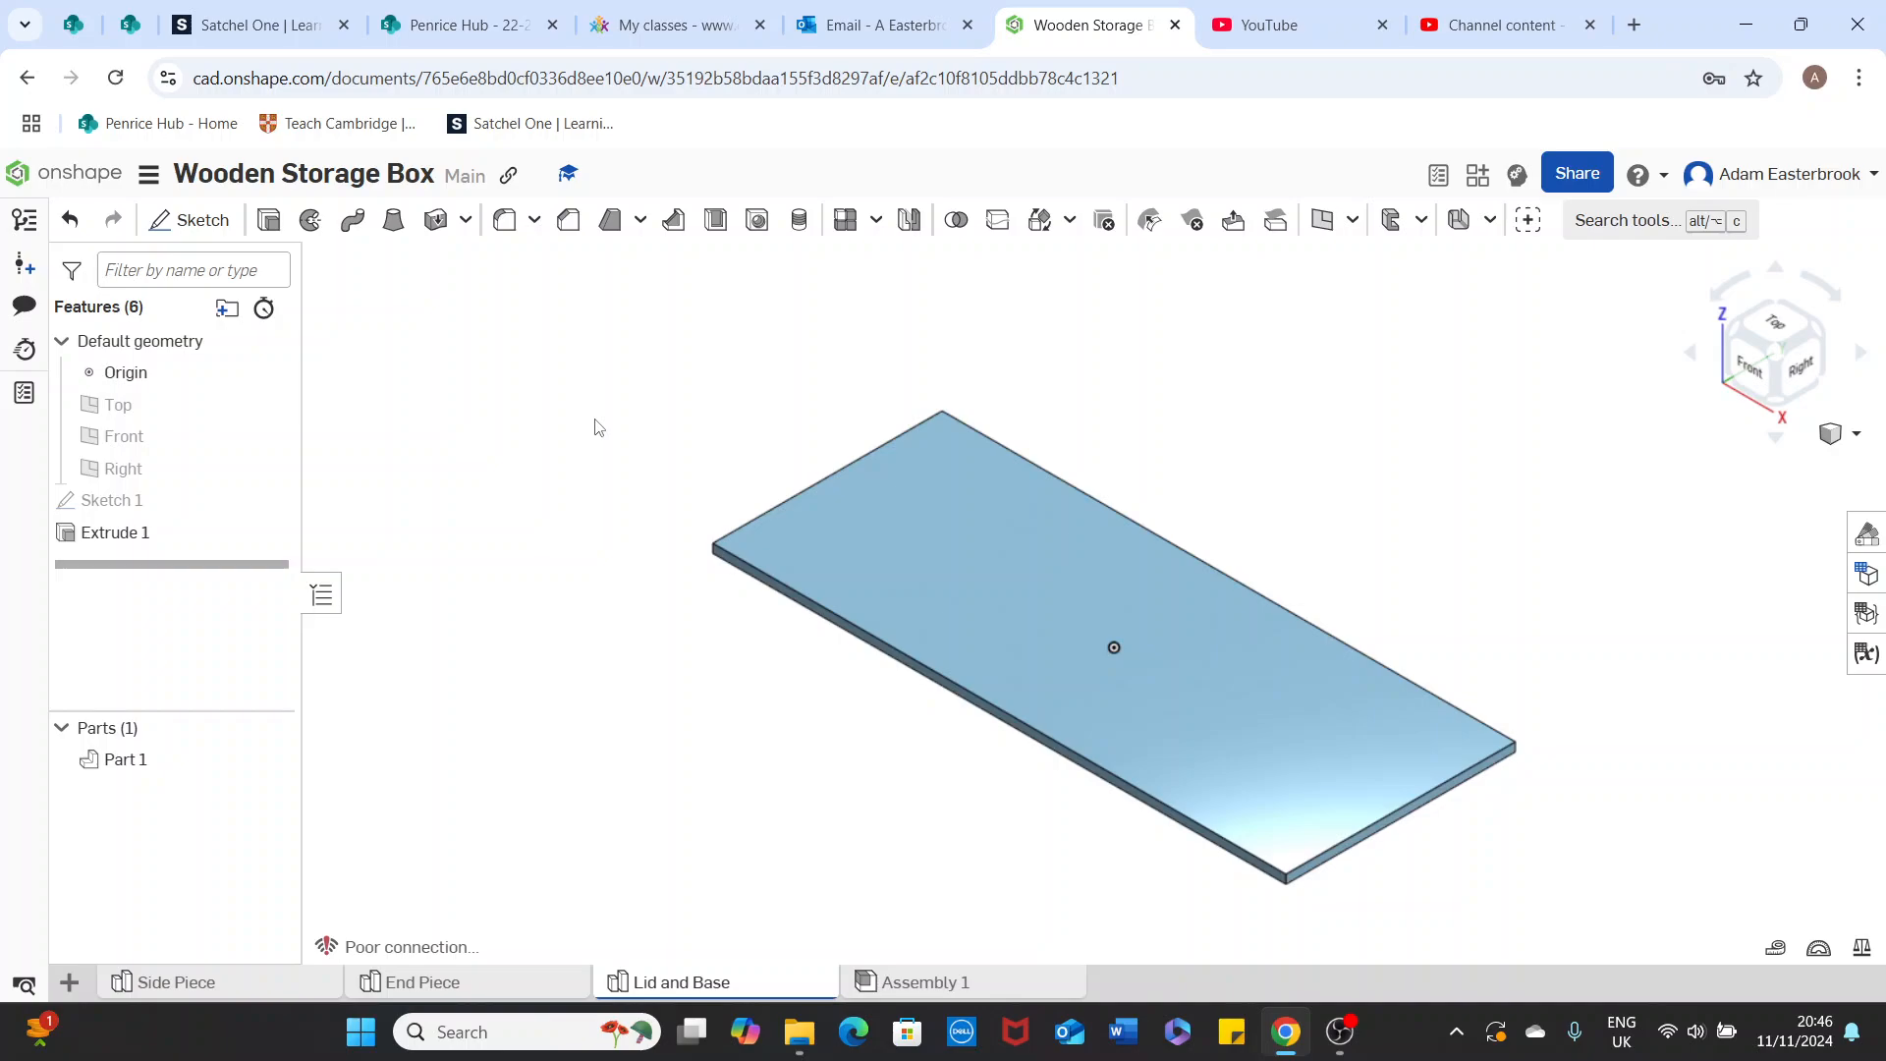
Start a second sketch on the Top plane, viewed from the top with free space around the plate
{"action": "scroll", "coordinate": [775, 326], "scroll_direction": "down", "scroll_amount": 1}
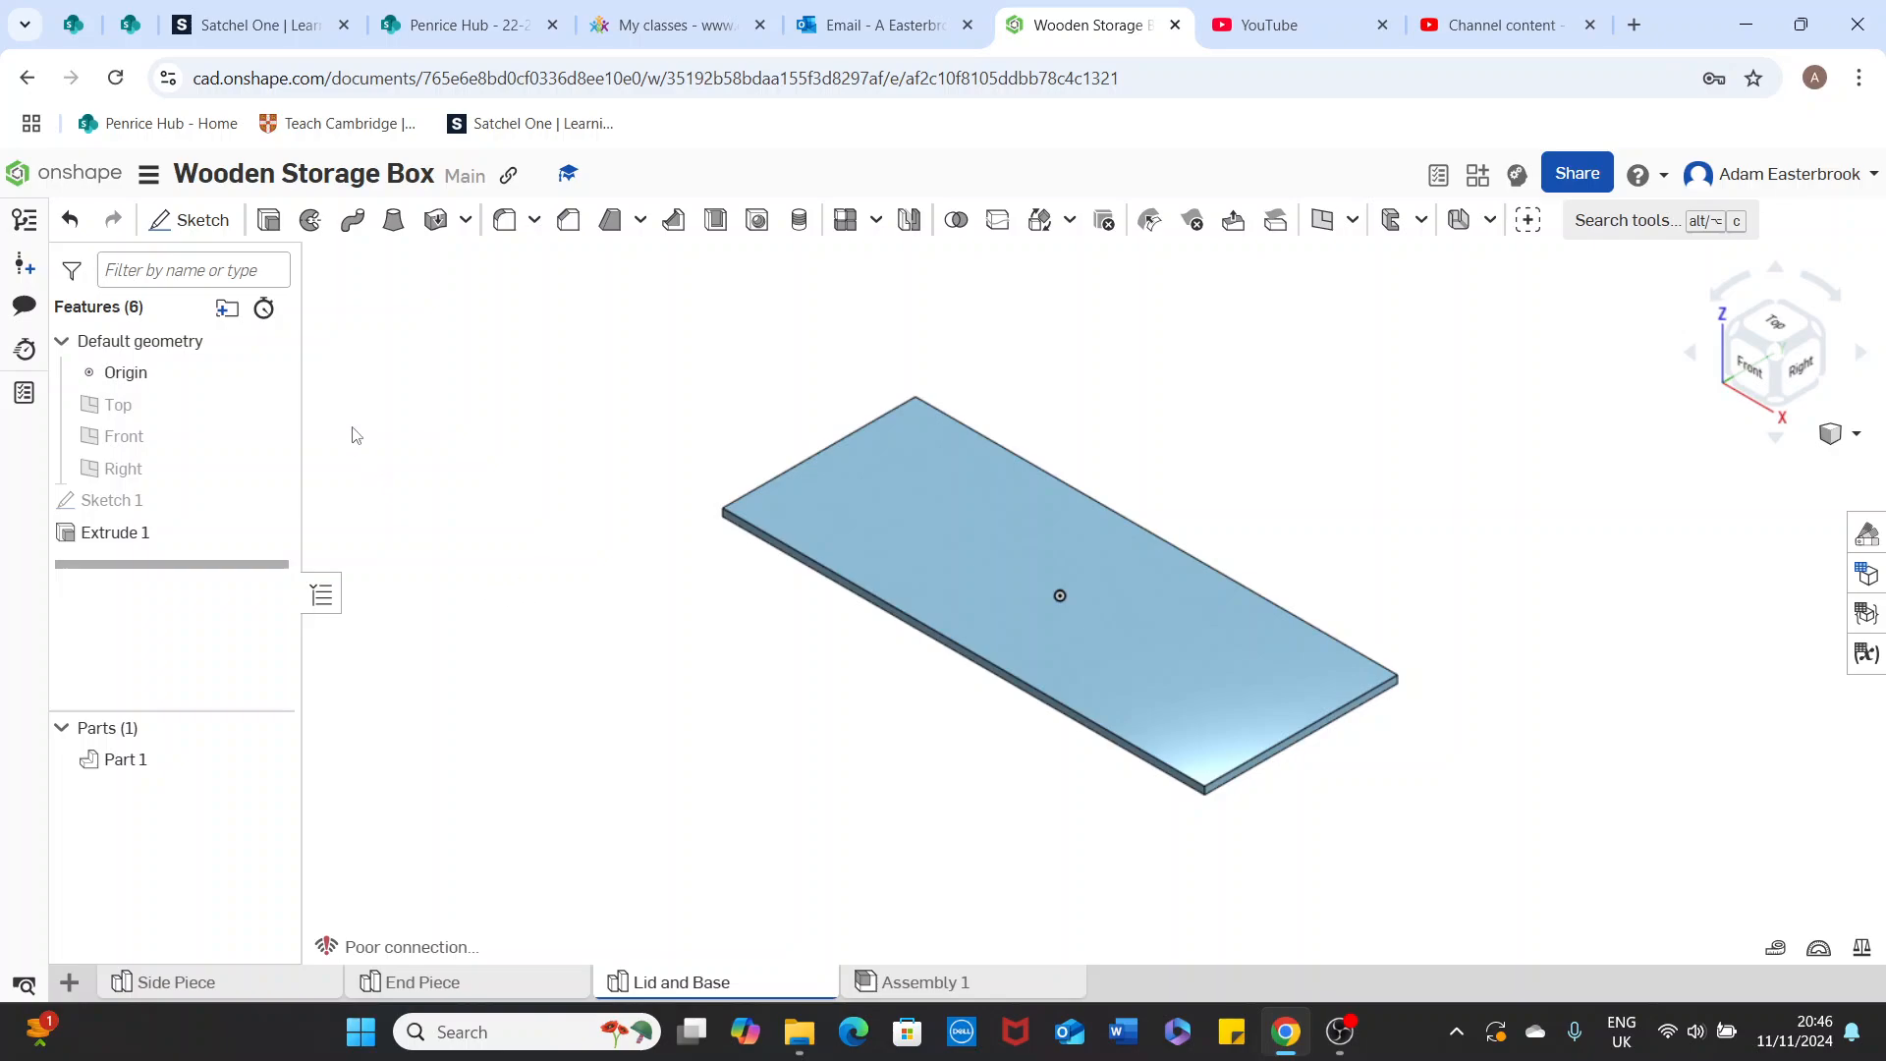
{"action": "left_click", "coordinate": [191, 222]}
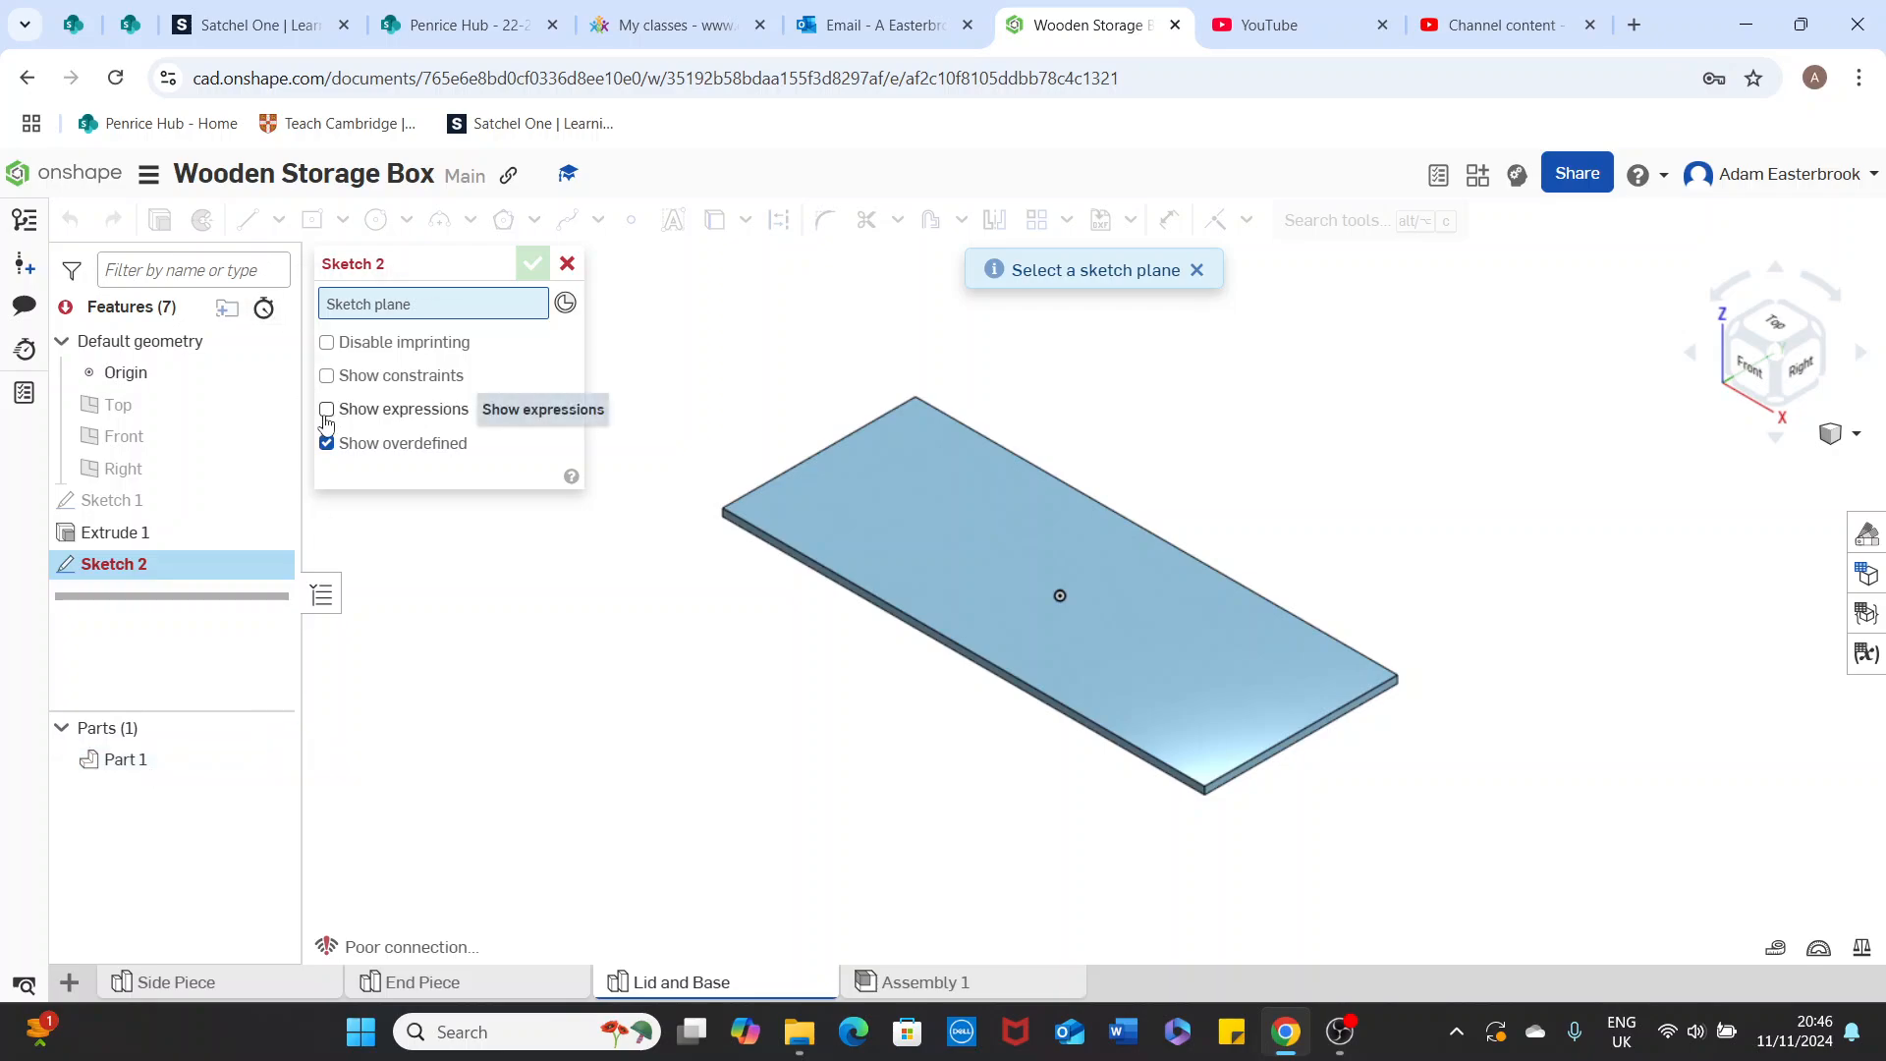
{"action": "left_click", "coordinate": [567, 264]}
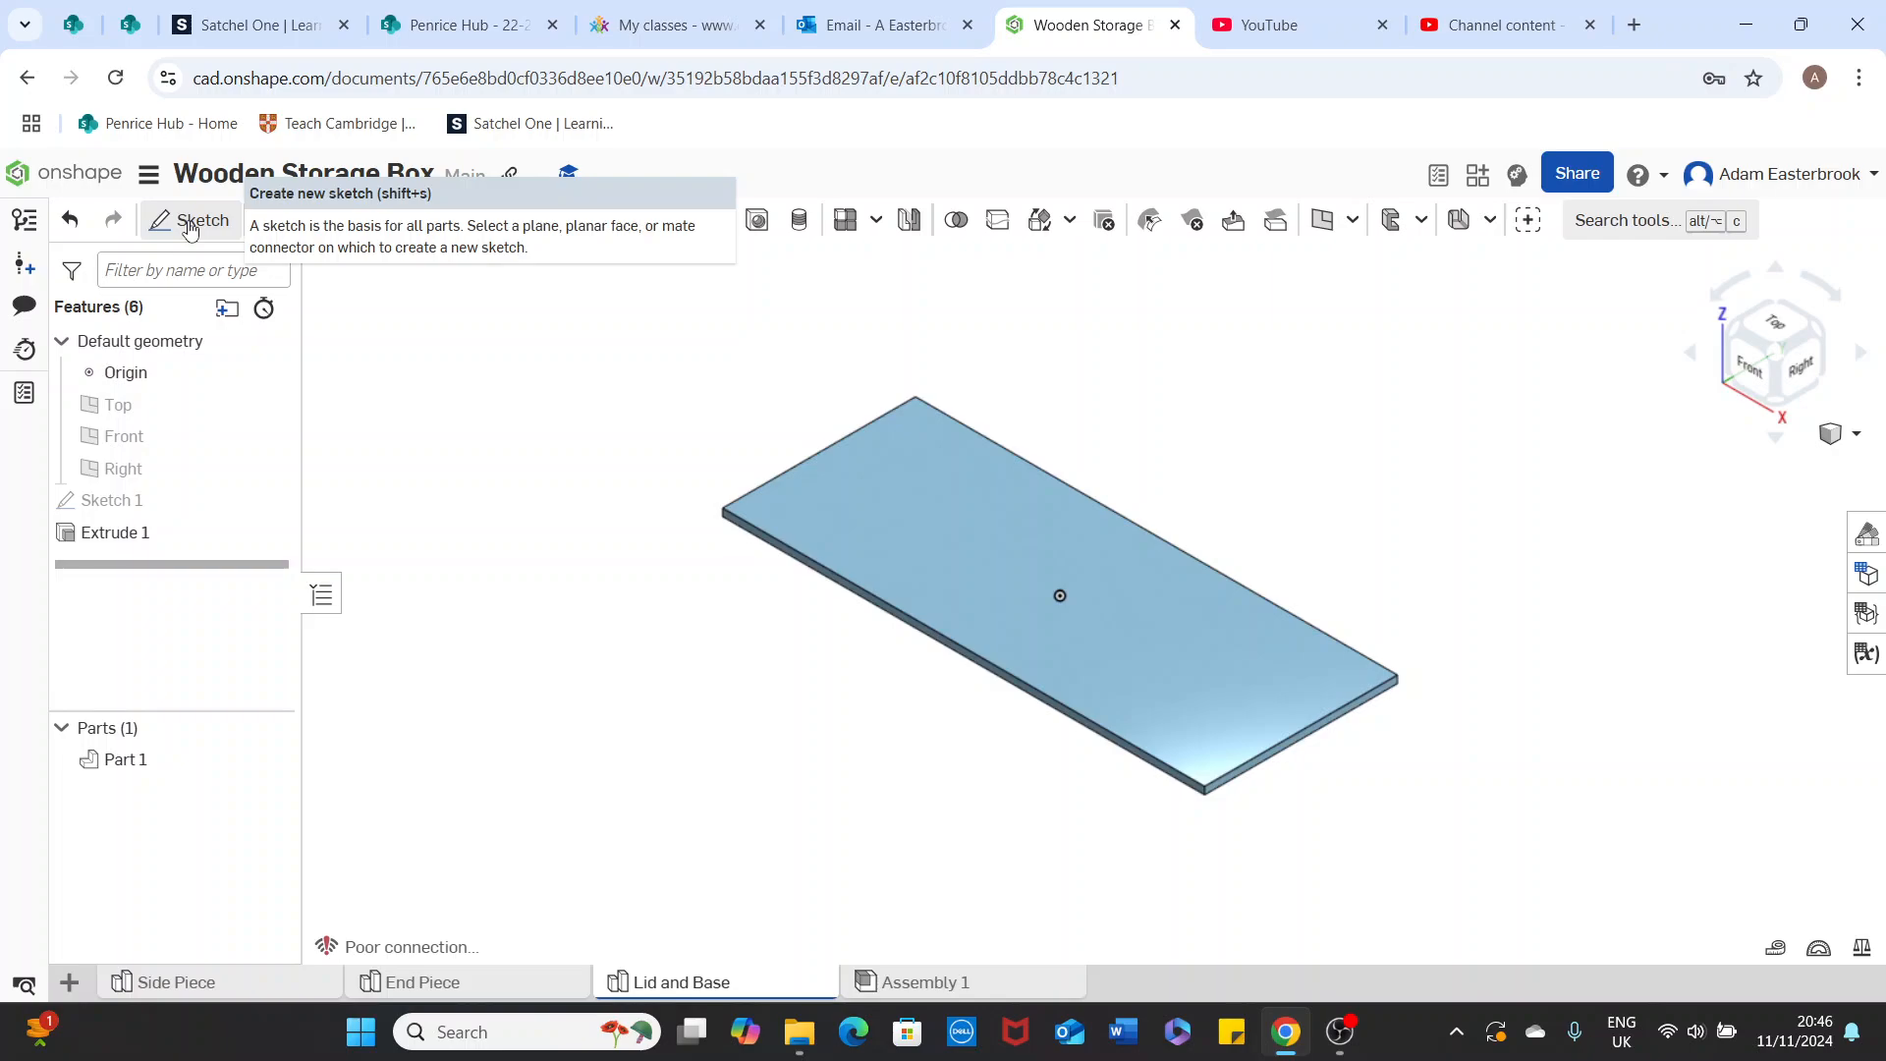
{"action": "left_click", "coordinate": [191, 222]}
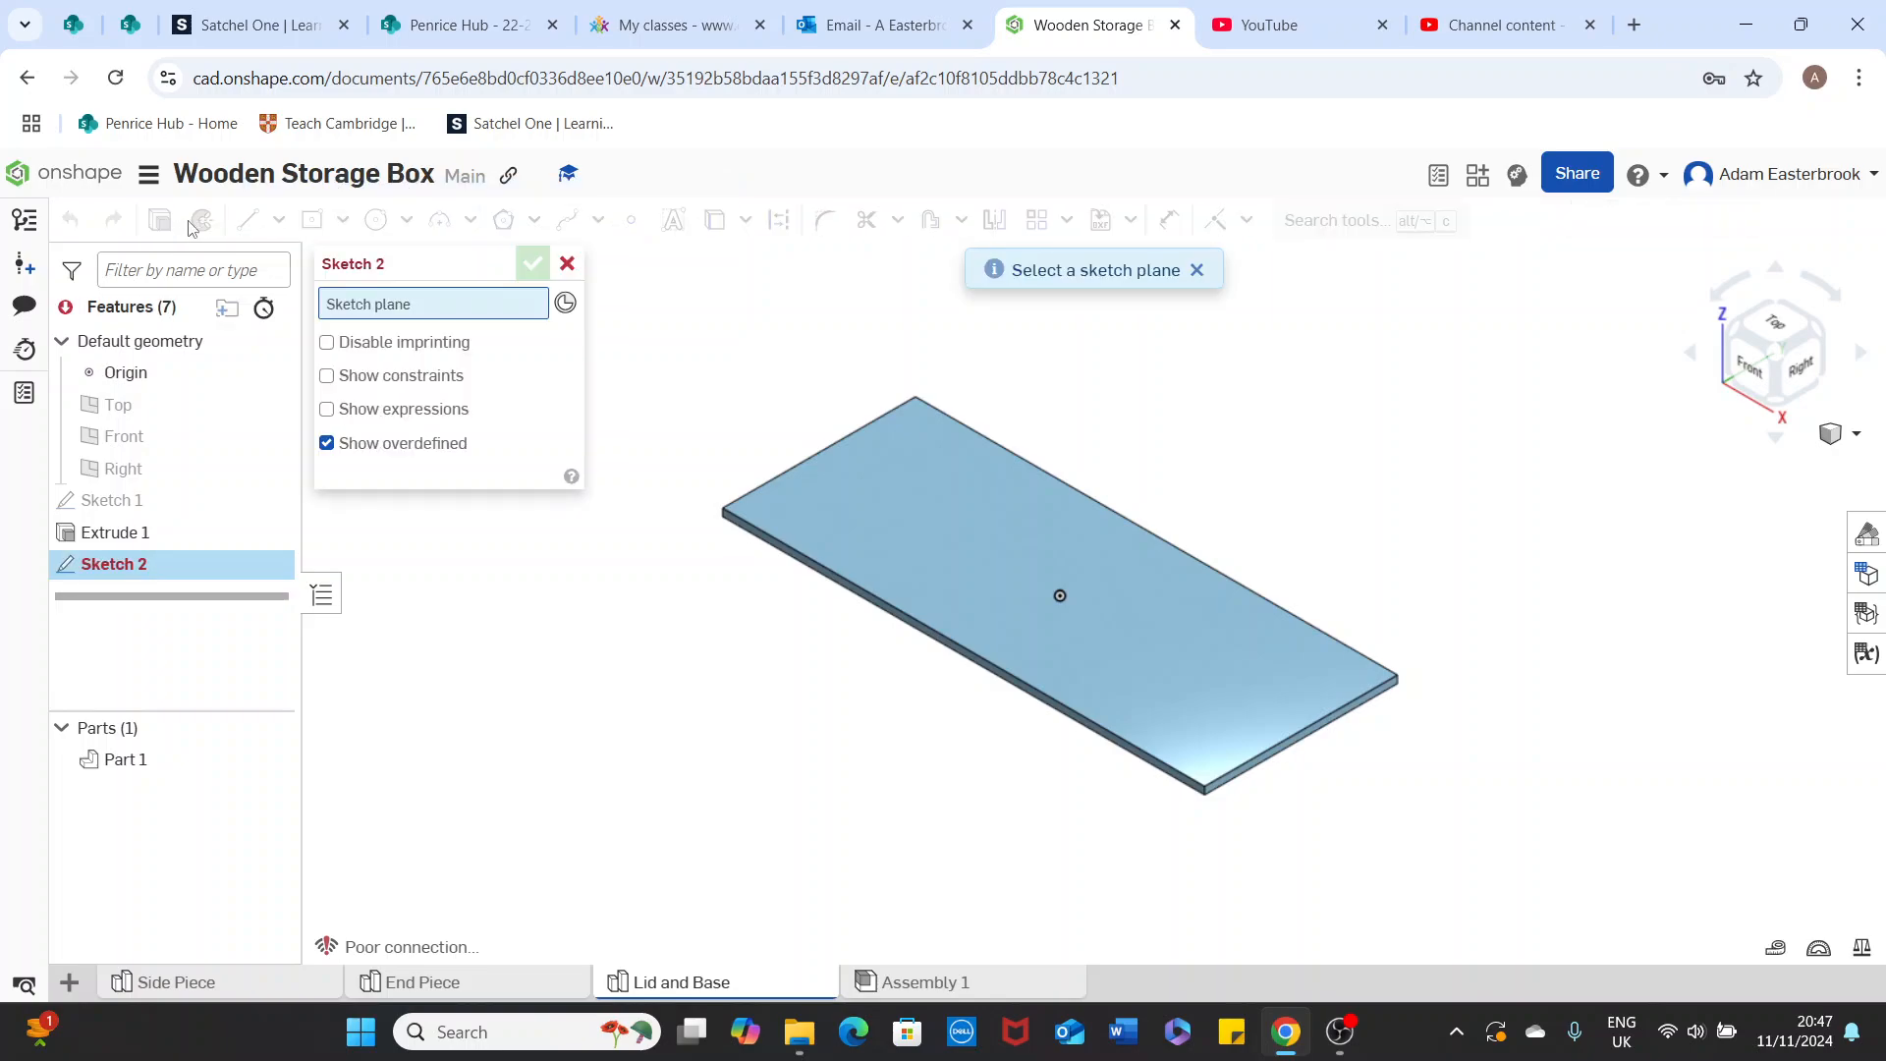
{"action": "left_click", "coordinate": [175, 409]}
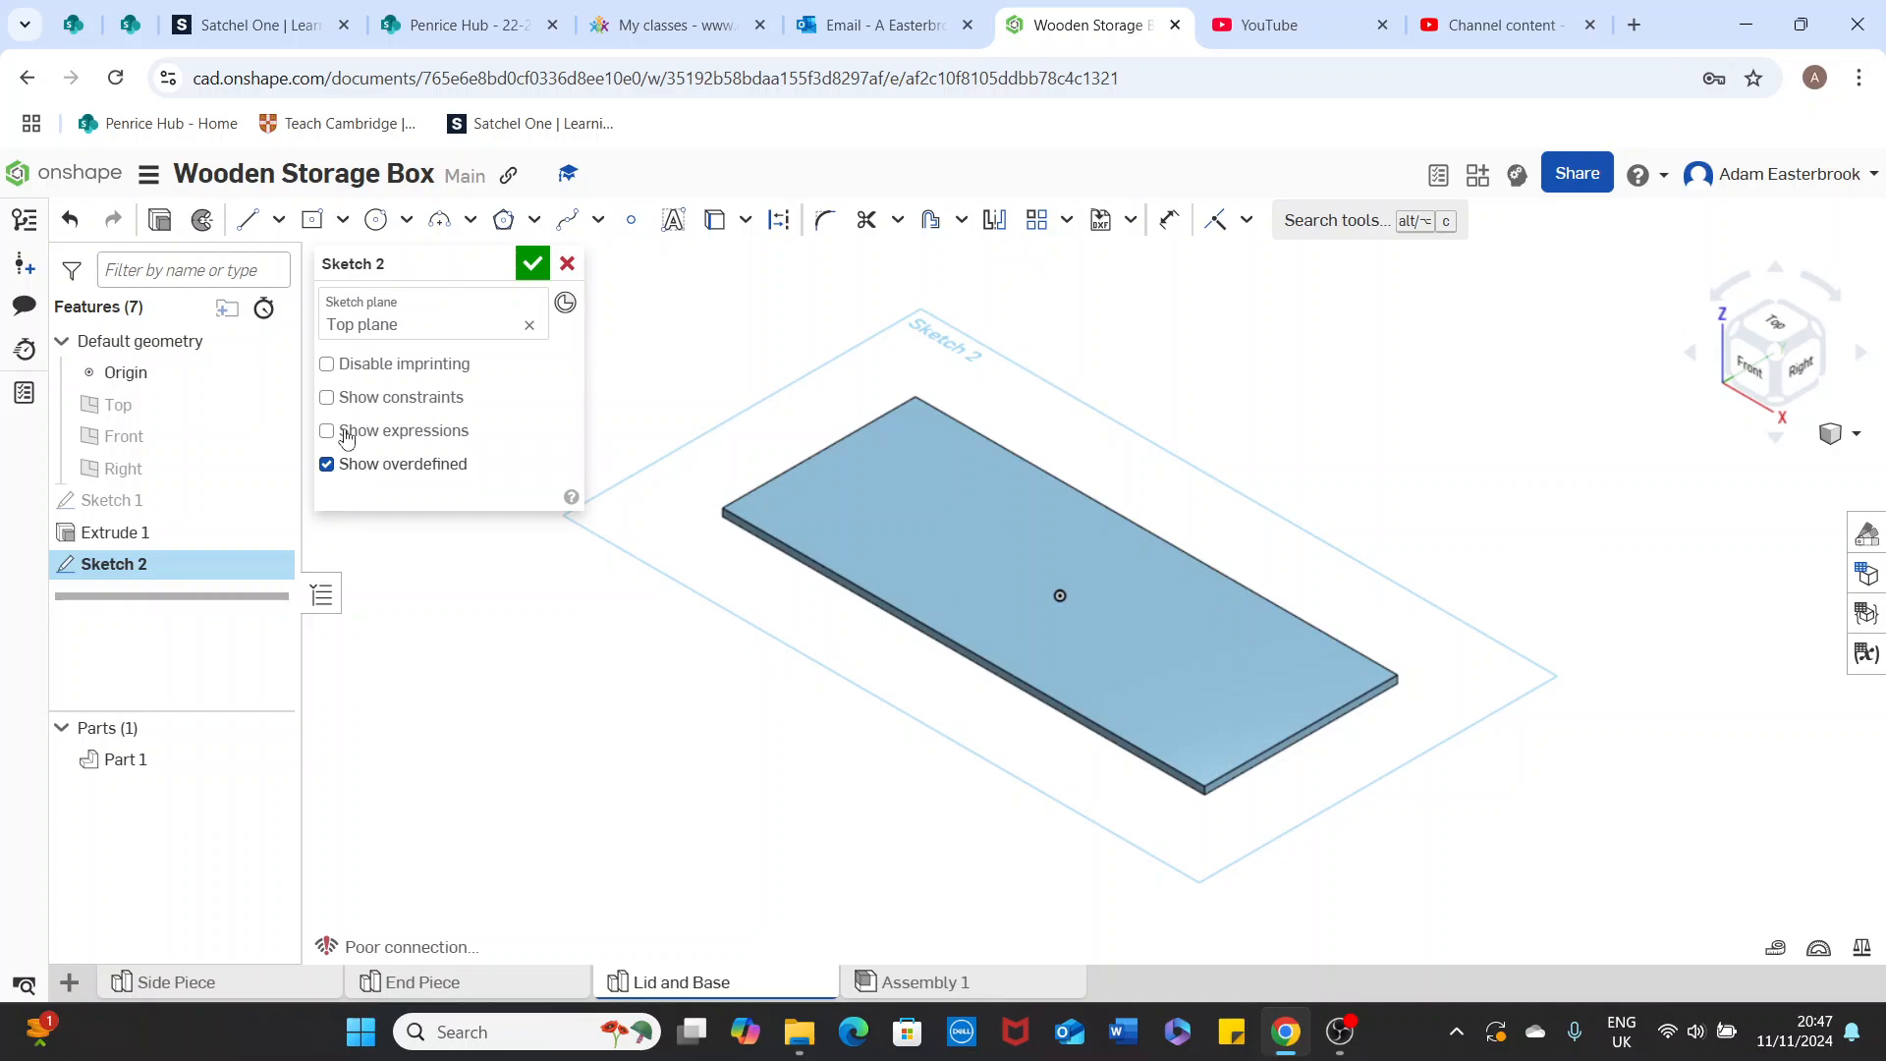
{"action": "left_click", "coordinate": [1766, 332]}
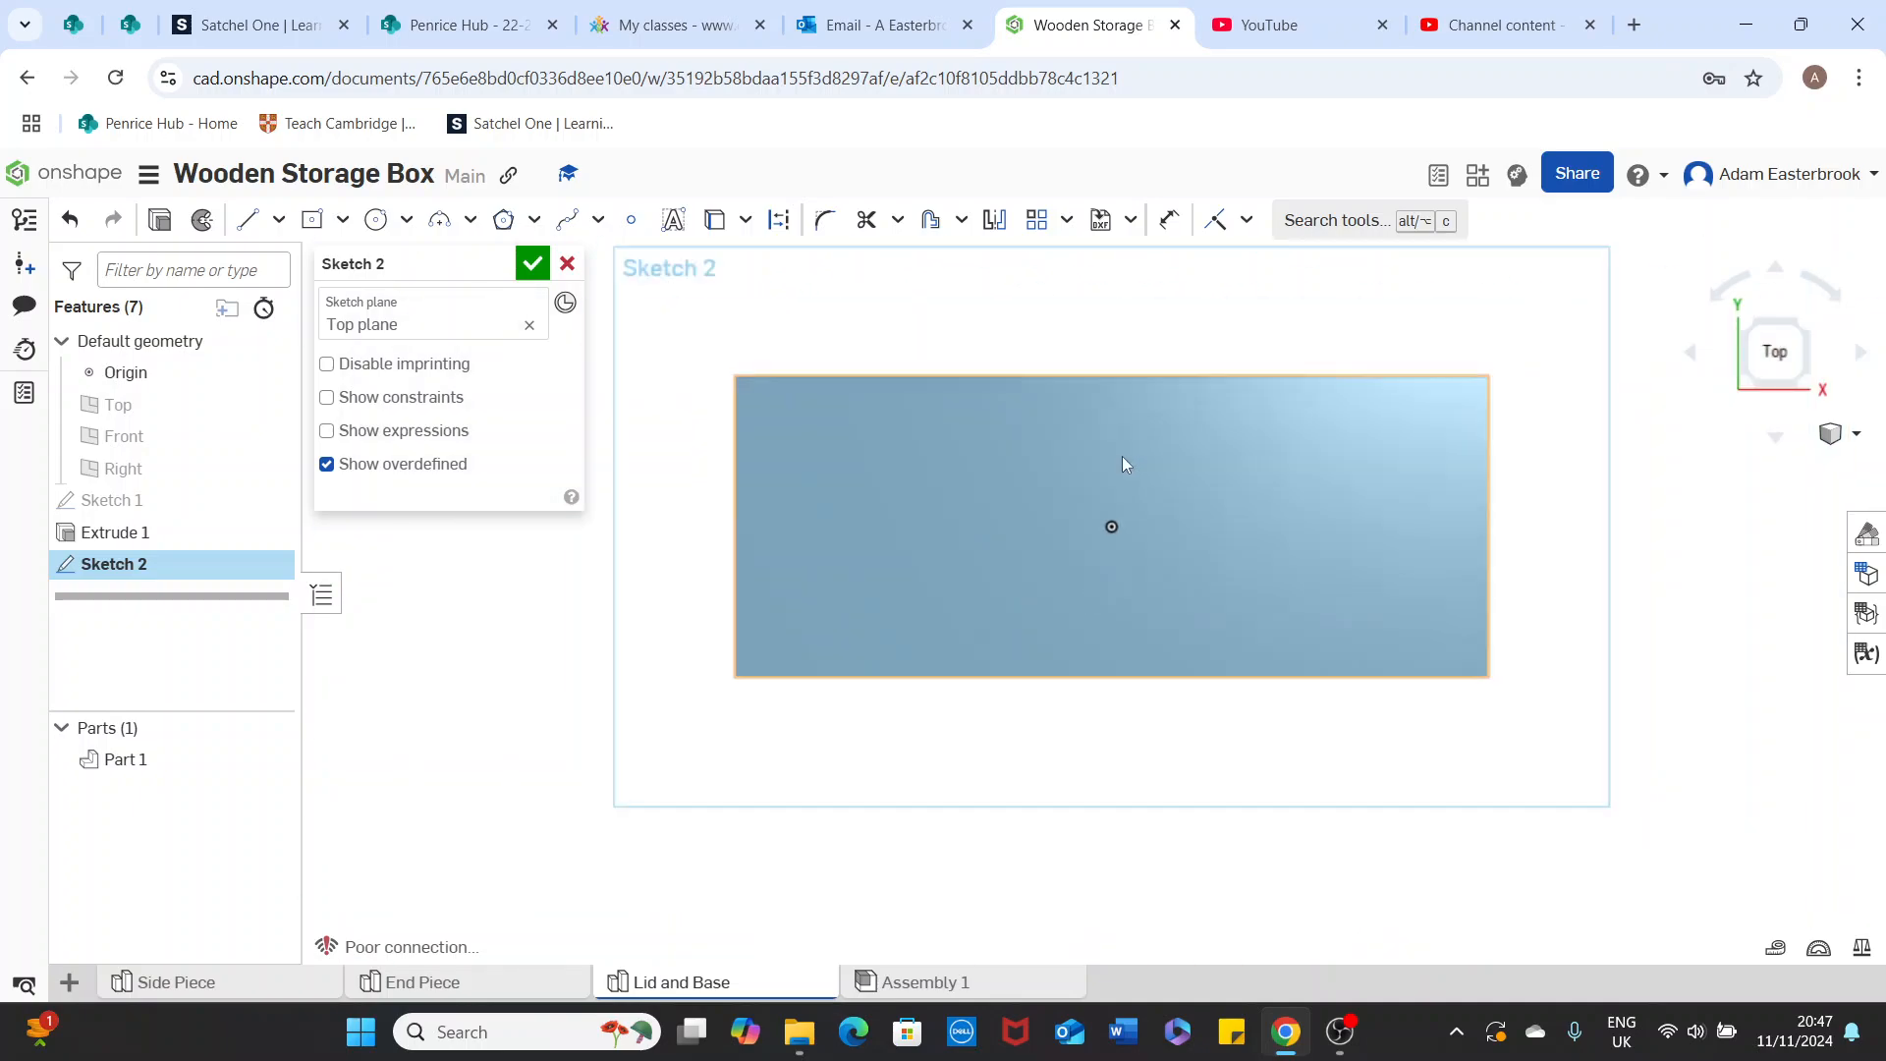
{"action": "scroll", "coordinate": [1169, 462], "scroll_direction": "down", "scroll_amount": 5}
{"action": "middle_click_drag", "start_coordinate": [1453, 455], "coordinate": [1369, 409]}
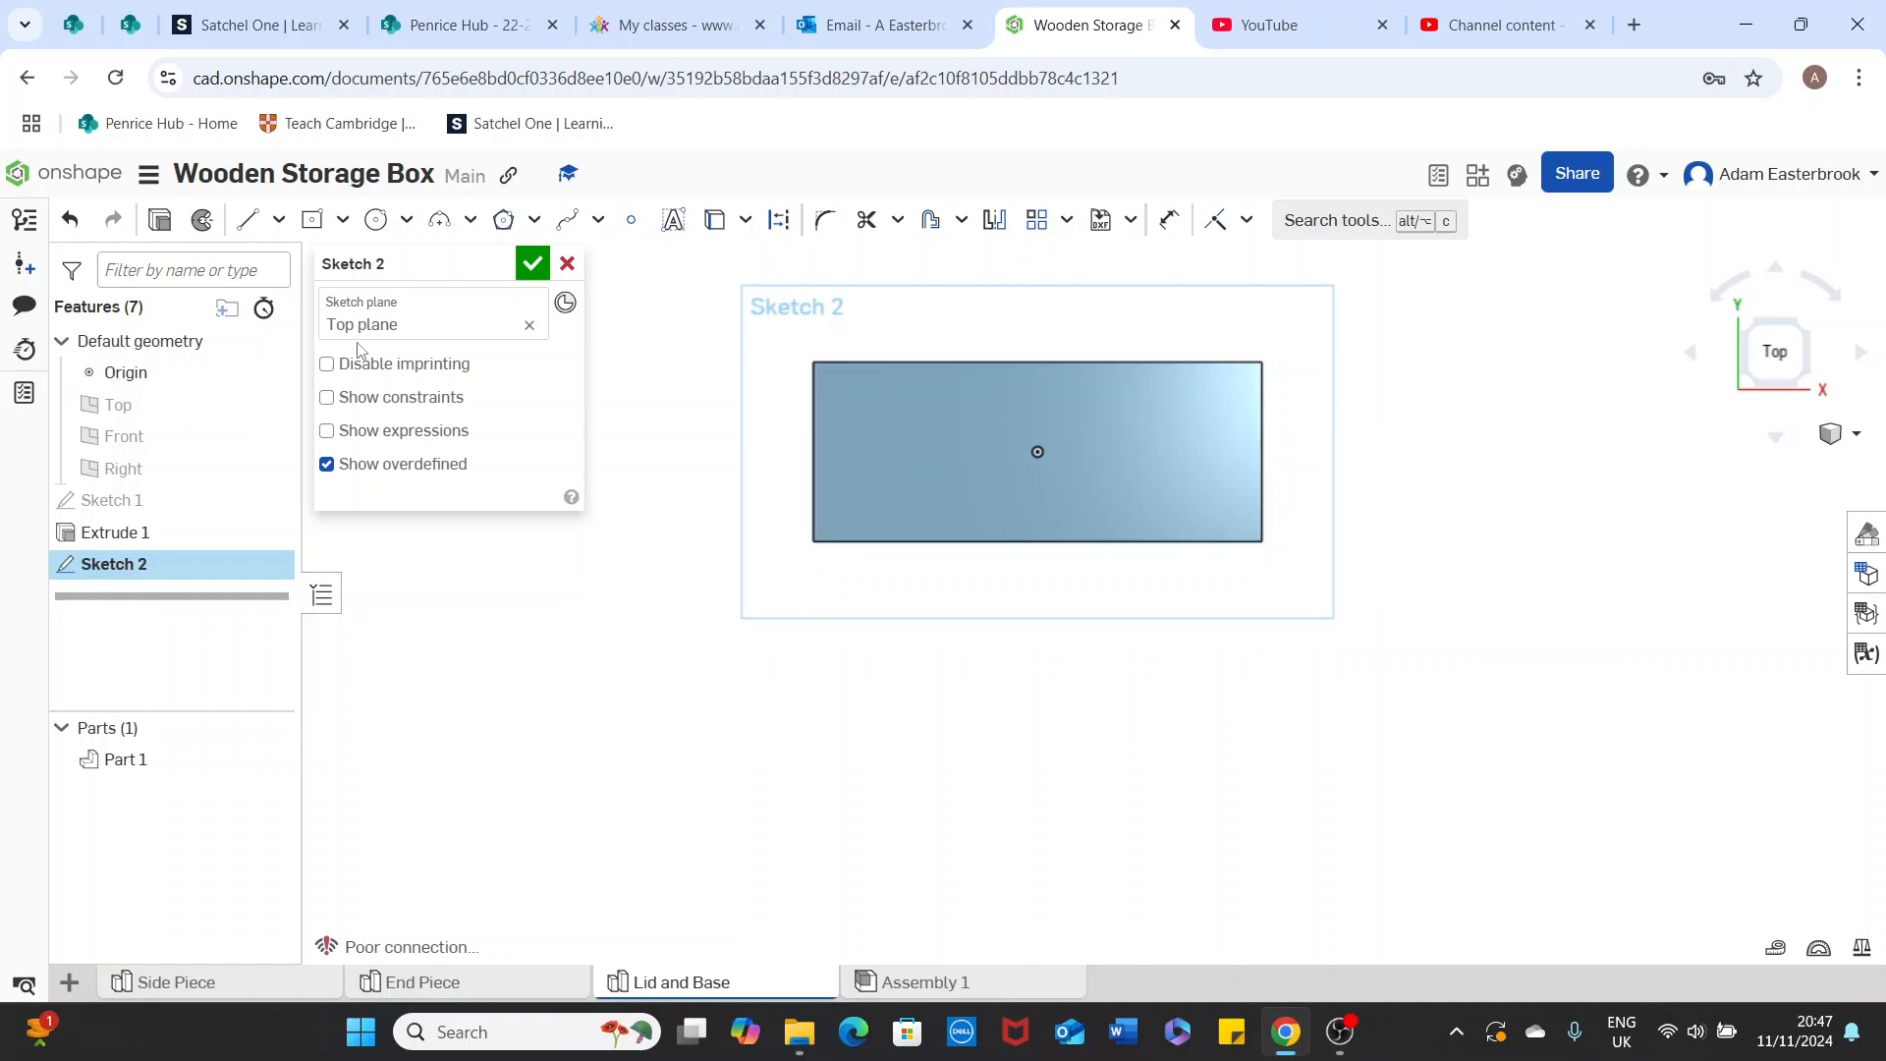
Draw a center point rectangle about 196 by 80 mm below the plate, with its center vertically aligned with the origin
{"action": "left_click", "coordinate": [342, 219]}
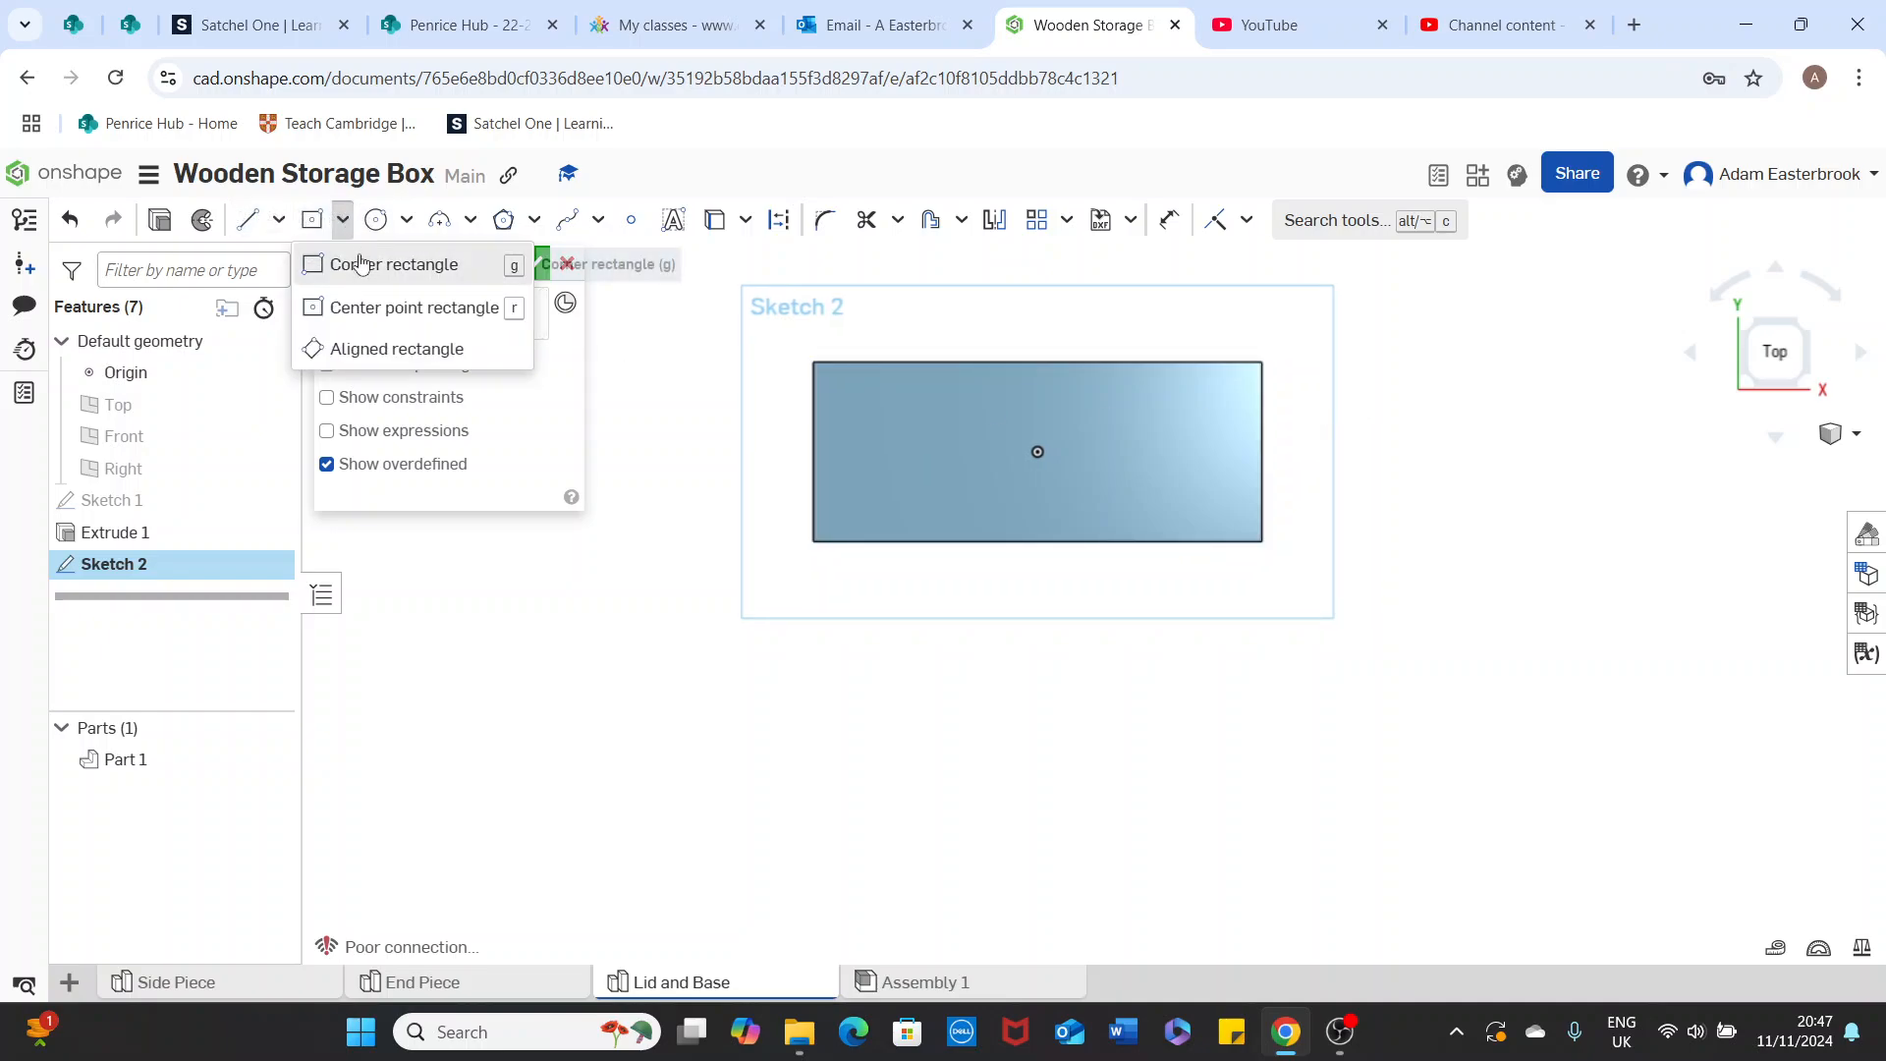
{"action": "left_click", "coordinate": [391, 308]}
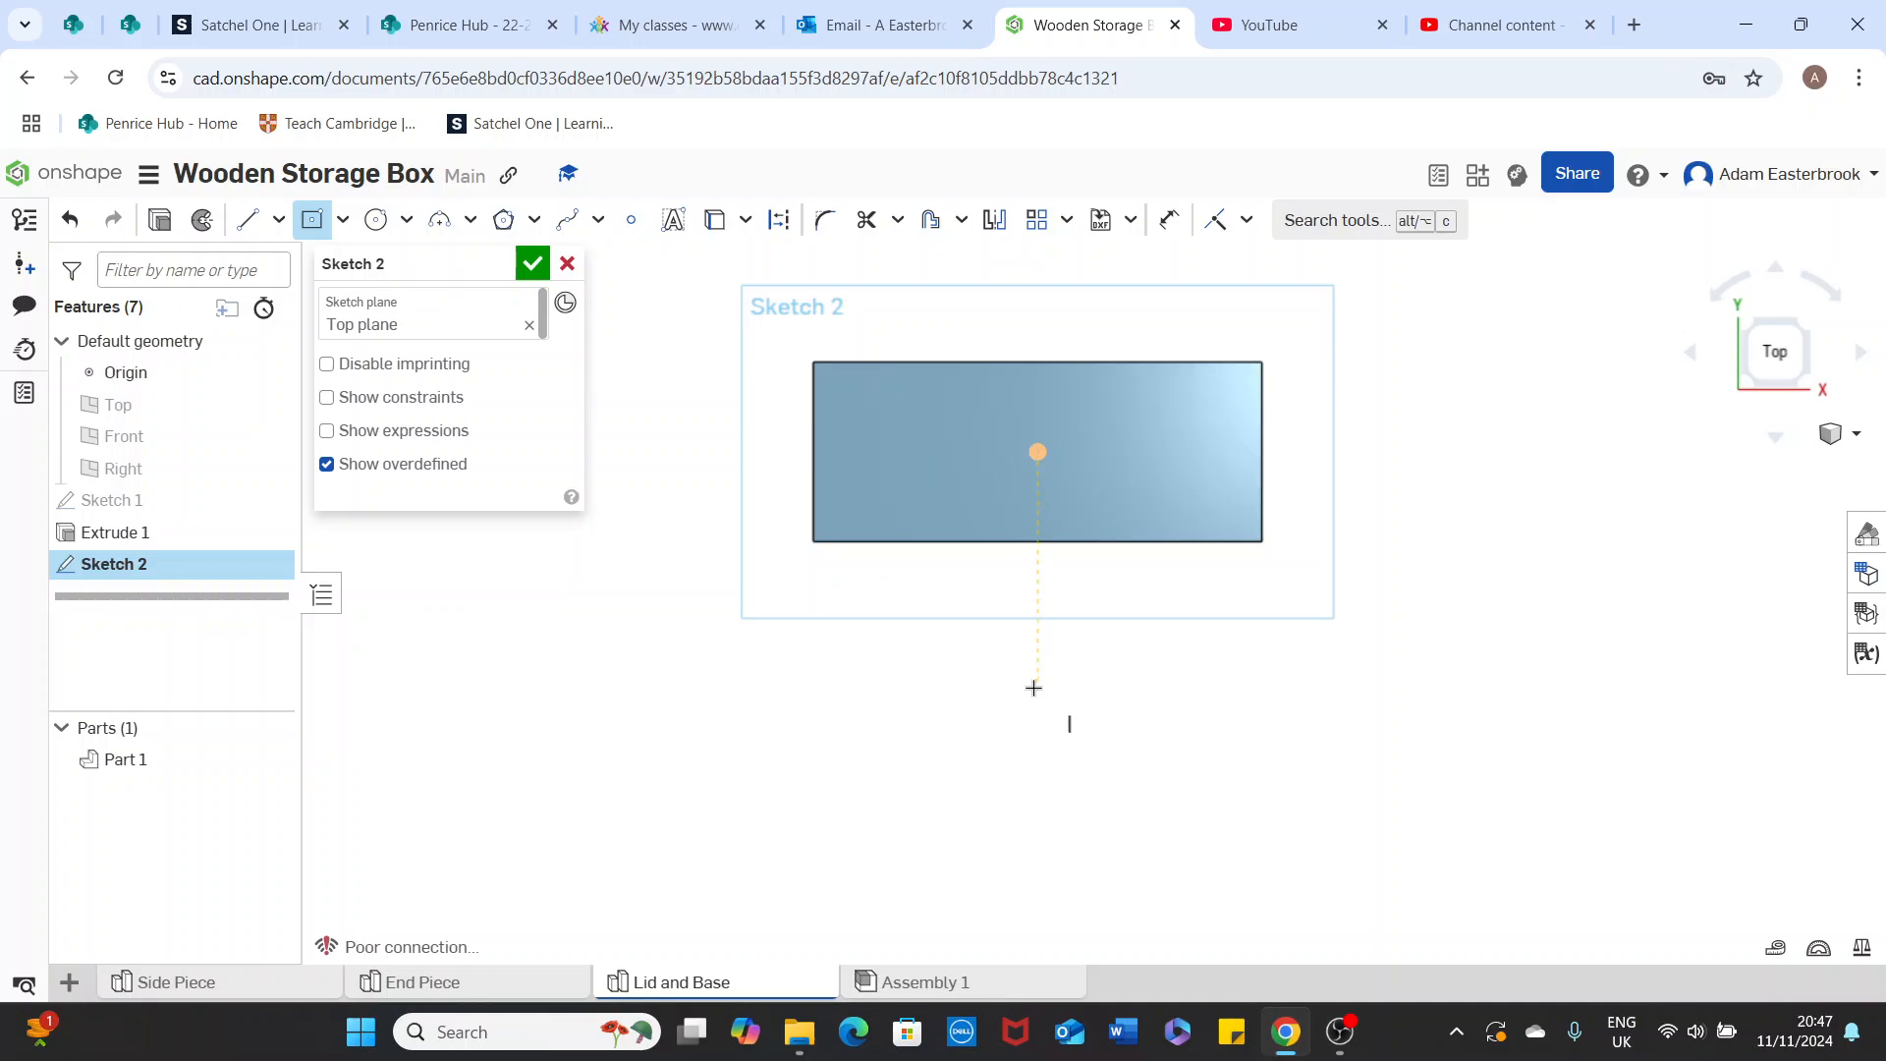
{"action": "left_click", "coordinate": [1037, 787]}
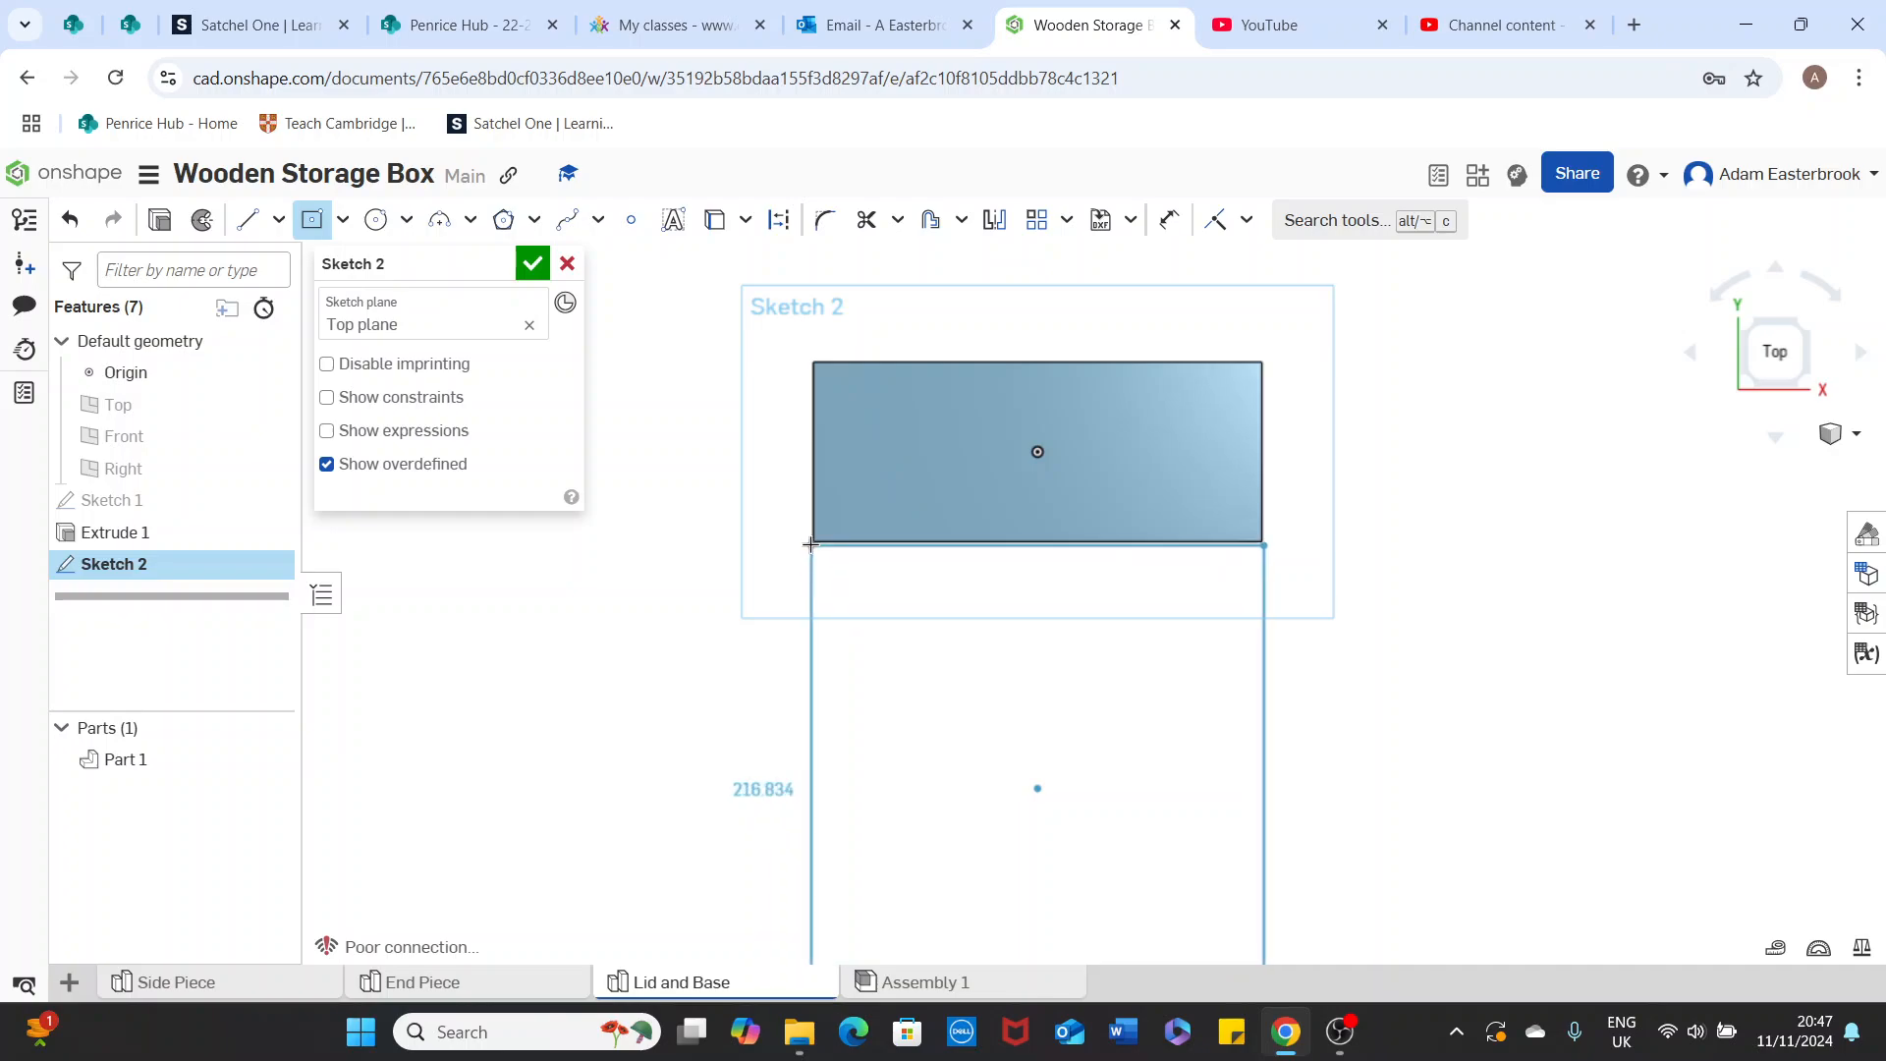
{"action": "scroll", "coordinate": [811, 545], "scroll_direction": "up", "scroll_amount": 3}
{"action": "scroll", "coordinate": [813, 547], "scroll_direction": "down", "scroll_amount": 5}
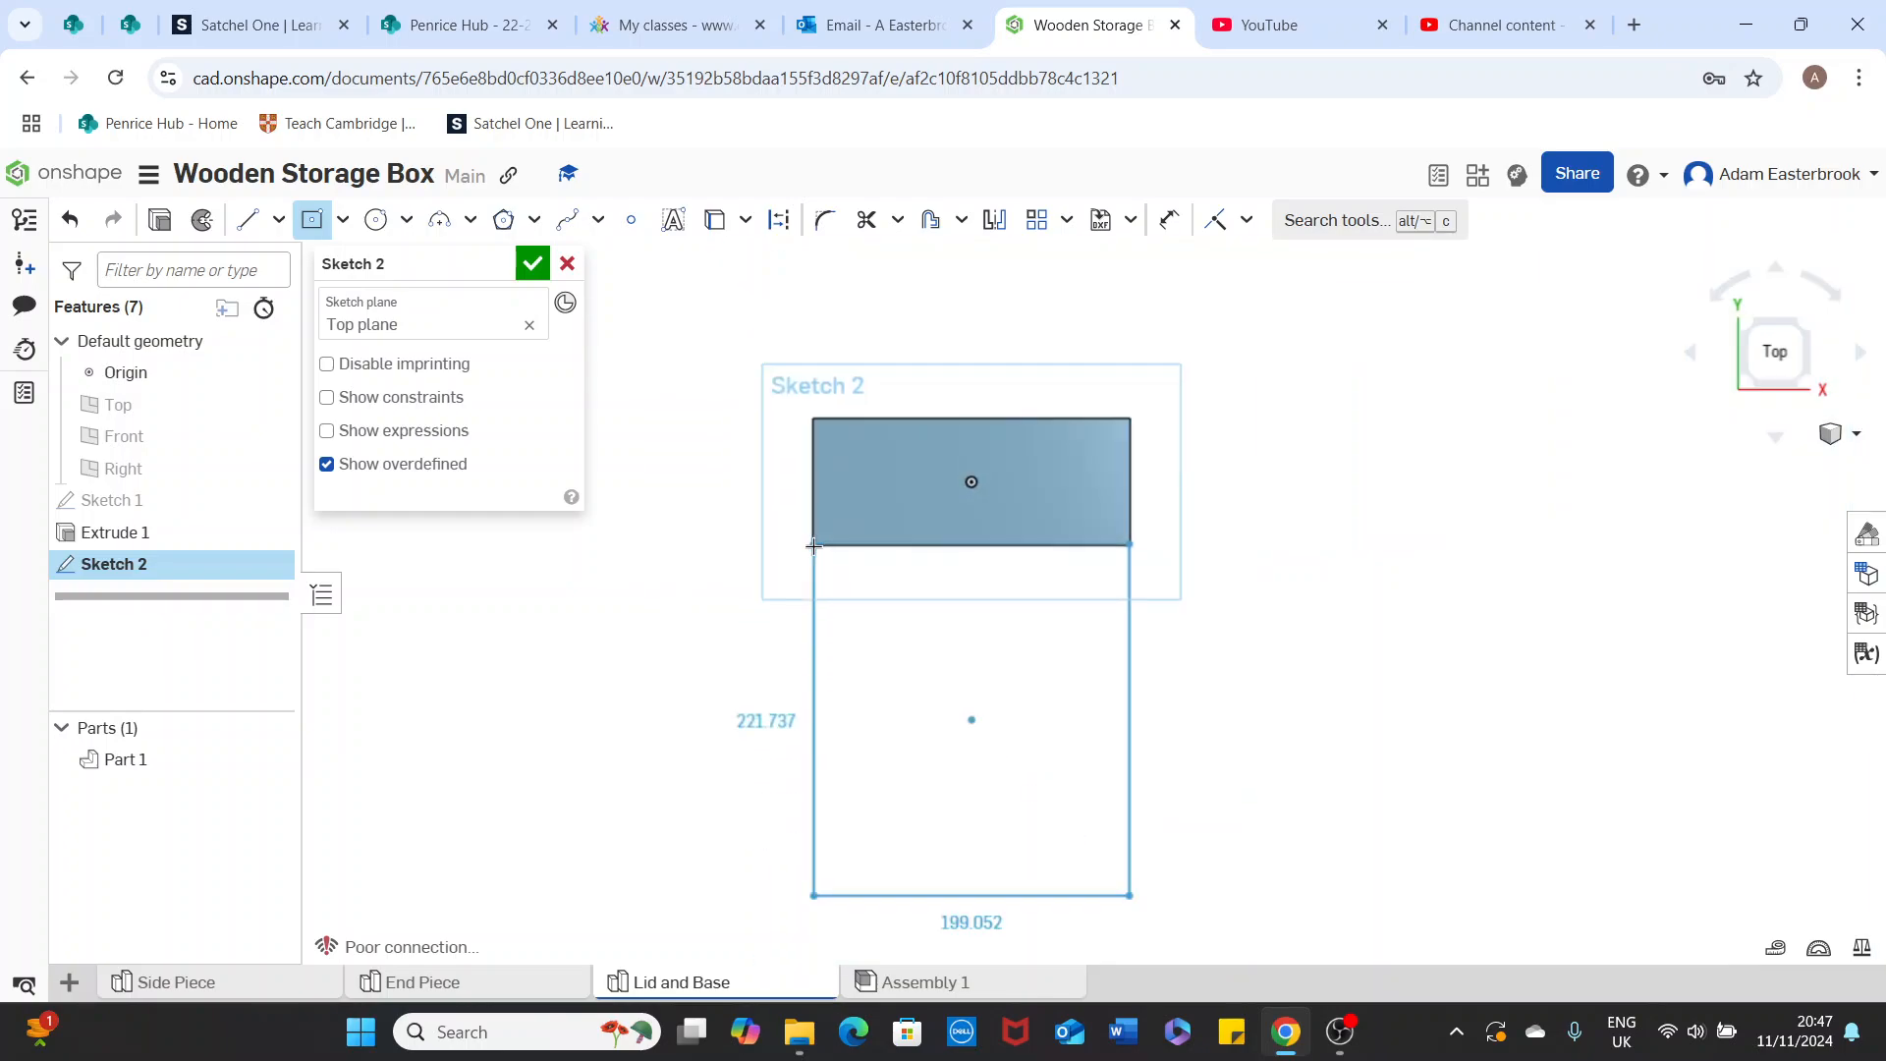
{"action": "scroll", "coordinate": [813, 546], "scroll_direction": "down", "scroll_amount": 3}
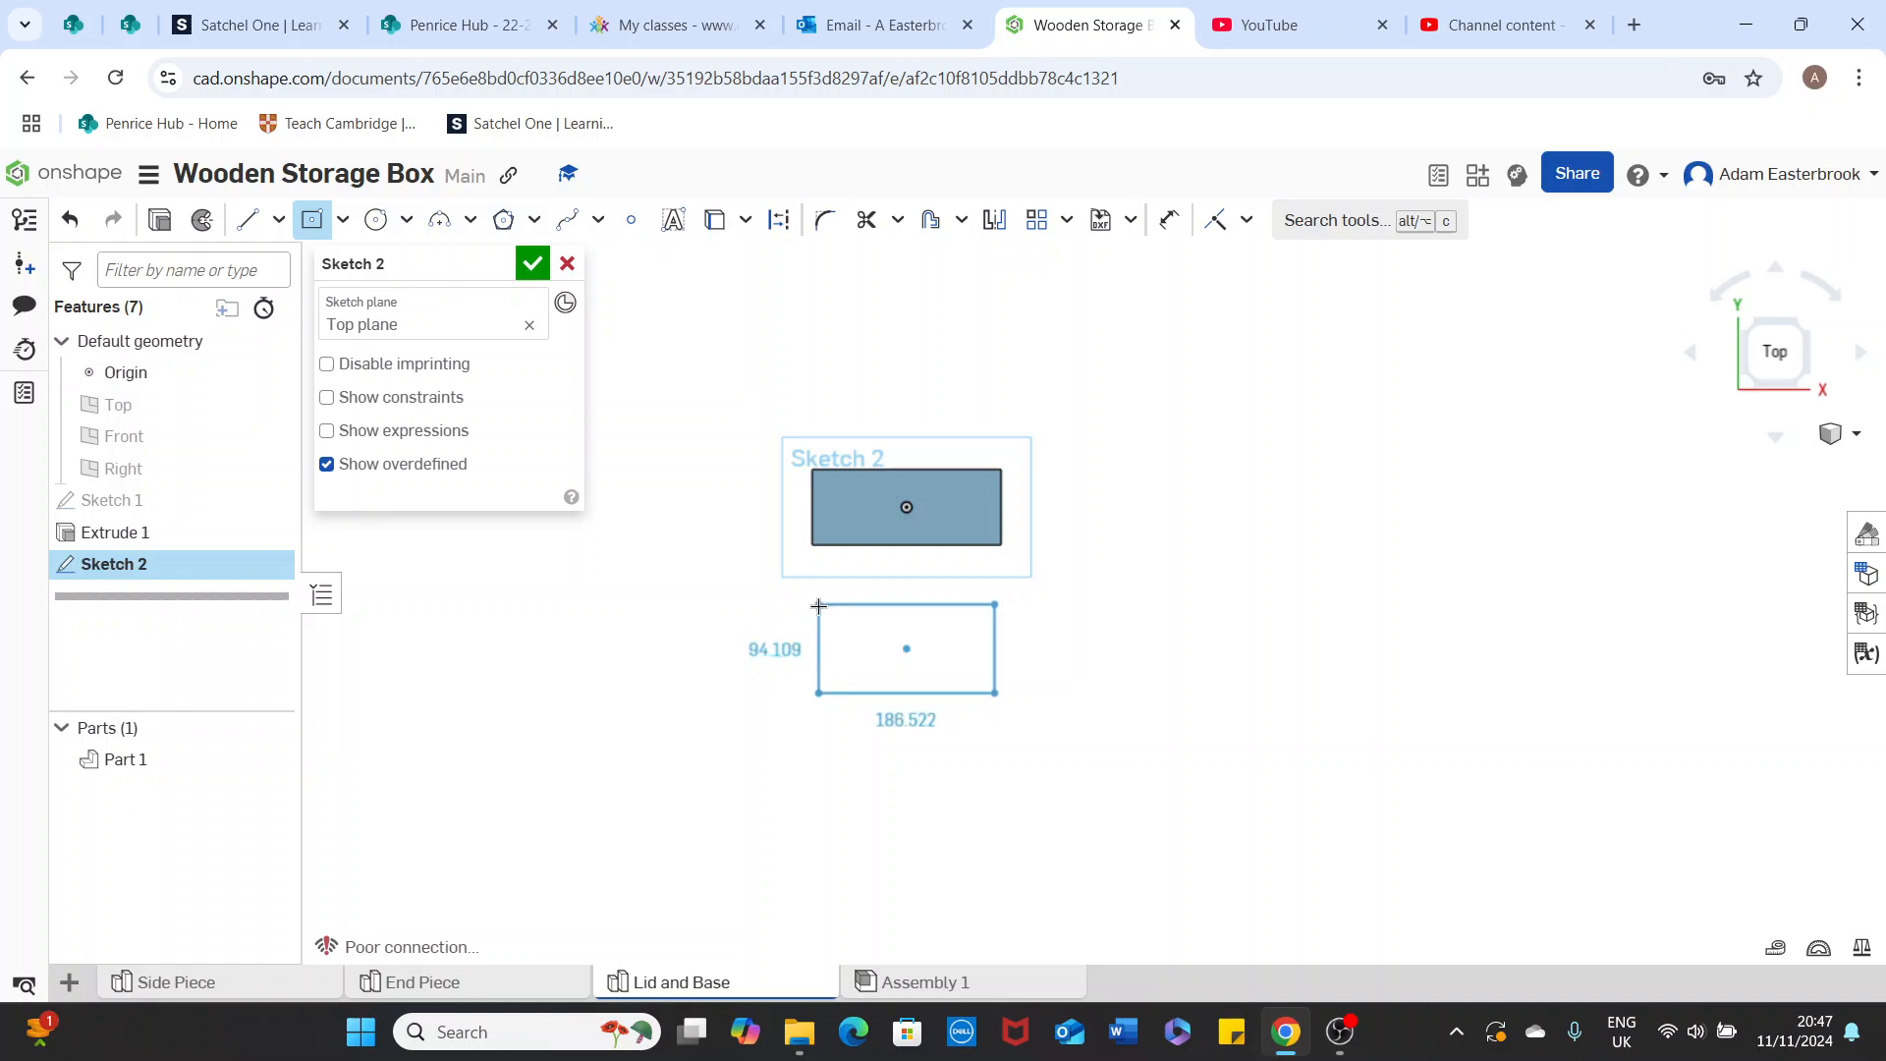
{"action": "scroll", "coordinate": [818, 606], "scroll_direction": "up", "scroll_amount": 3}
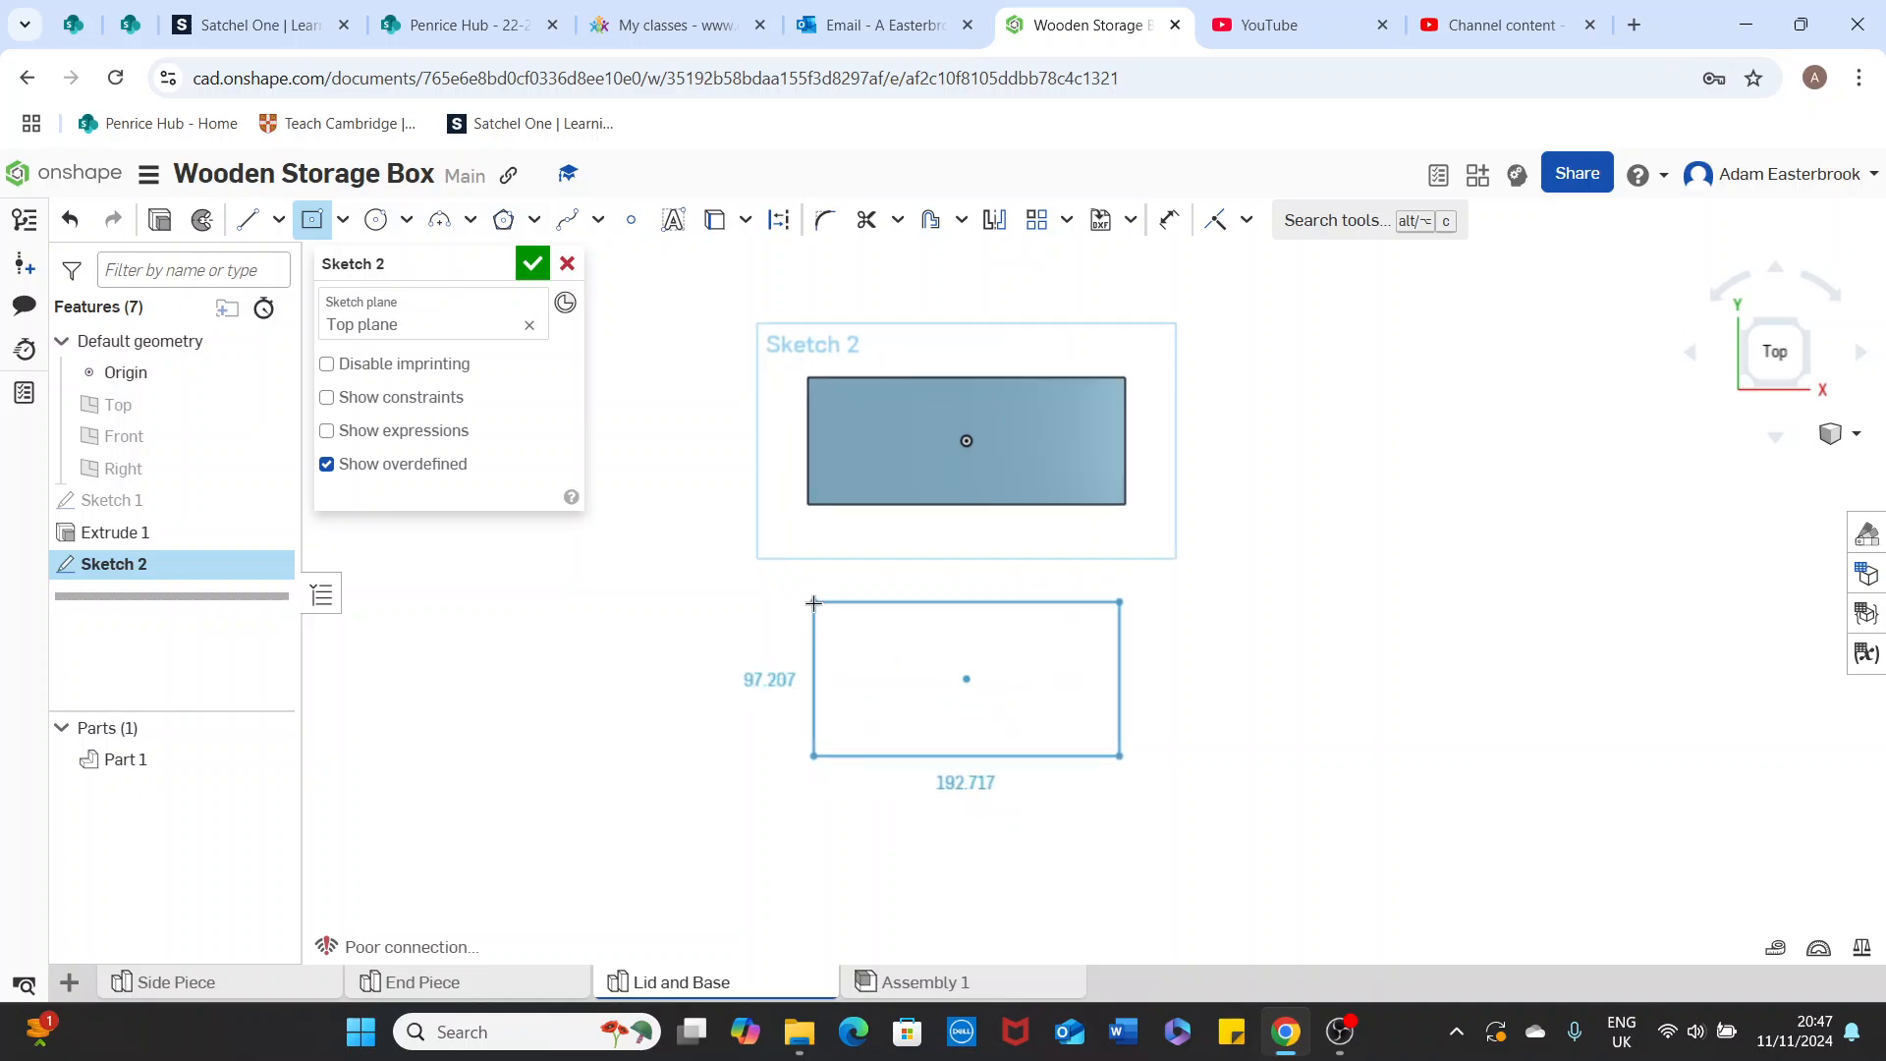
{"action": "left_click", "coordinate": [811, 616]}
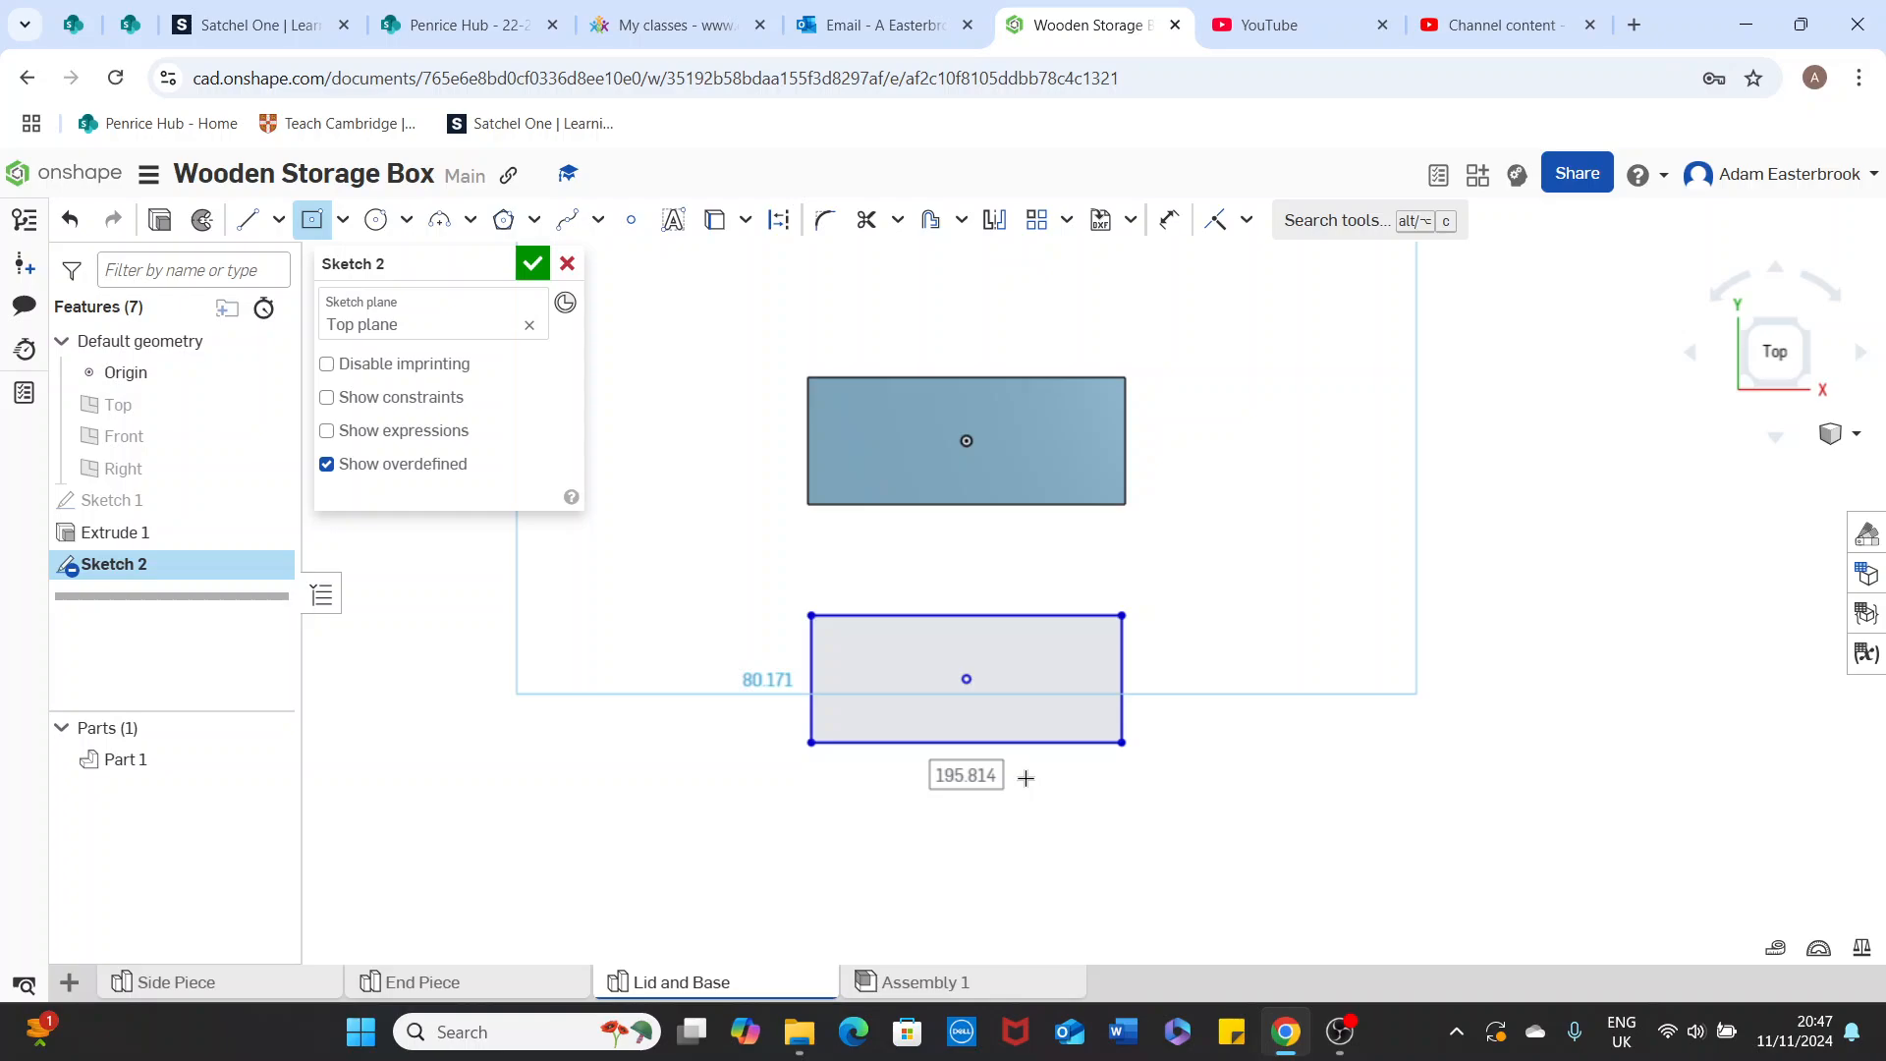
Set the new rectangle's width to 200 mm and its height to 80 mm
{"action": "left_click", "coordinate": [1025, 778]}
{"action": "type", "text": "200"}
{"action": "key", "text": "Return"}
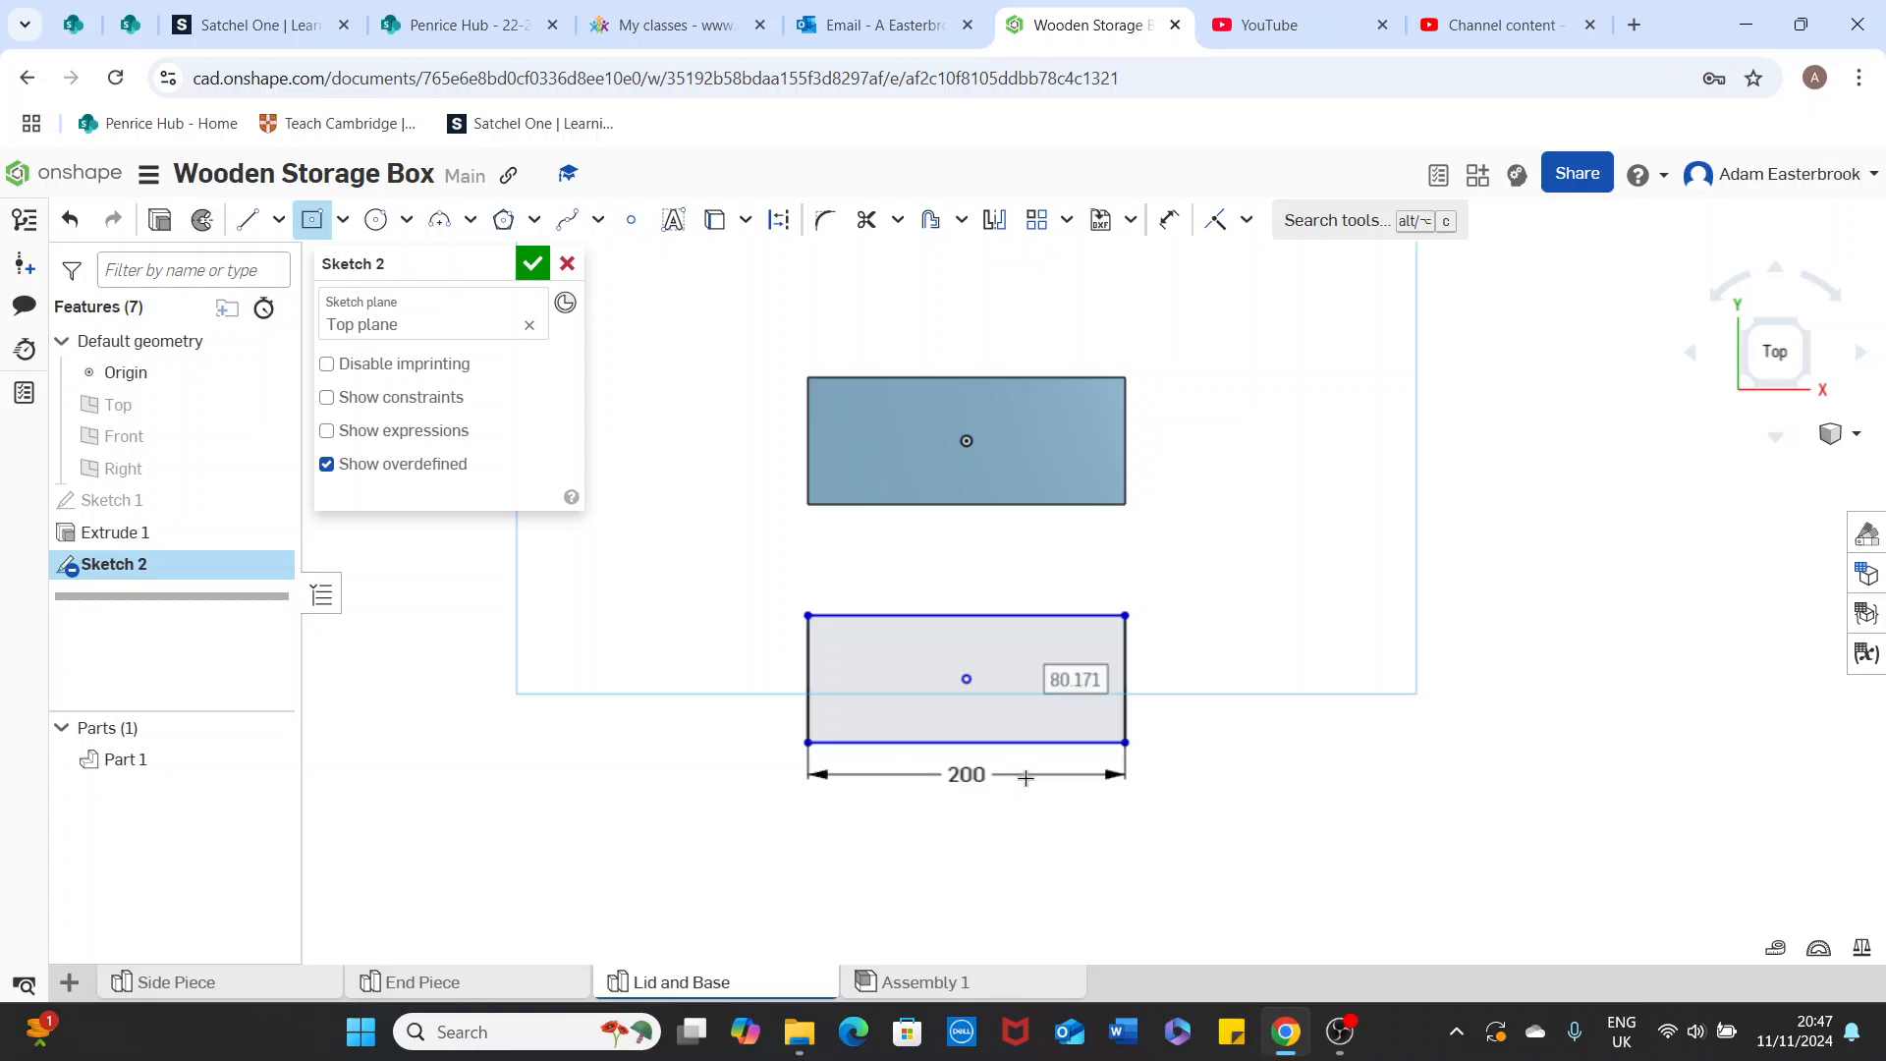
{"action": "left_click", "coordinate": [1139, 690]}
{"action": "type", "text": "8"}
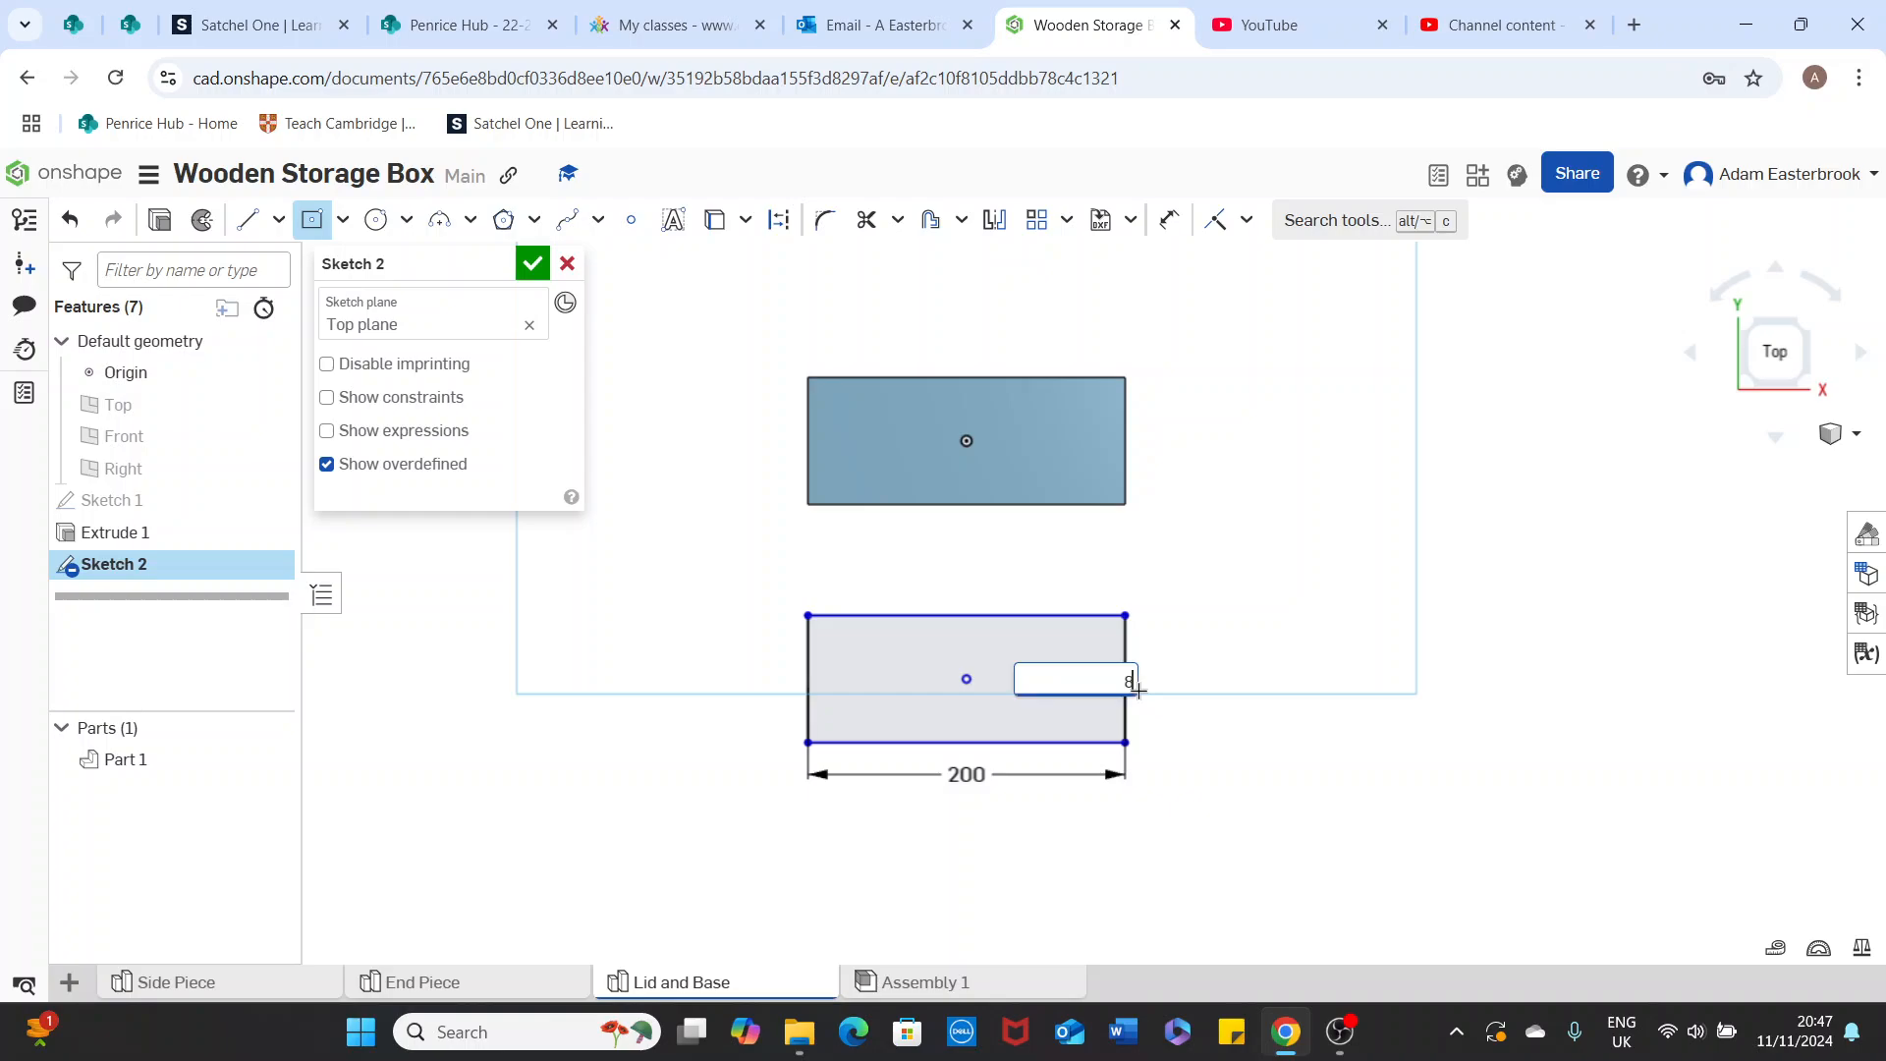
{"action": "type", "text": "0mm"}
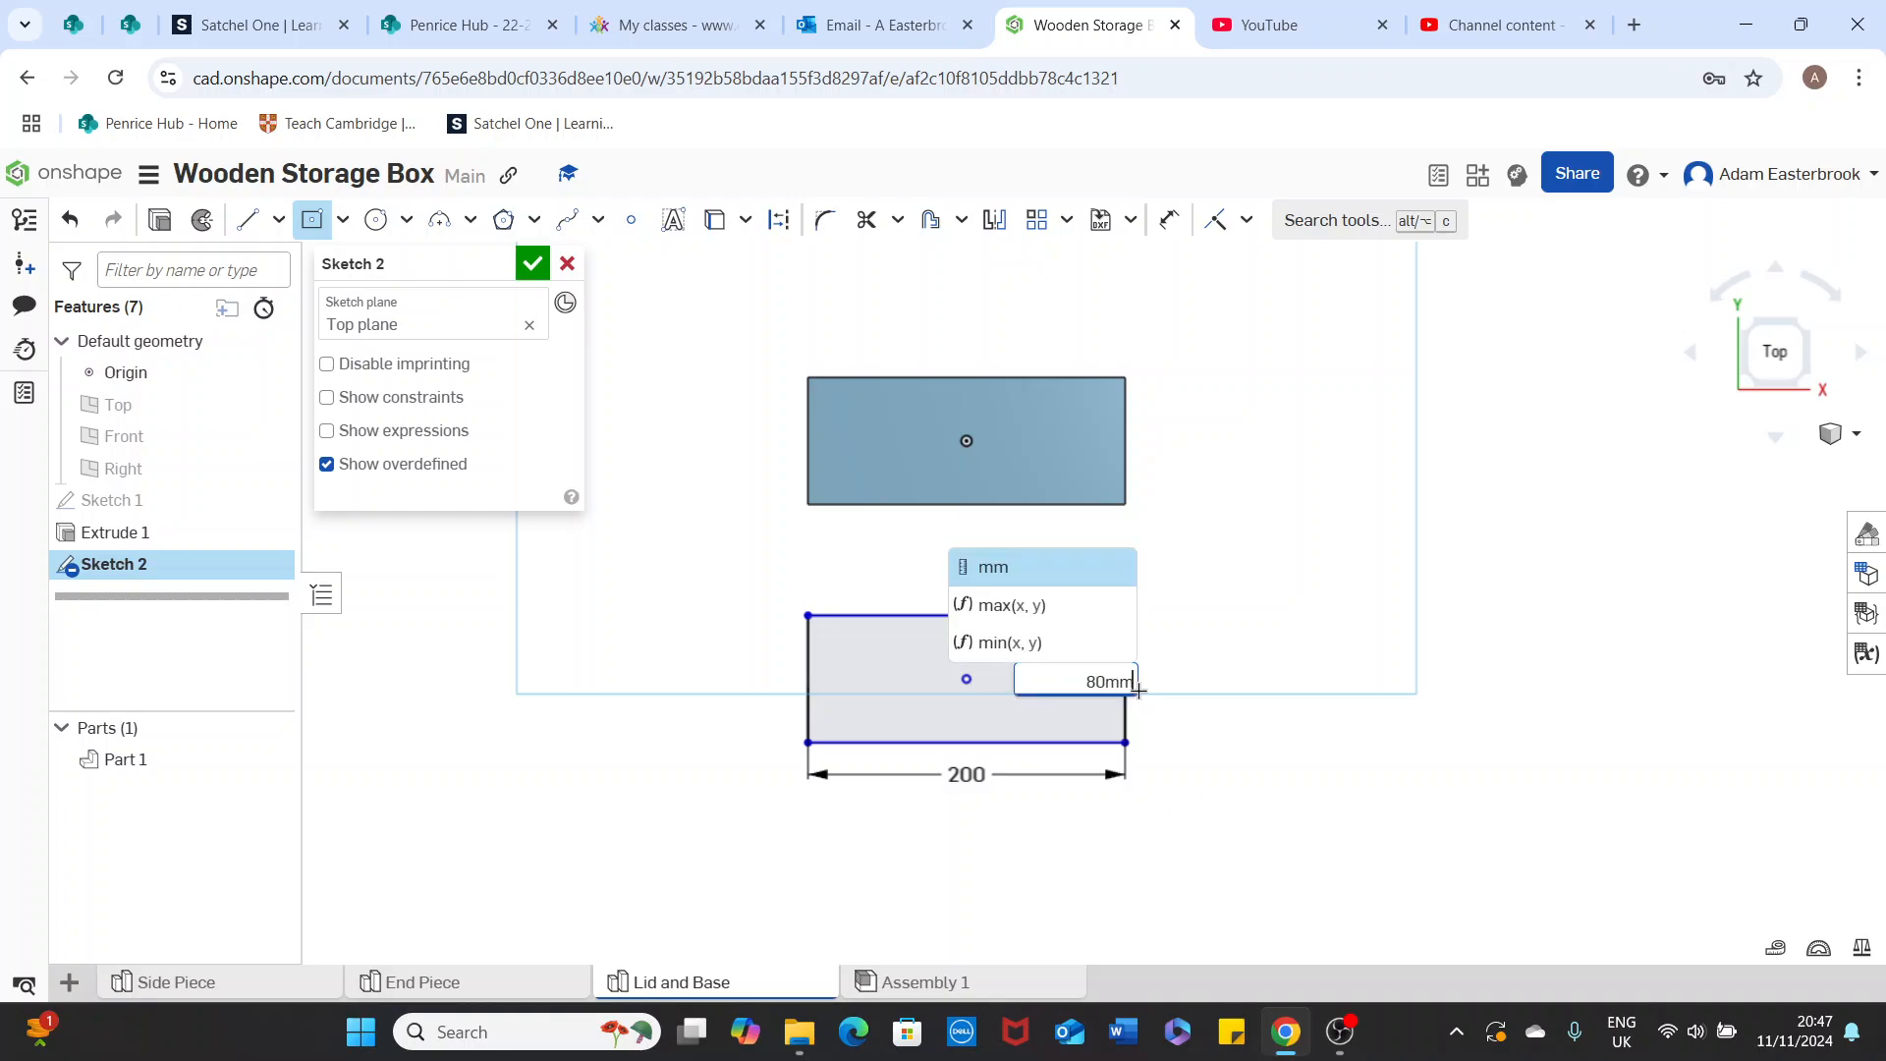
{"action": "key", "text": "Return"}
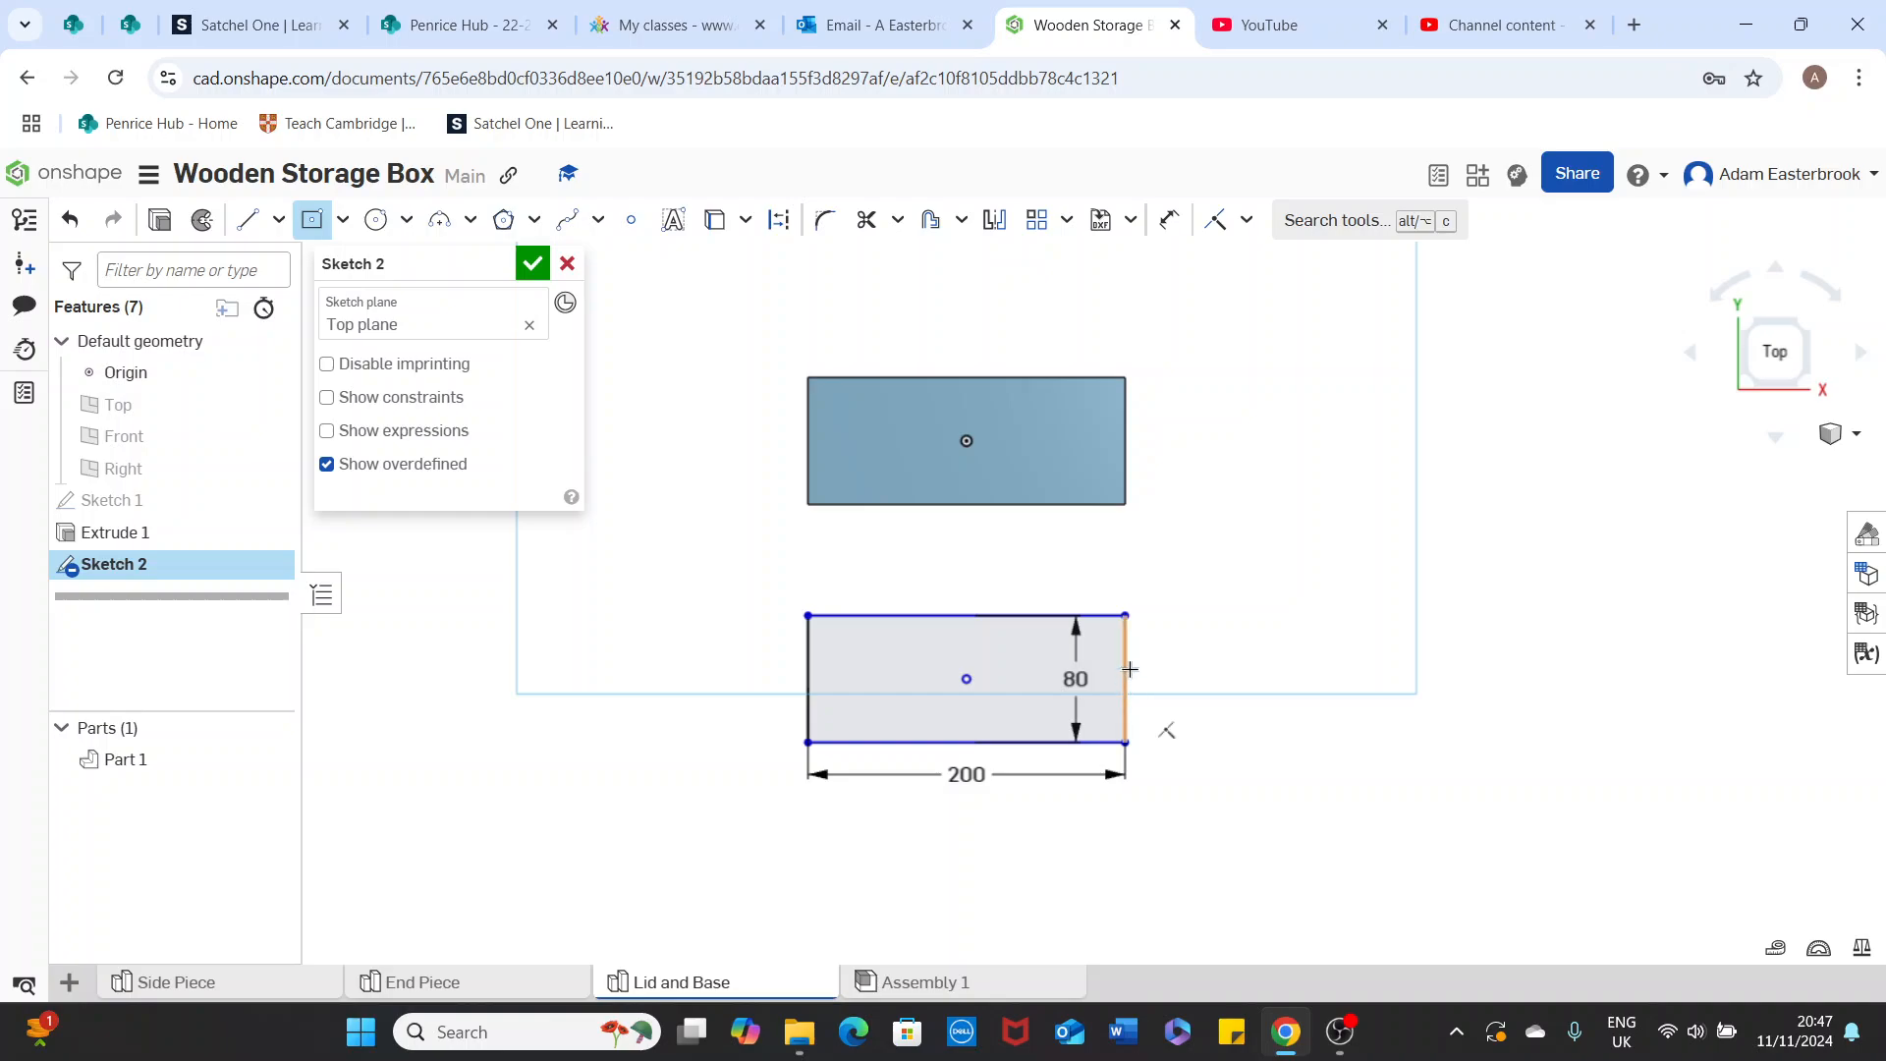
Reposition the 80 mm dimension label just outside the rectangle's right edge and finish the sketch
{"action": "left_click", "coordinate": [1172, 225]}
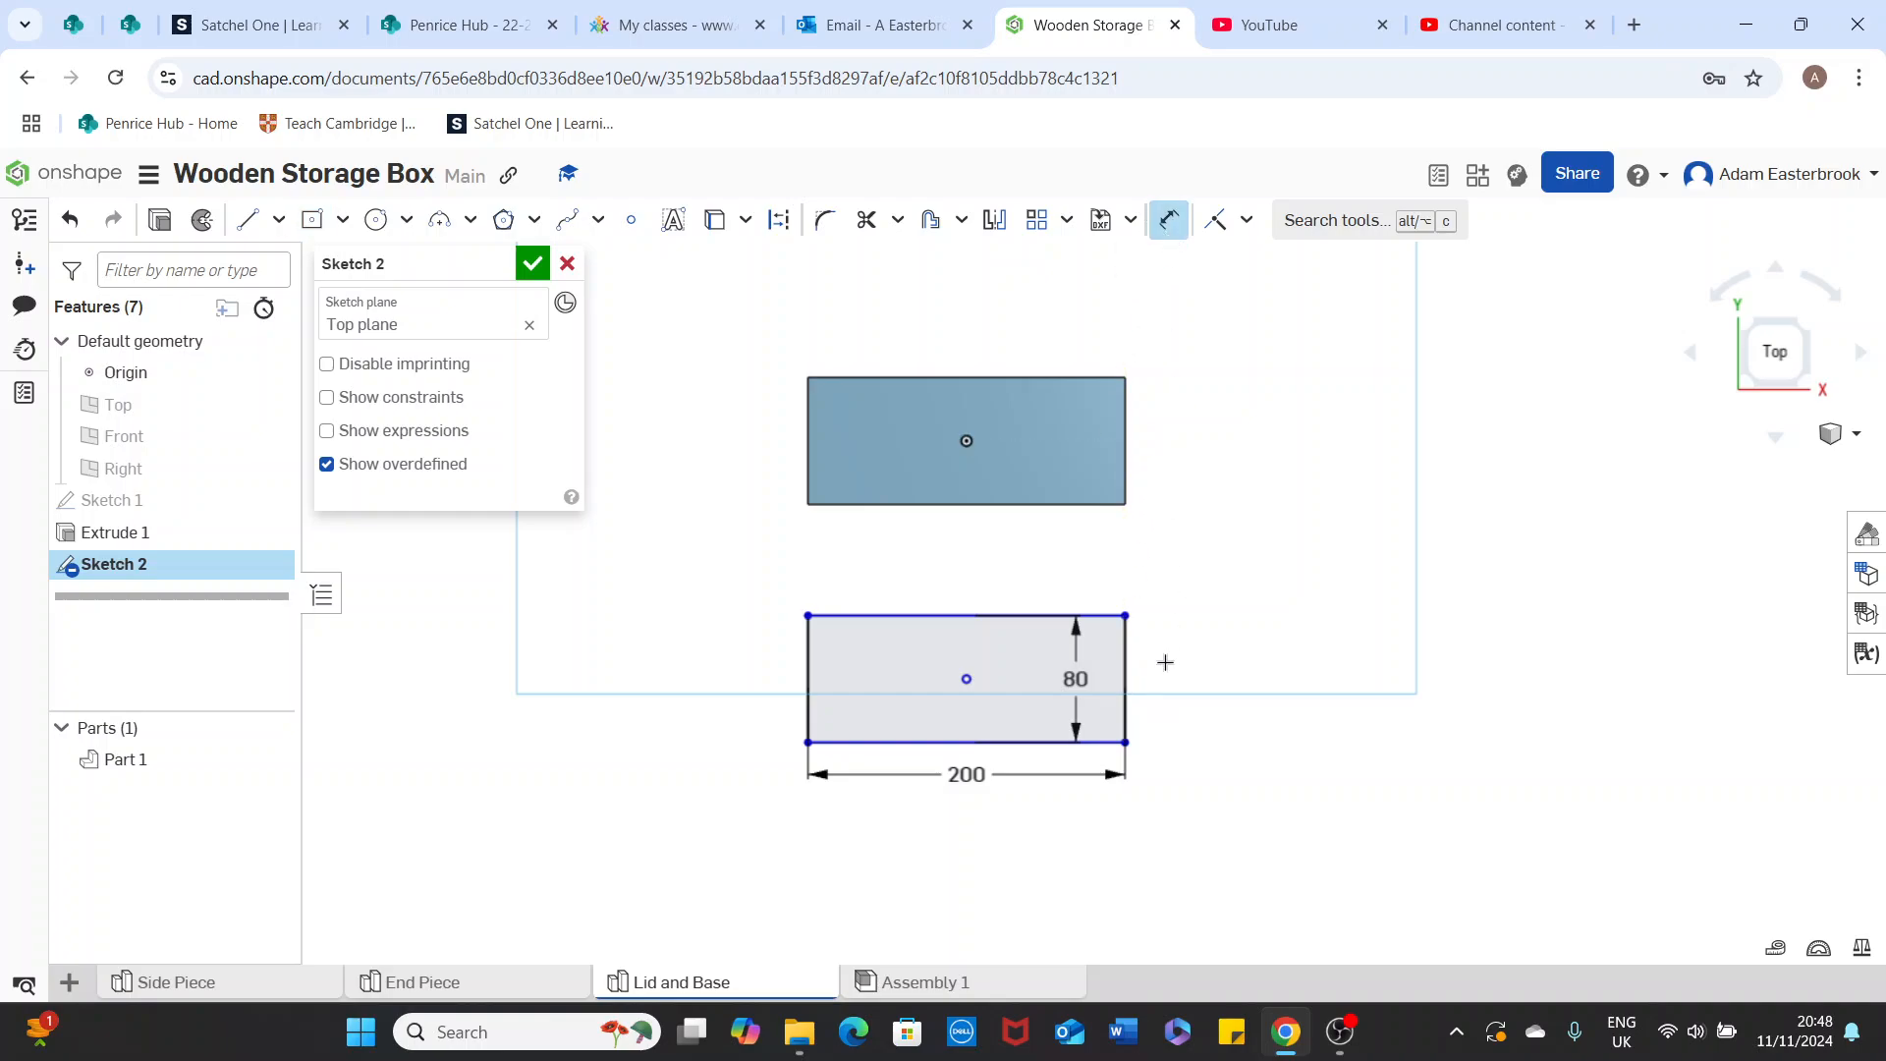
{"action": "left_click_drag", "start_coordinate": [1075, 678], "coordinate": [1166, 687]}
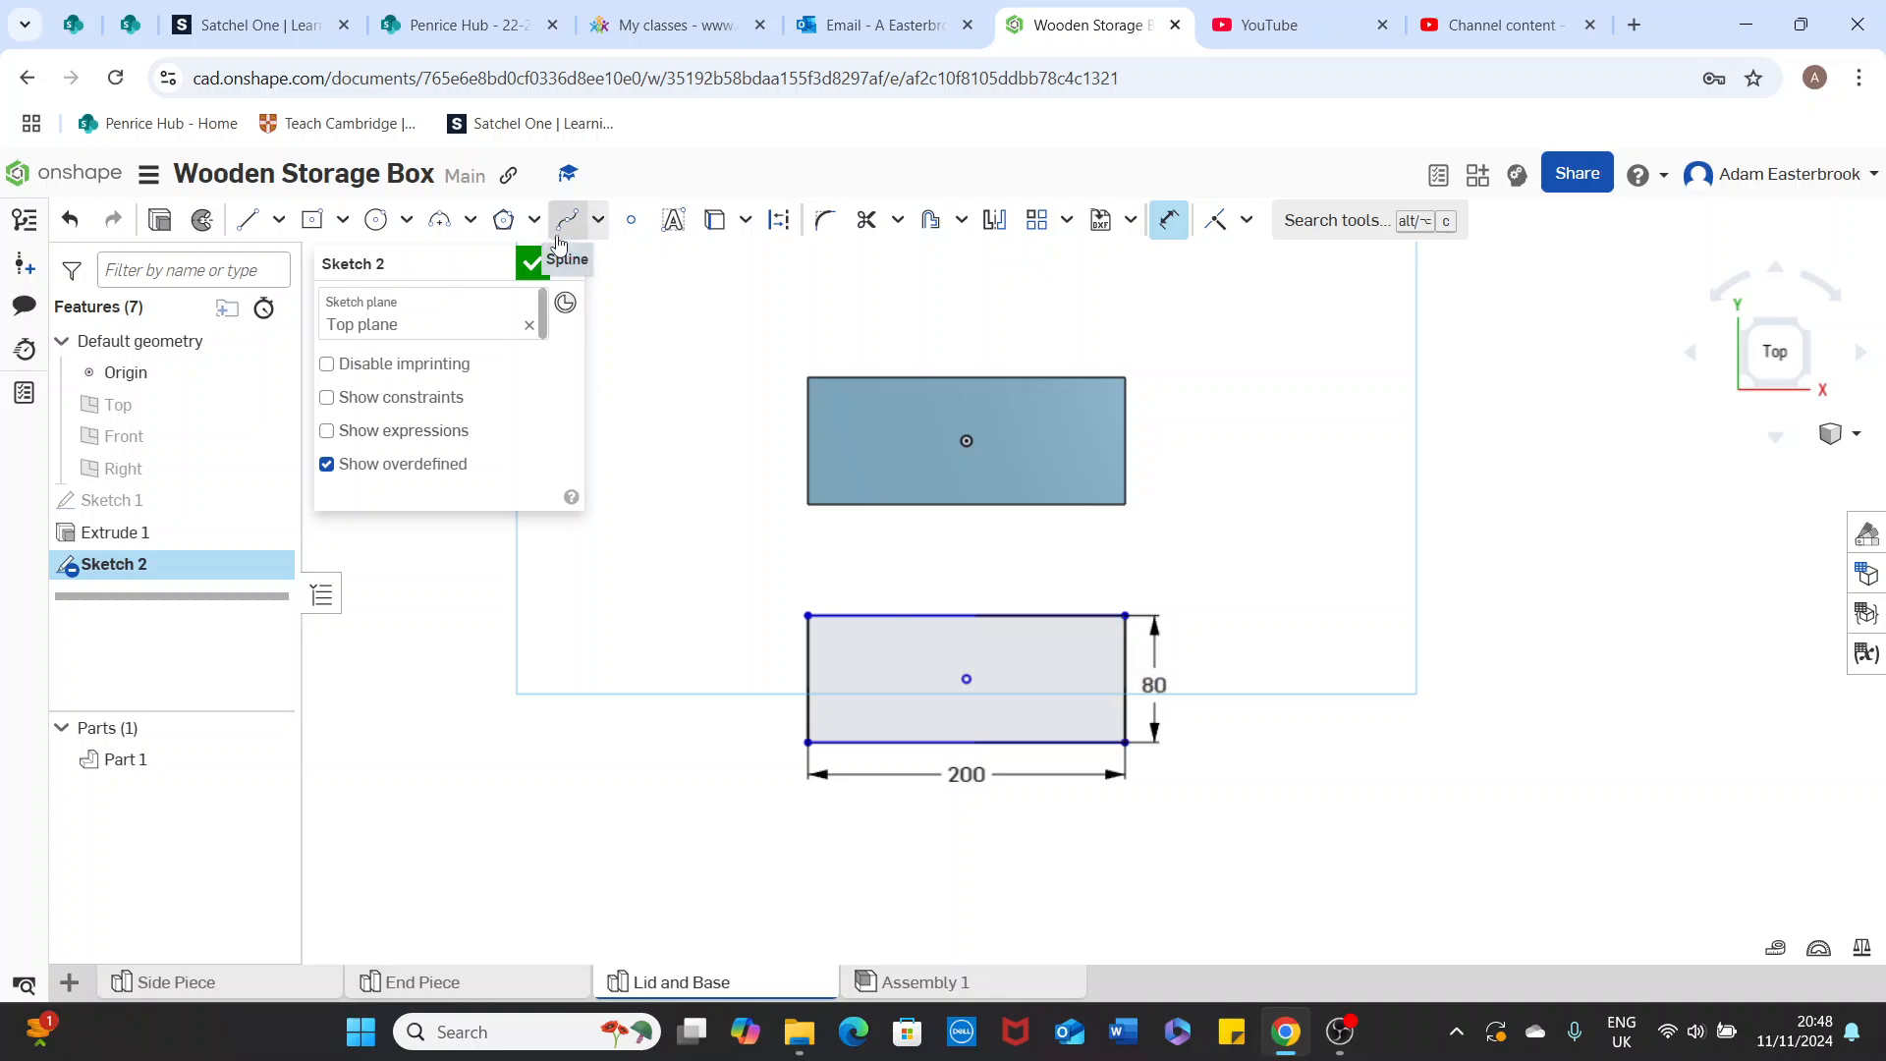
{"action": "left_click", "coordinate": [531, 264]}
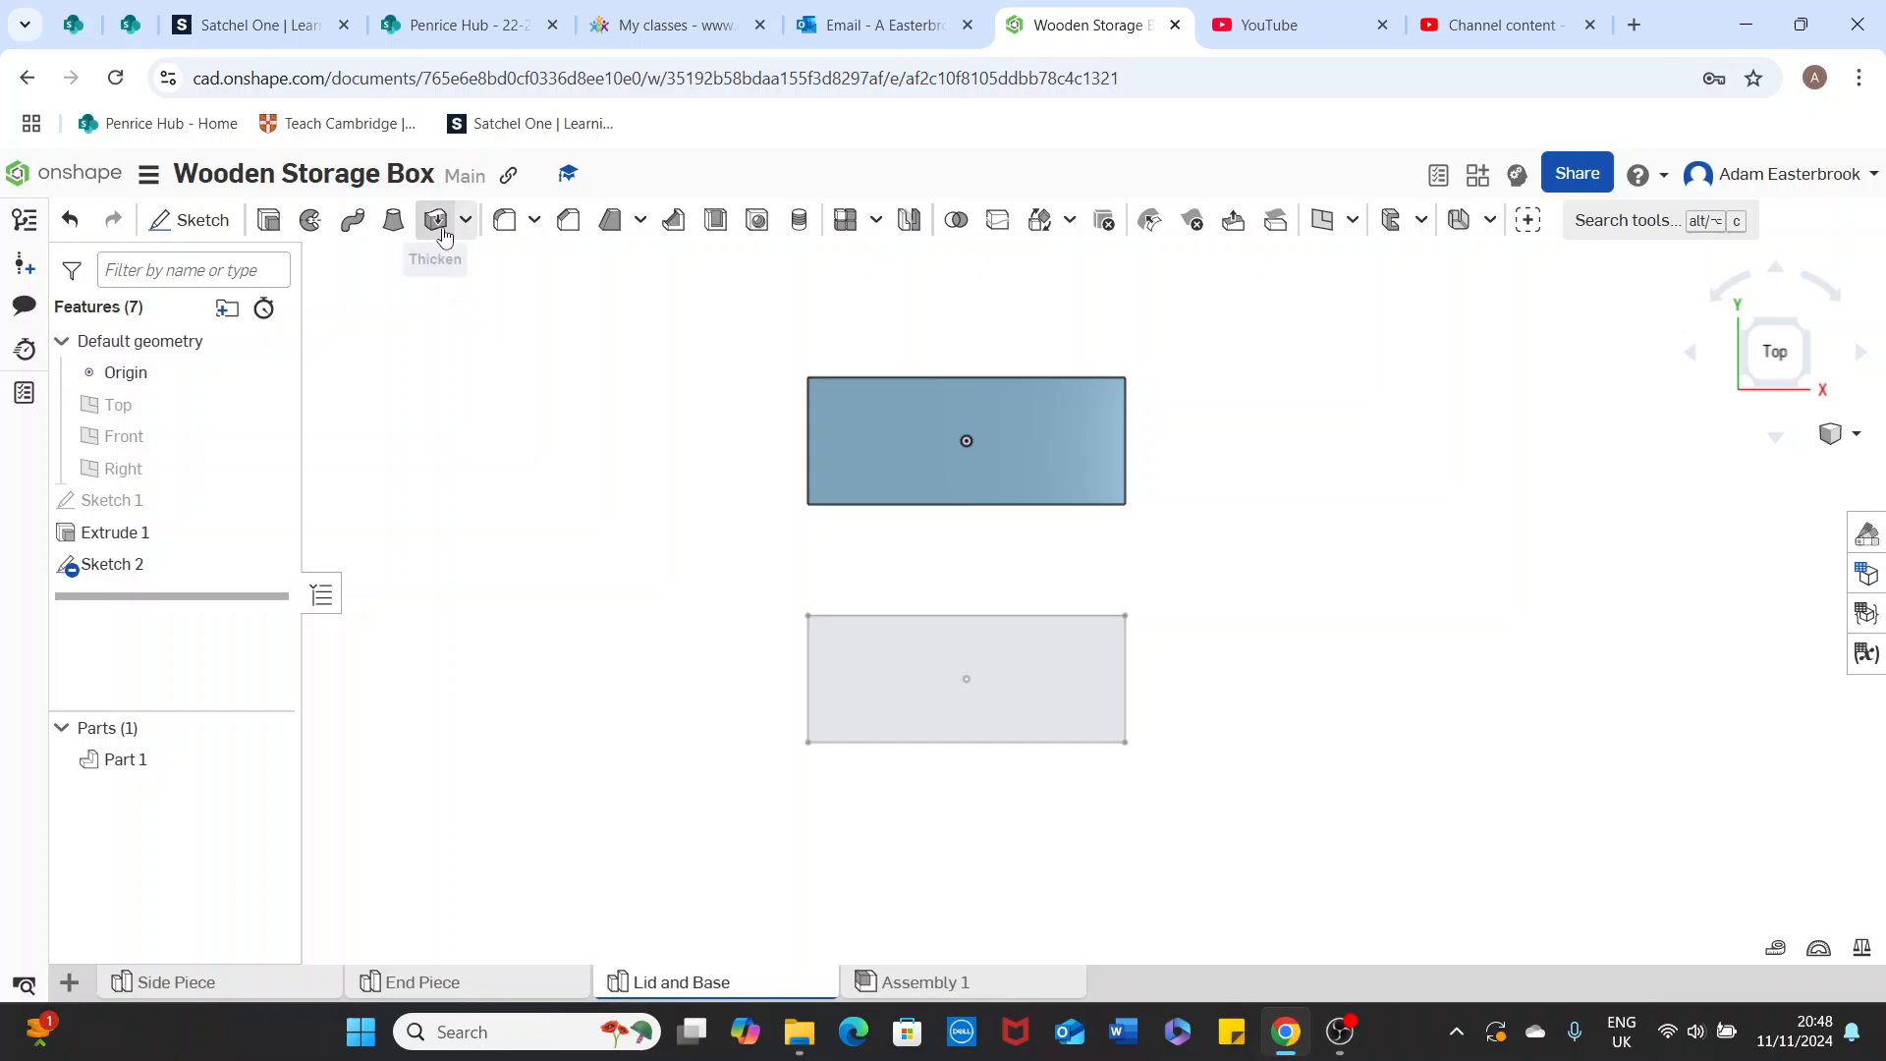
Extrude the second sketch's rectangle as a new solid part with a symmetric depth of 3 mm
{"action": "left_click", "coordinate": [269, 222]}
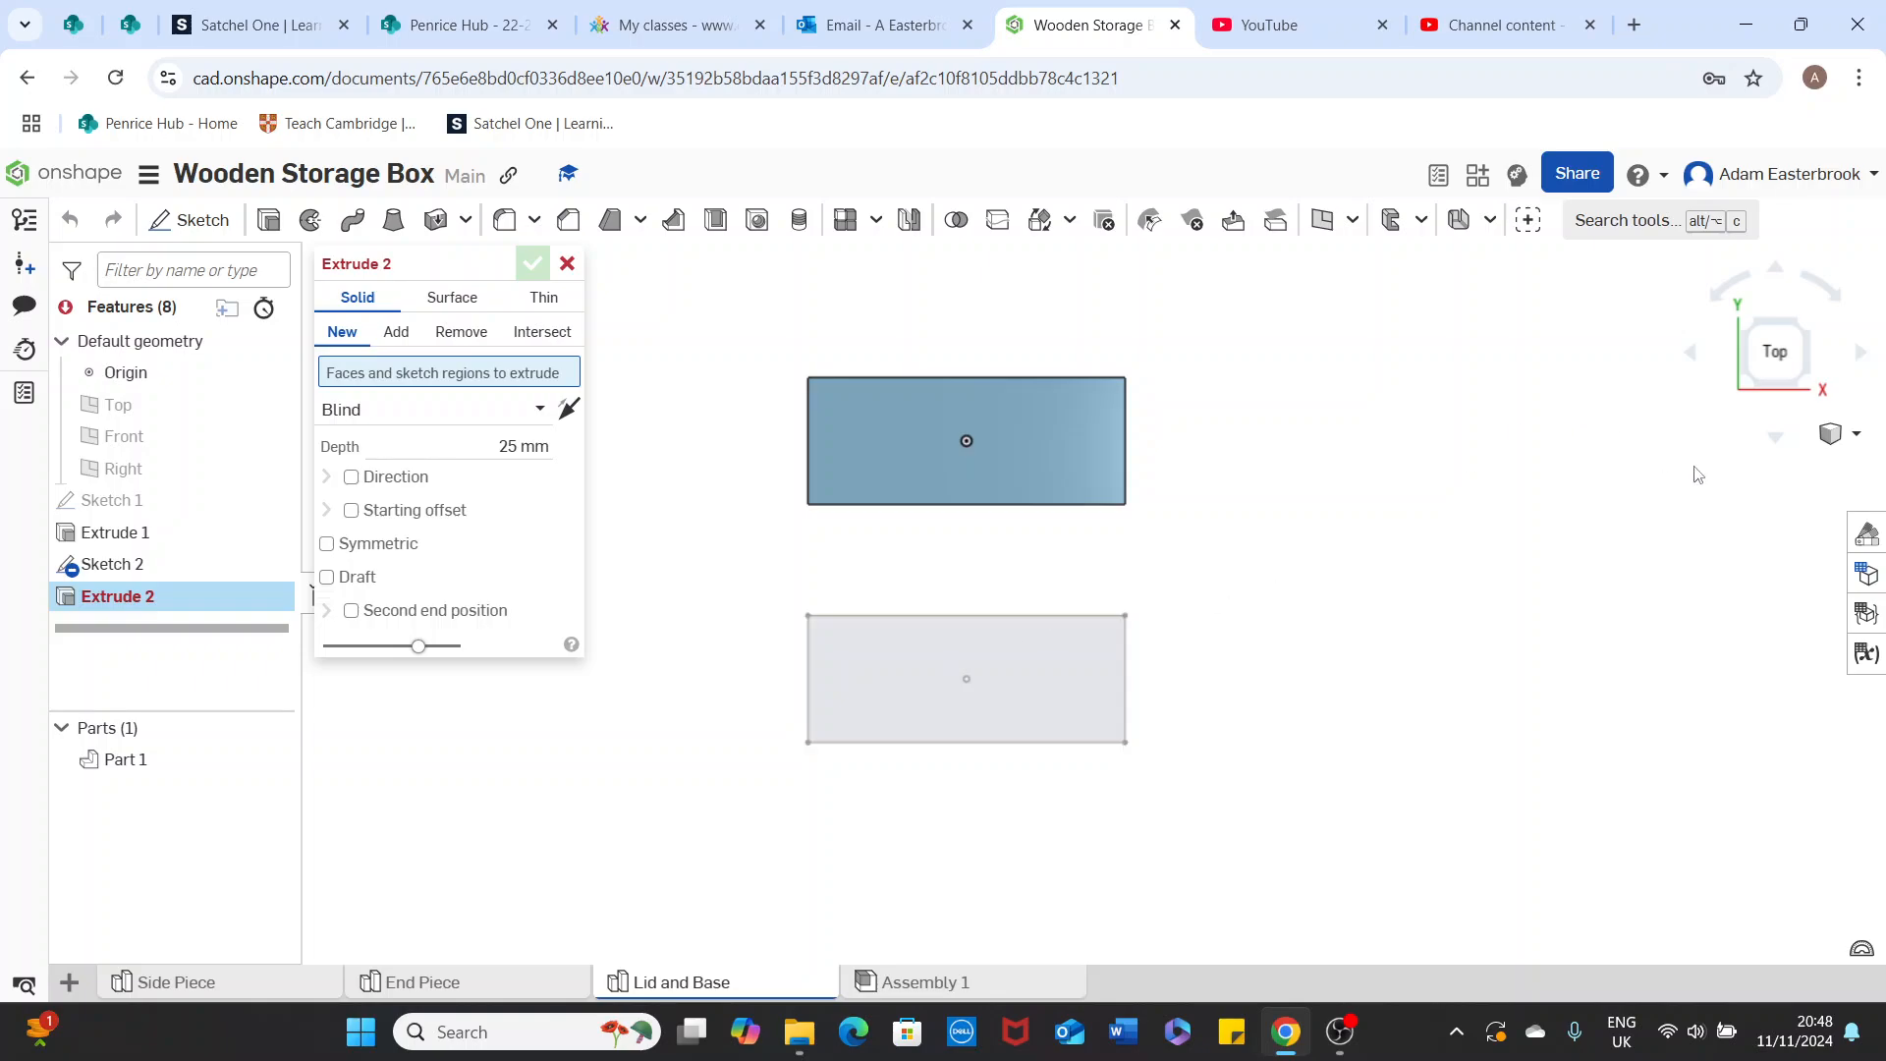
{"action": "left_click", "coordinate": [1839, 441]}
{"action": "left_click", "coordinate": [1783, 467]}
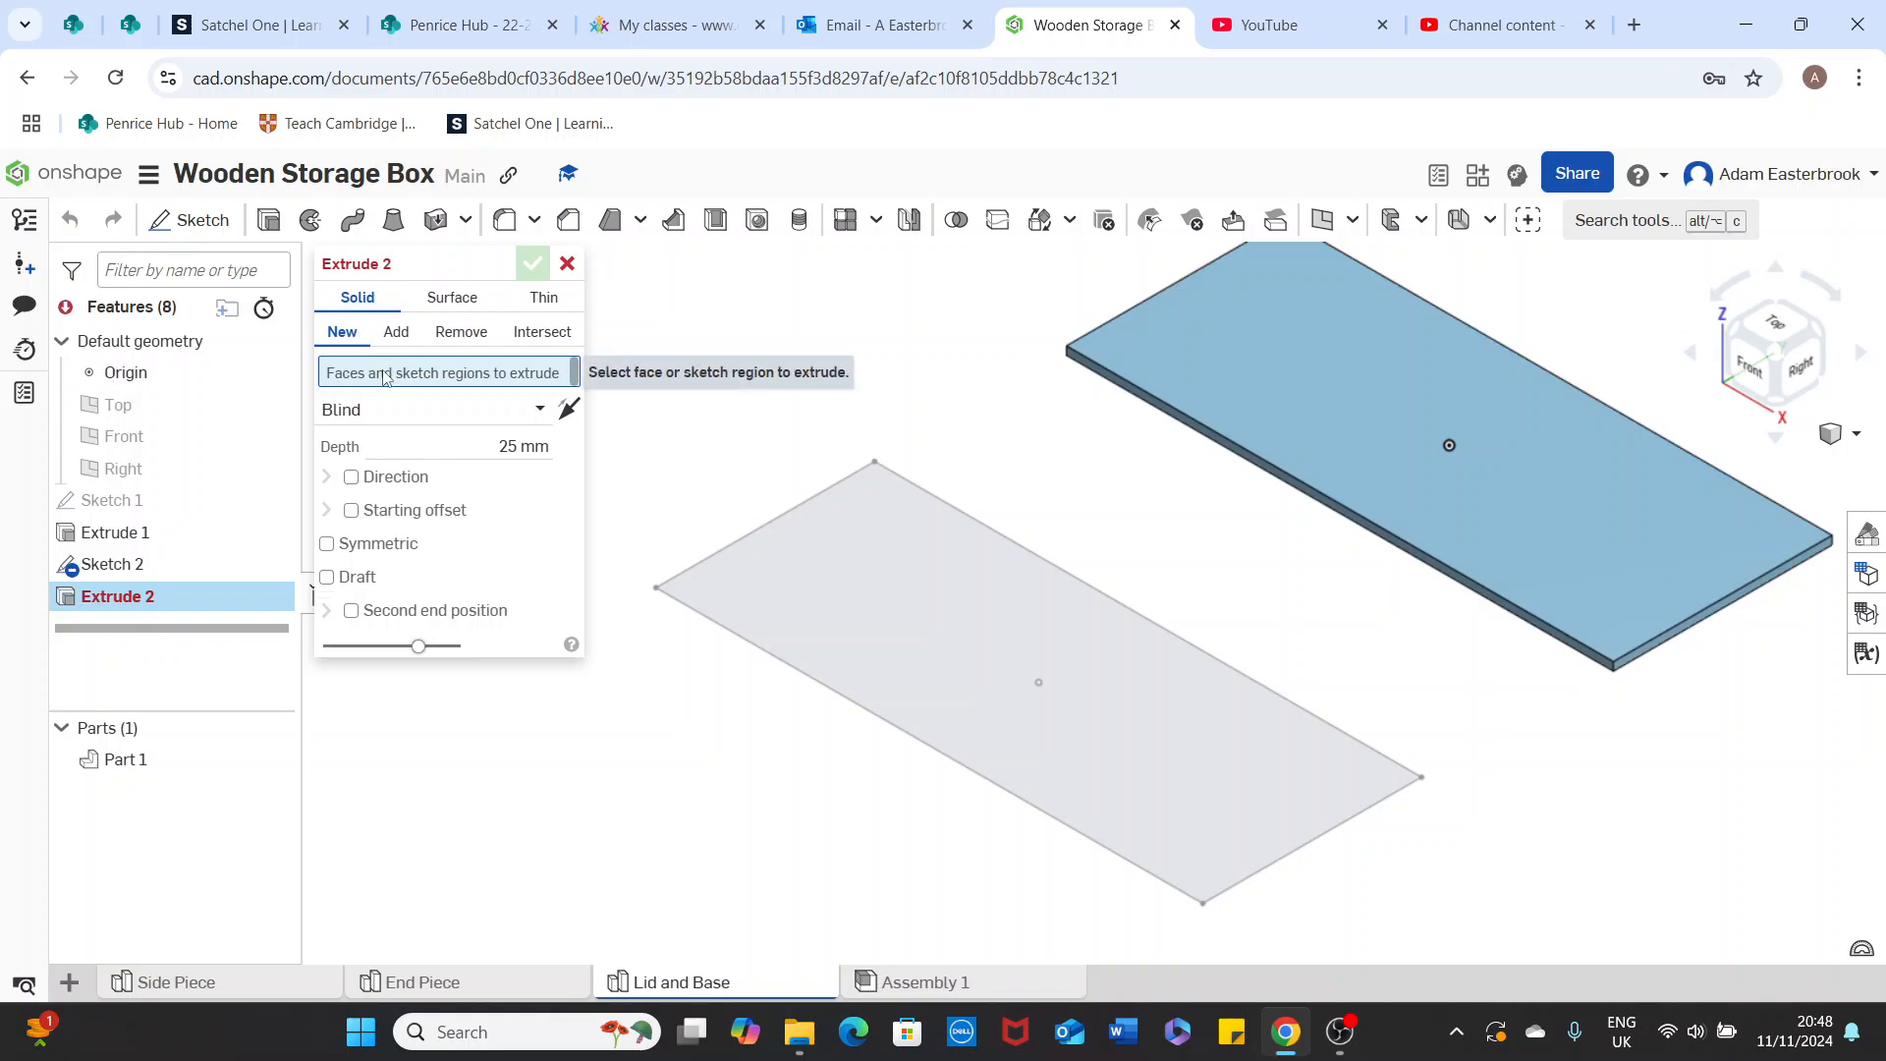
{"action": "left_click", "coordinate": [792, 557]}
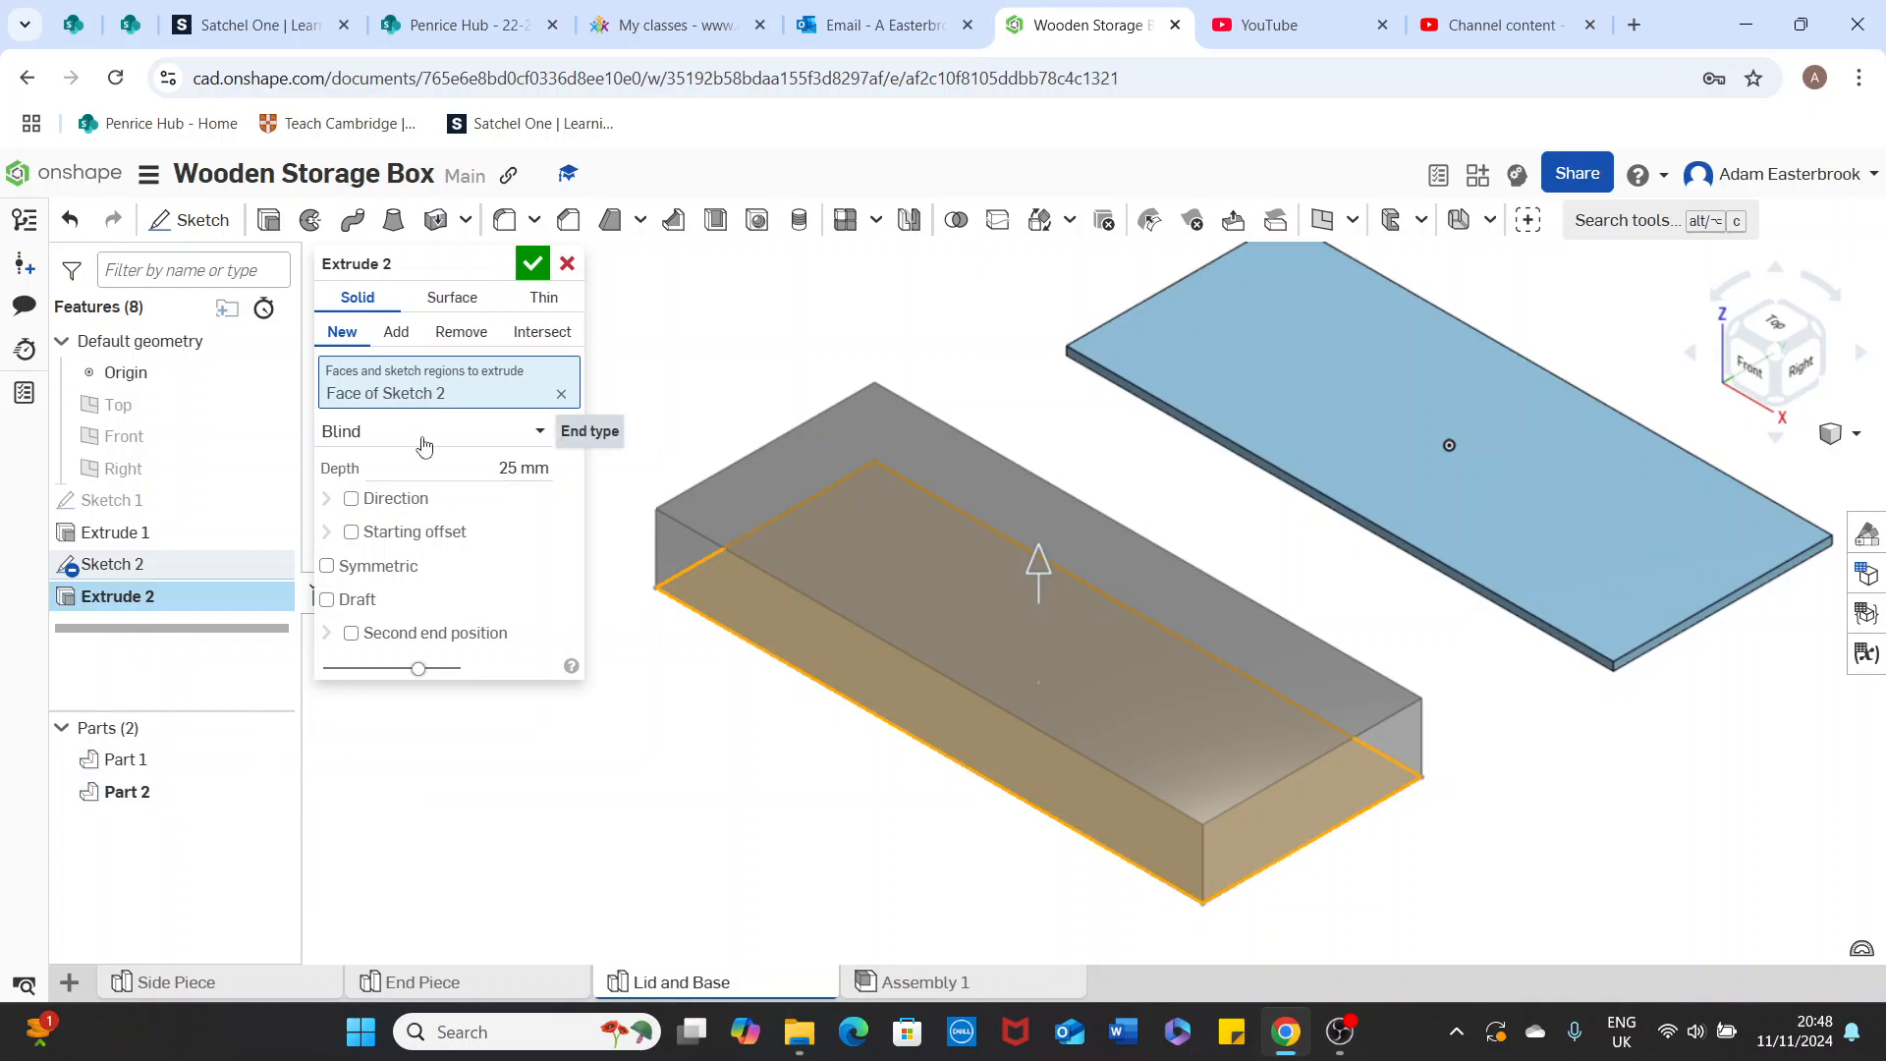
{"action": "left_click", "coordinate": [510, 466]}
{"action": "type", "text": "3 "}
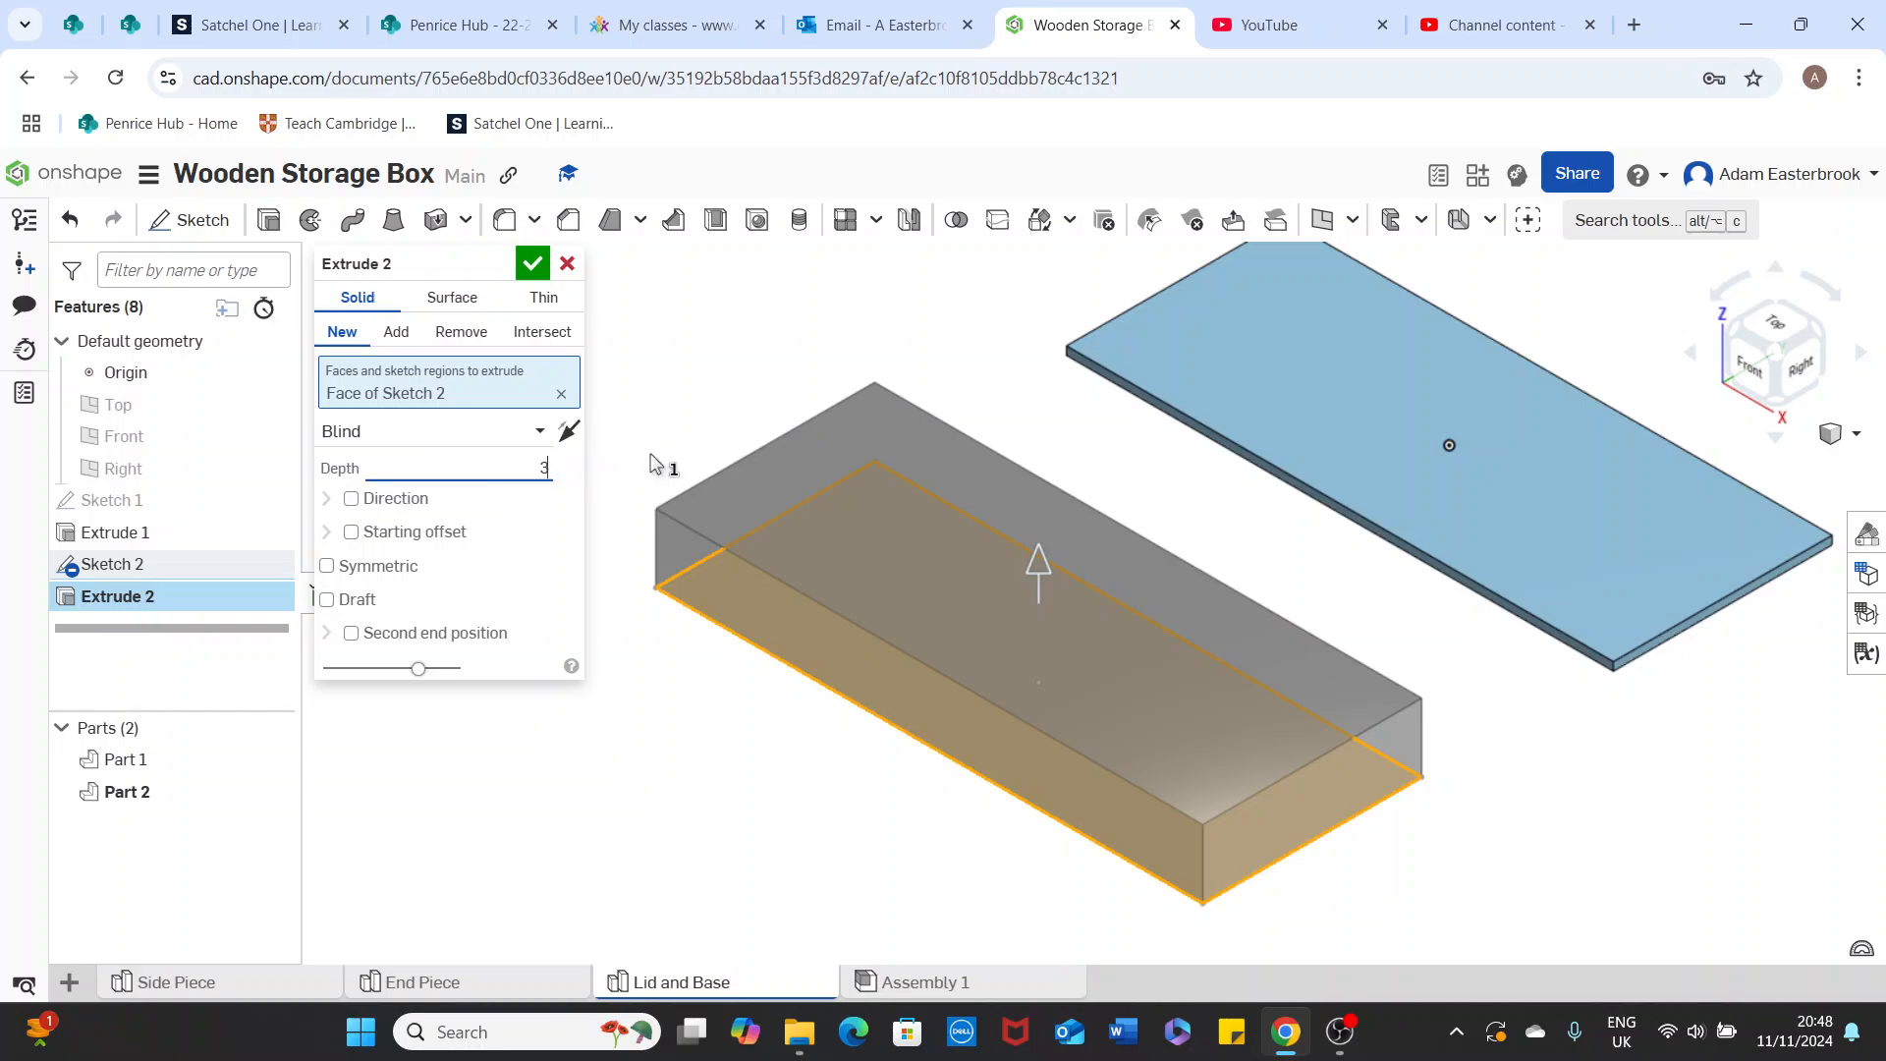
{"action": "type", "text": "mm"}
{"action": "key", "text": "Tab"}
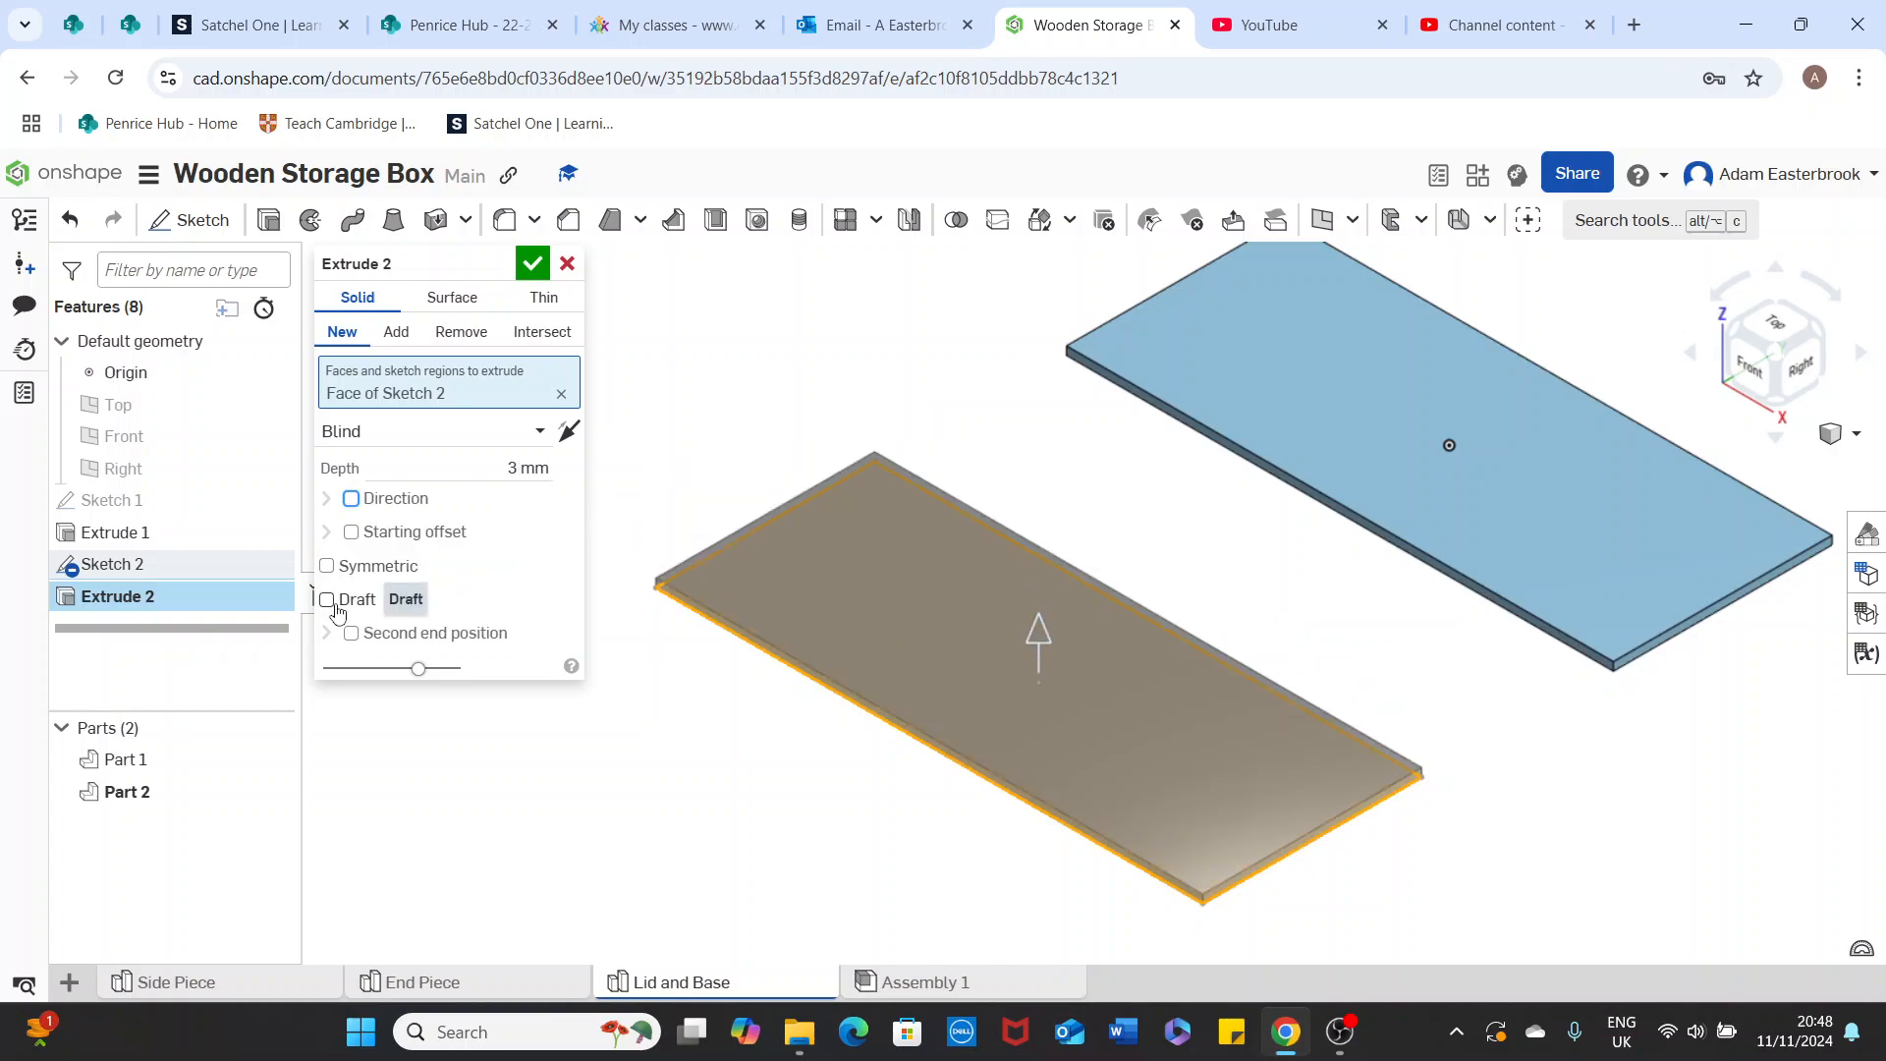
{"action": "left_click", "coordinate": [328, 568]}
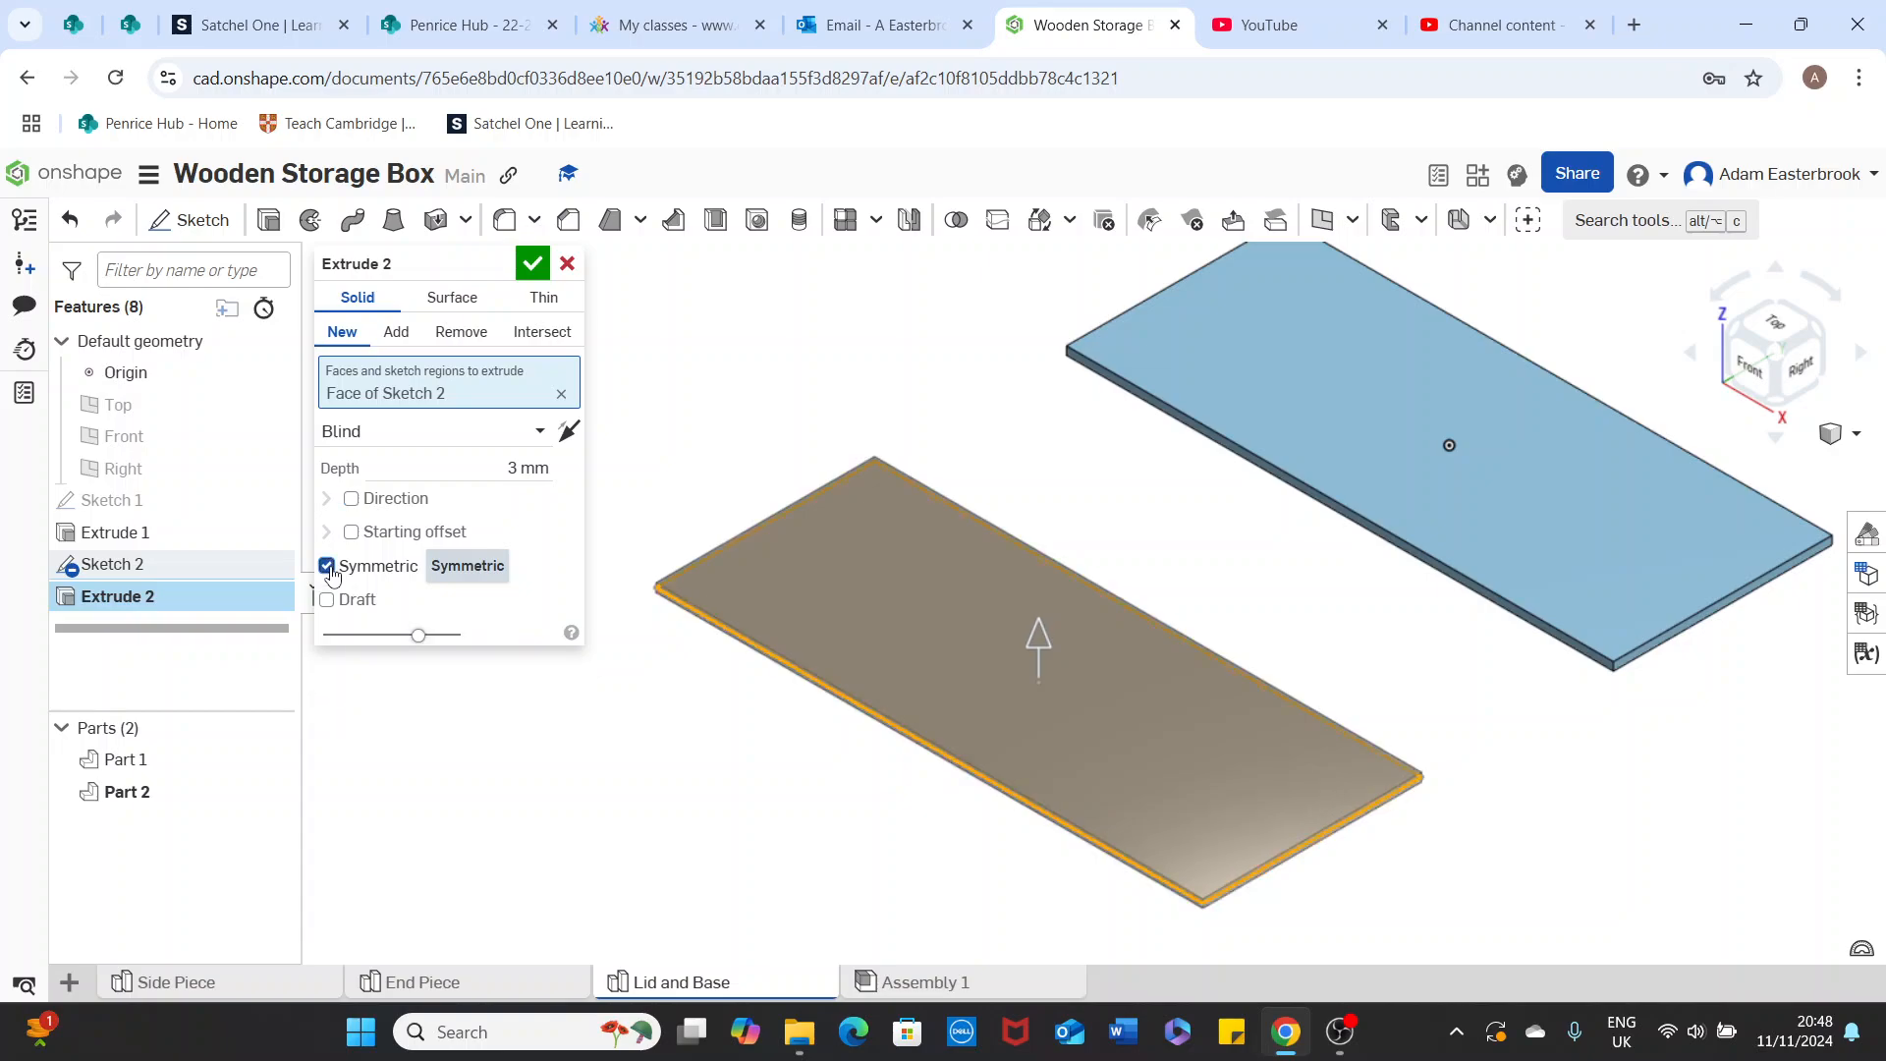
{"action": "left_click", "coordinate": [531, 263]}
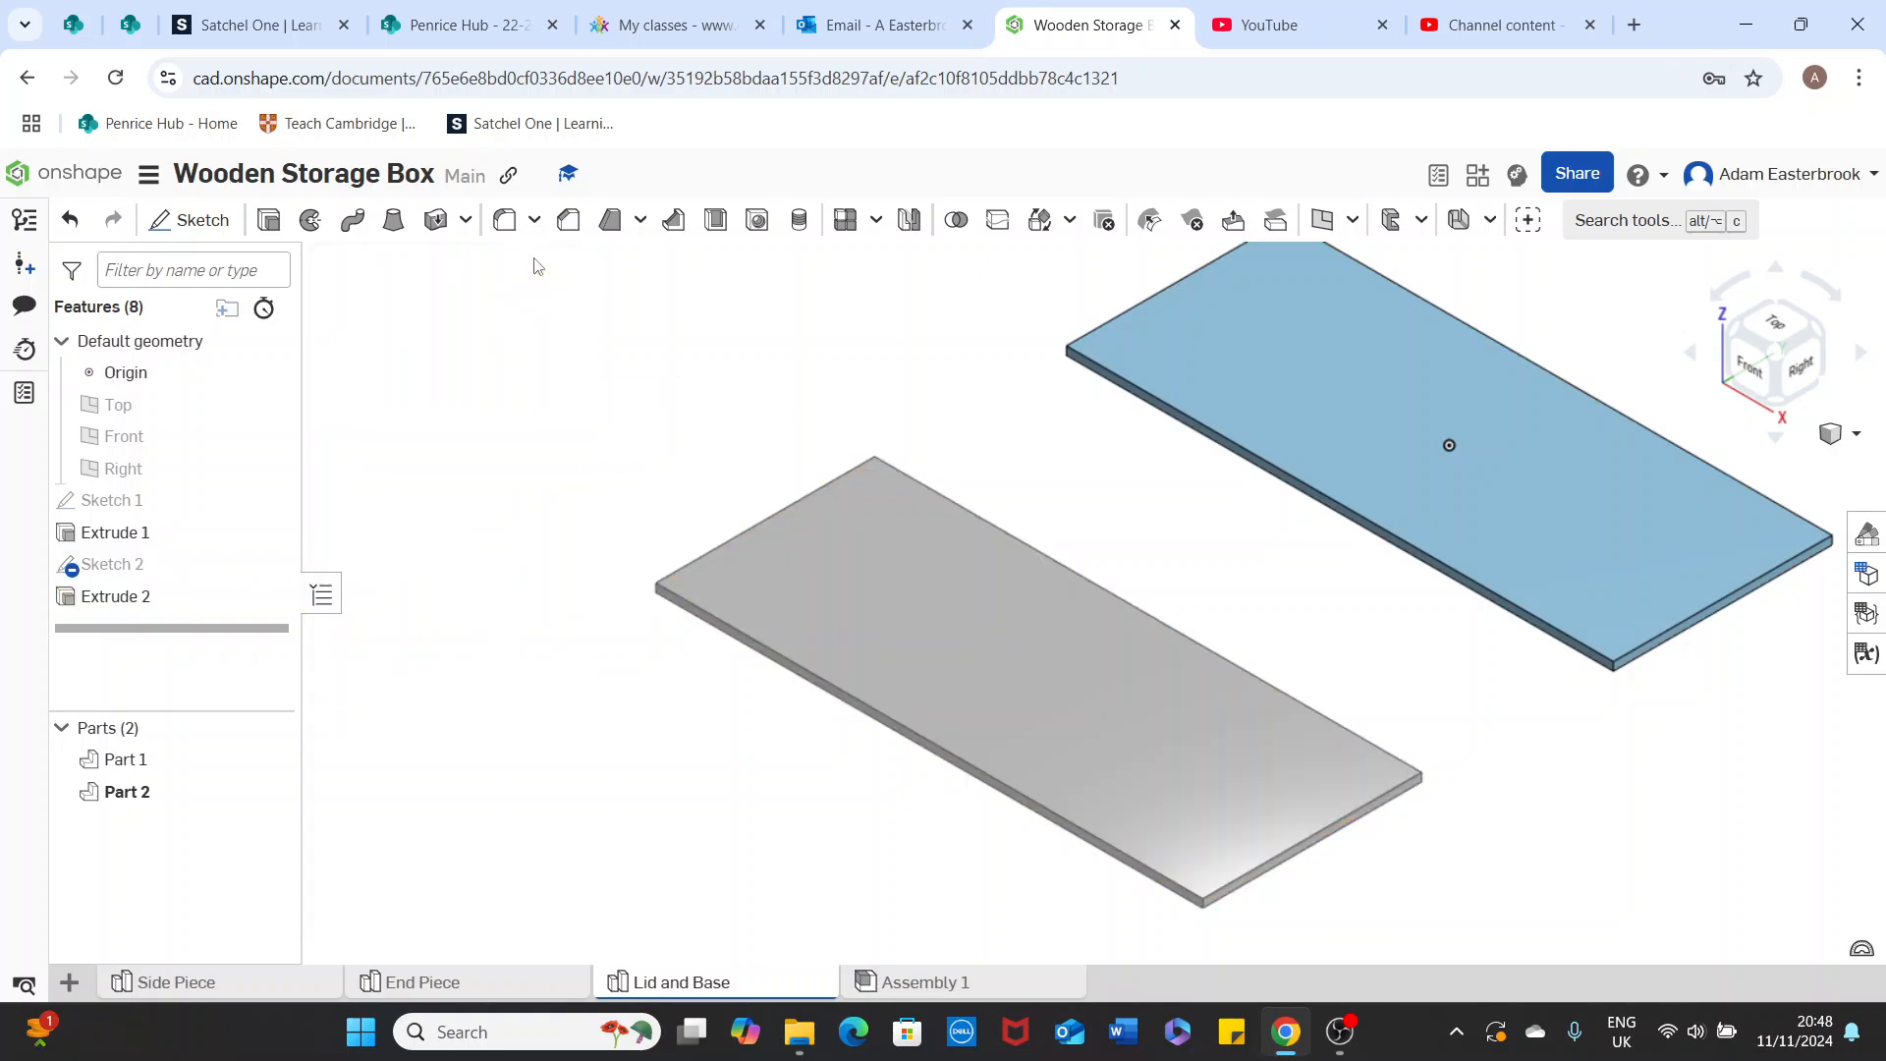
Change the appearance of Part 1 to the wood-like orange palette colour E9A554
{"action": "scroll", "coordinate": [907, 432], "scroll_direction": "down", "scroll_amount": 1}
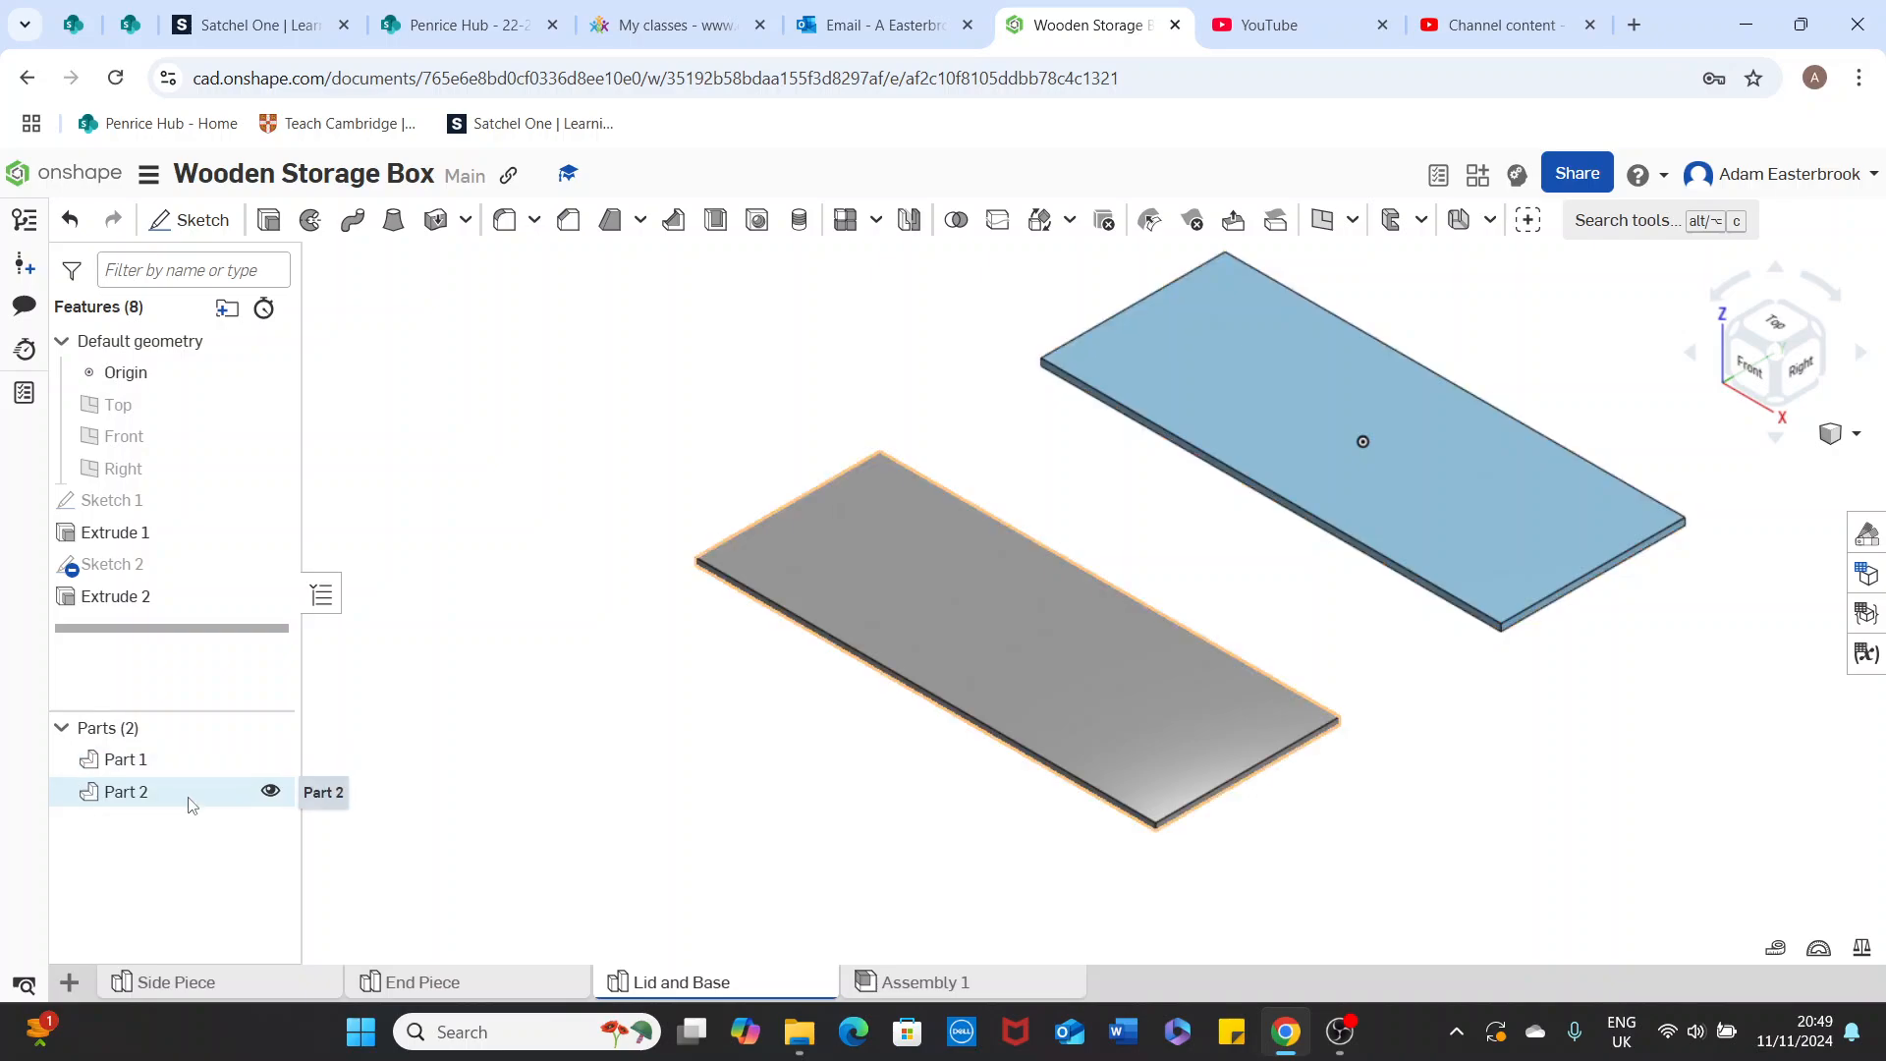
{"action": "right_click", "coordinate": [165, 766]}
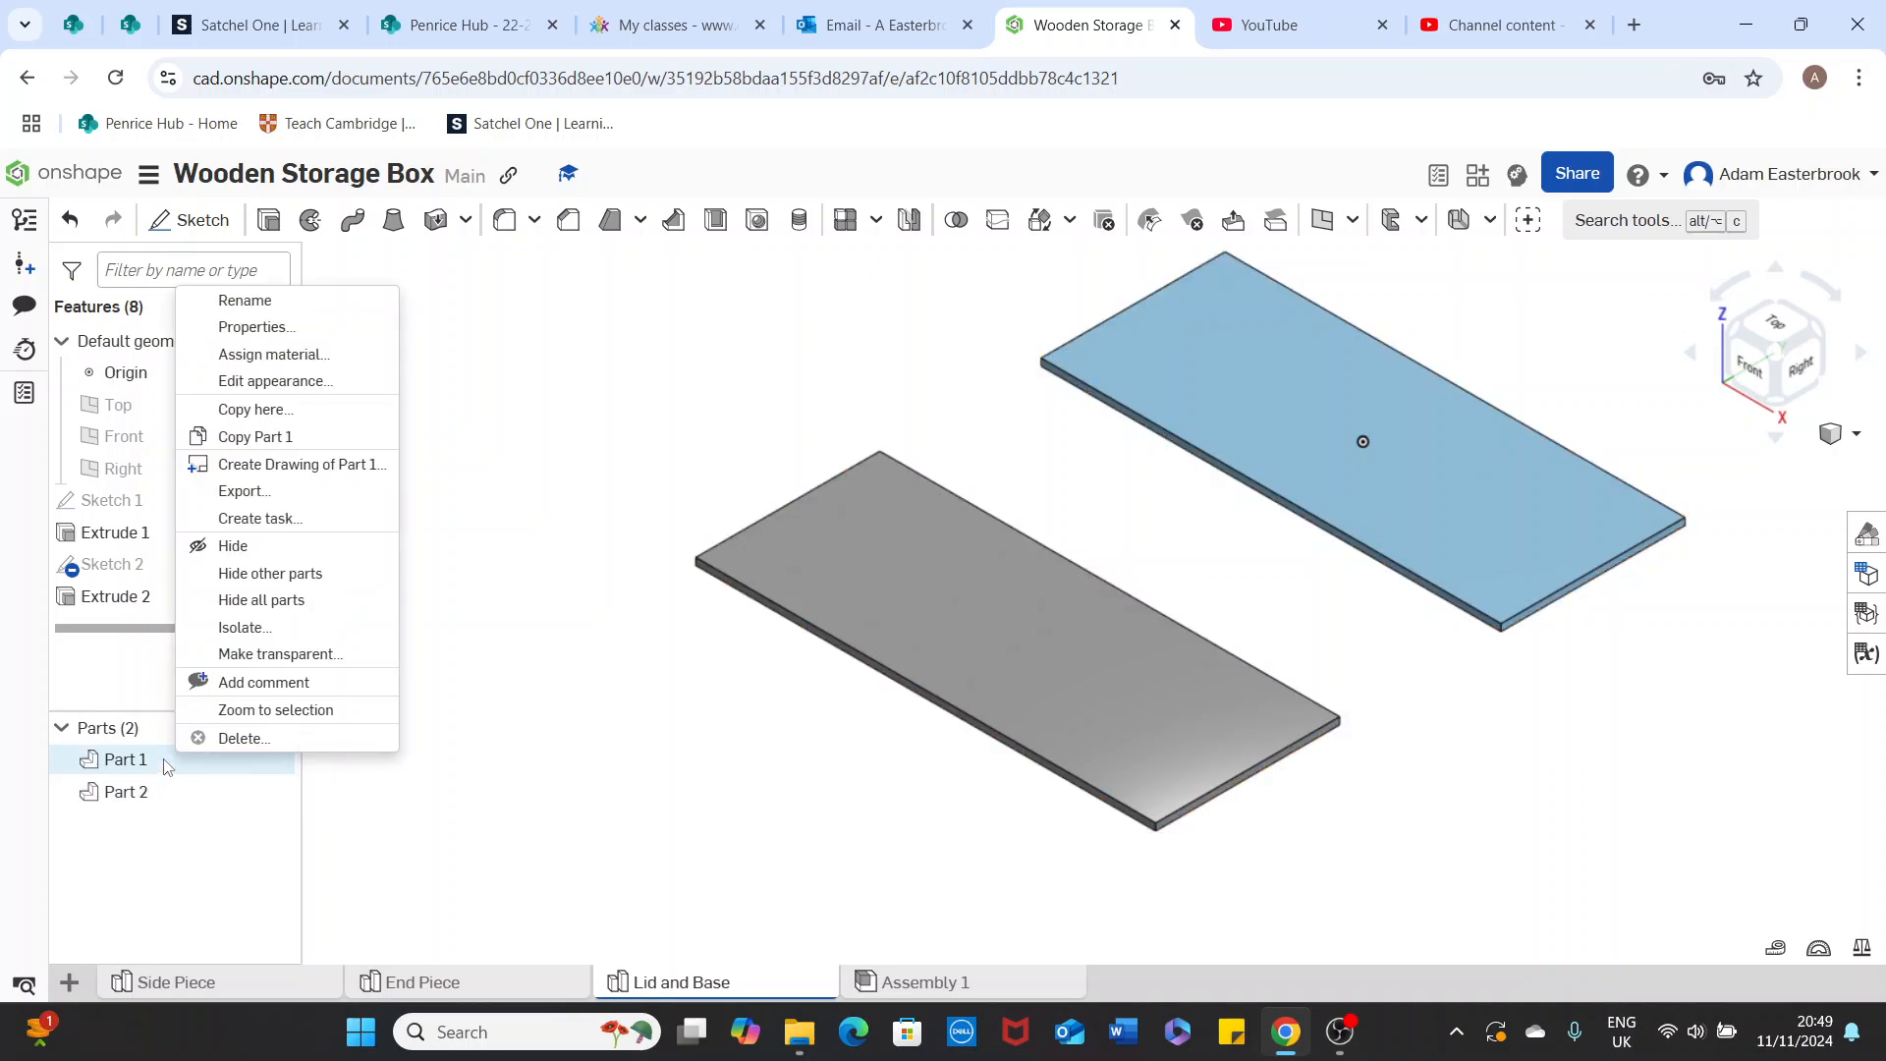
{"action": "left_click", "coordinate": [288, 387]}
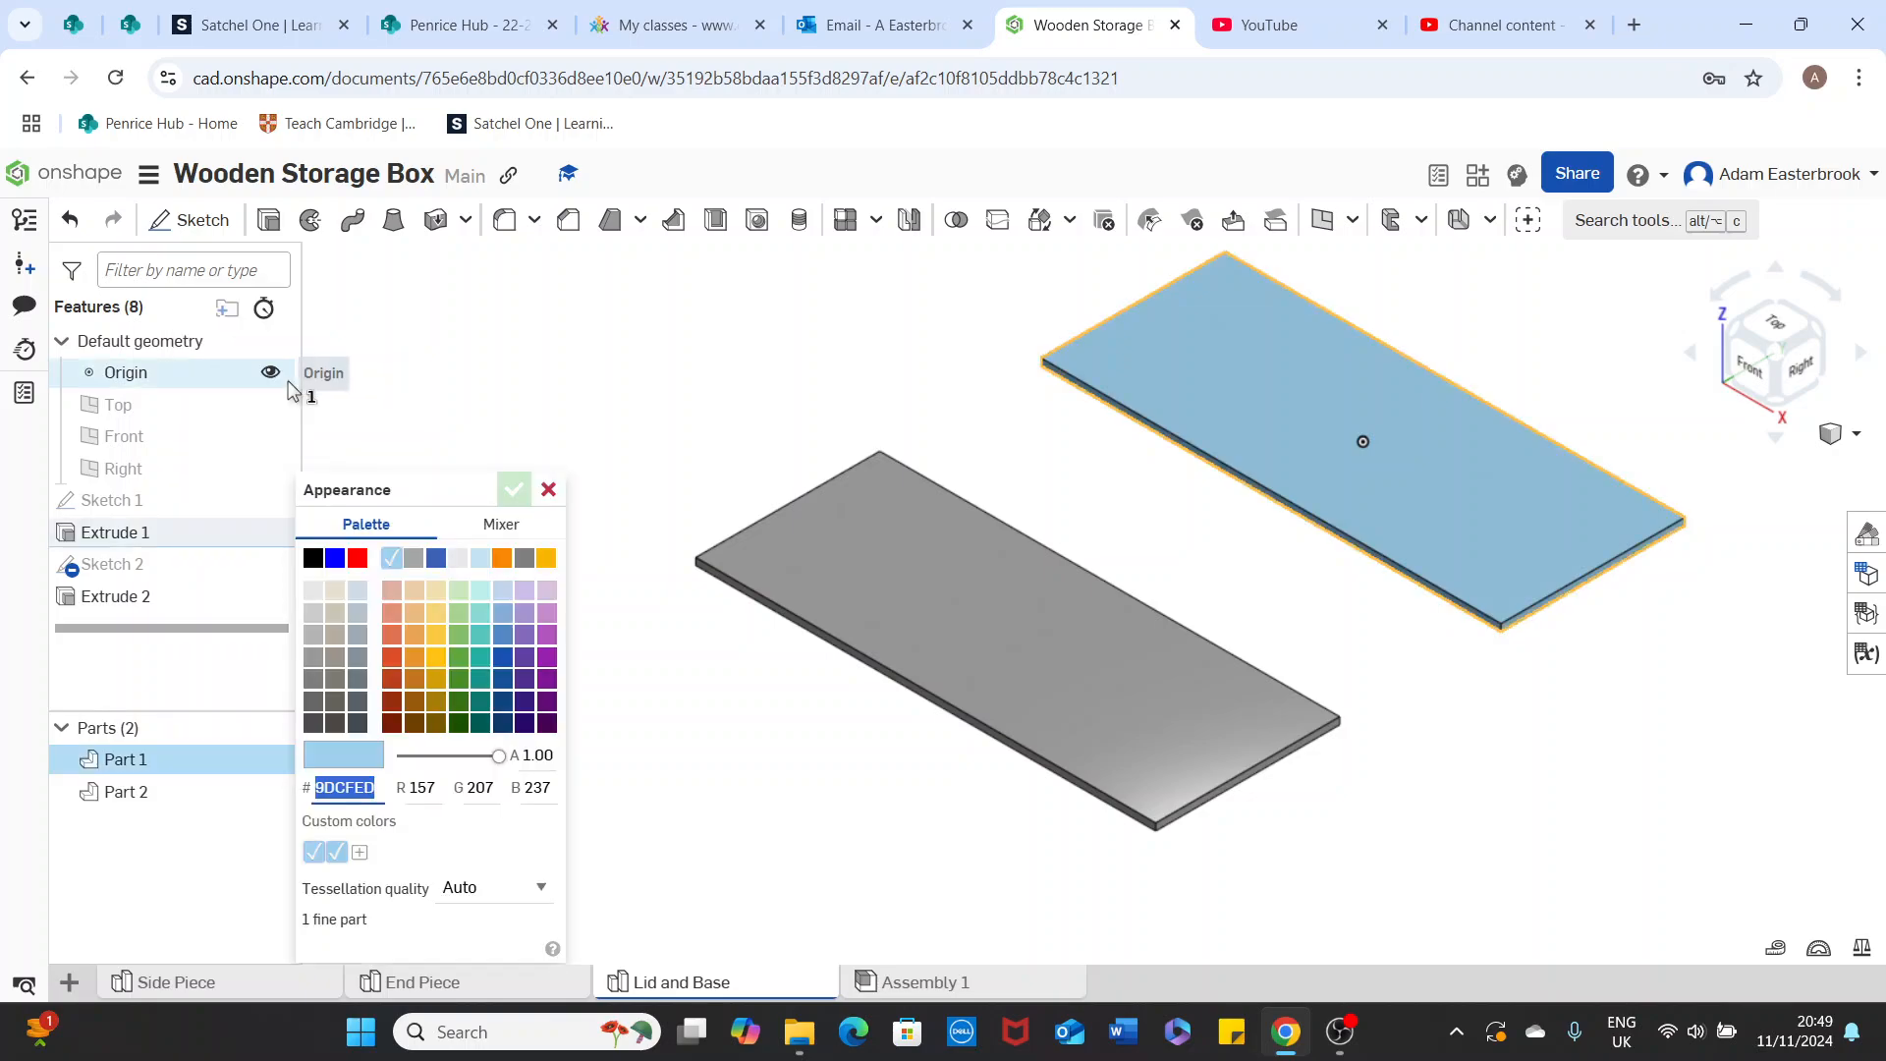
{"action": "left_click", "coordinate": [414, 589]}
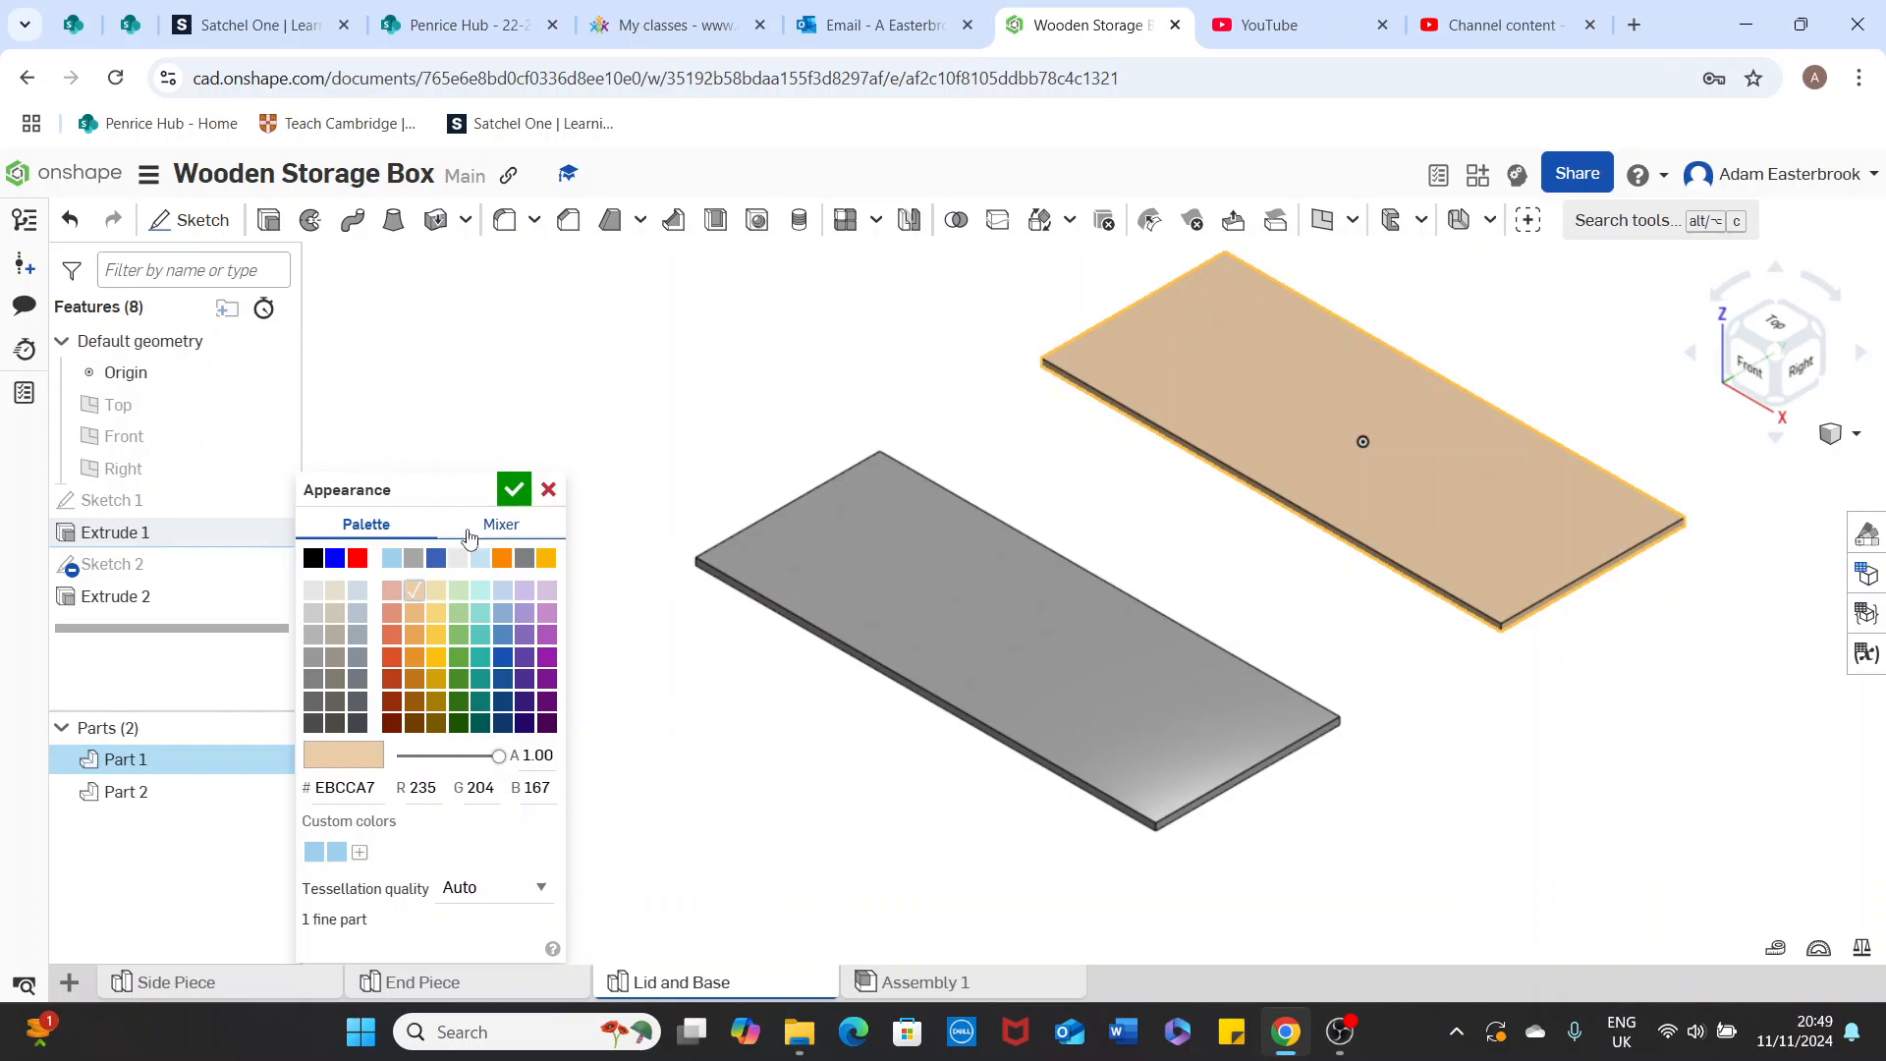
{"action": "left_click", "coordinate": [435, 657]}
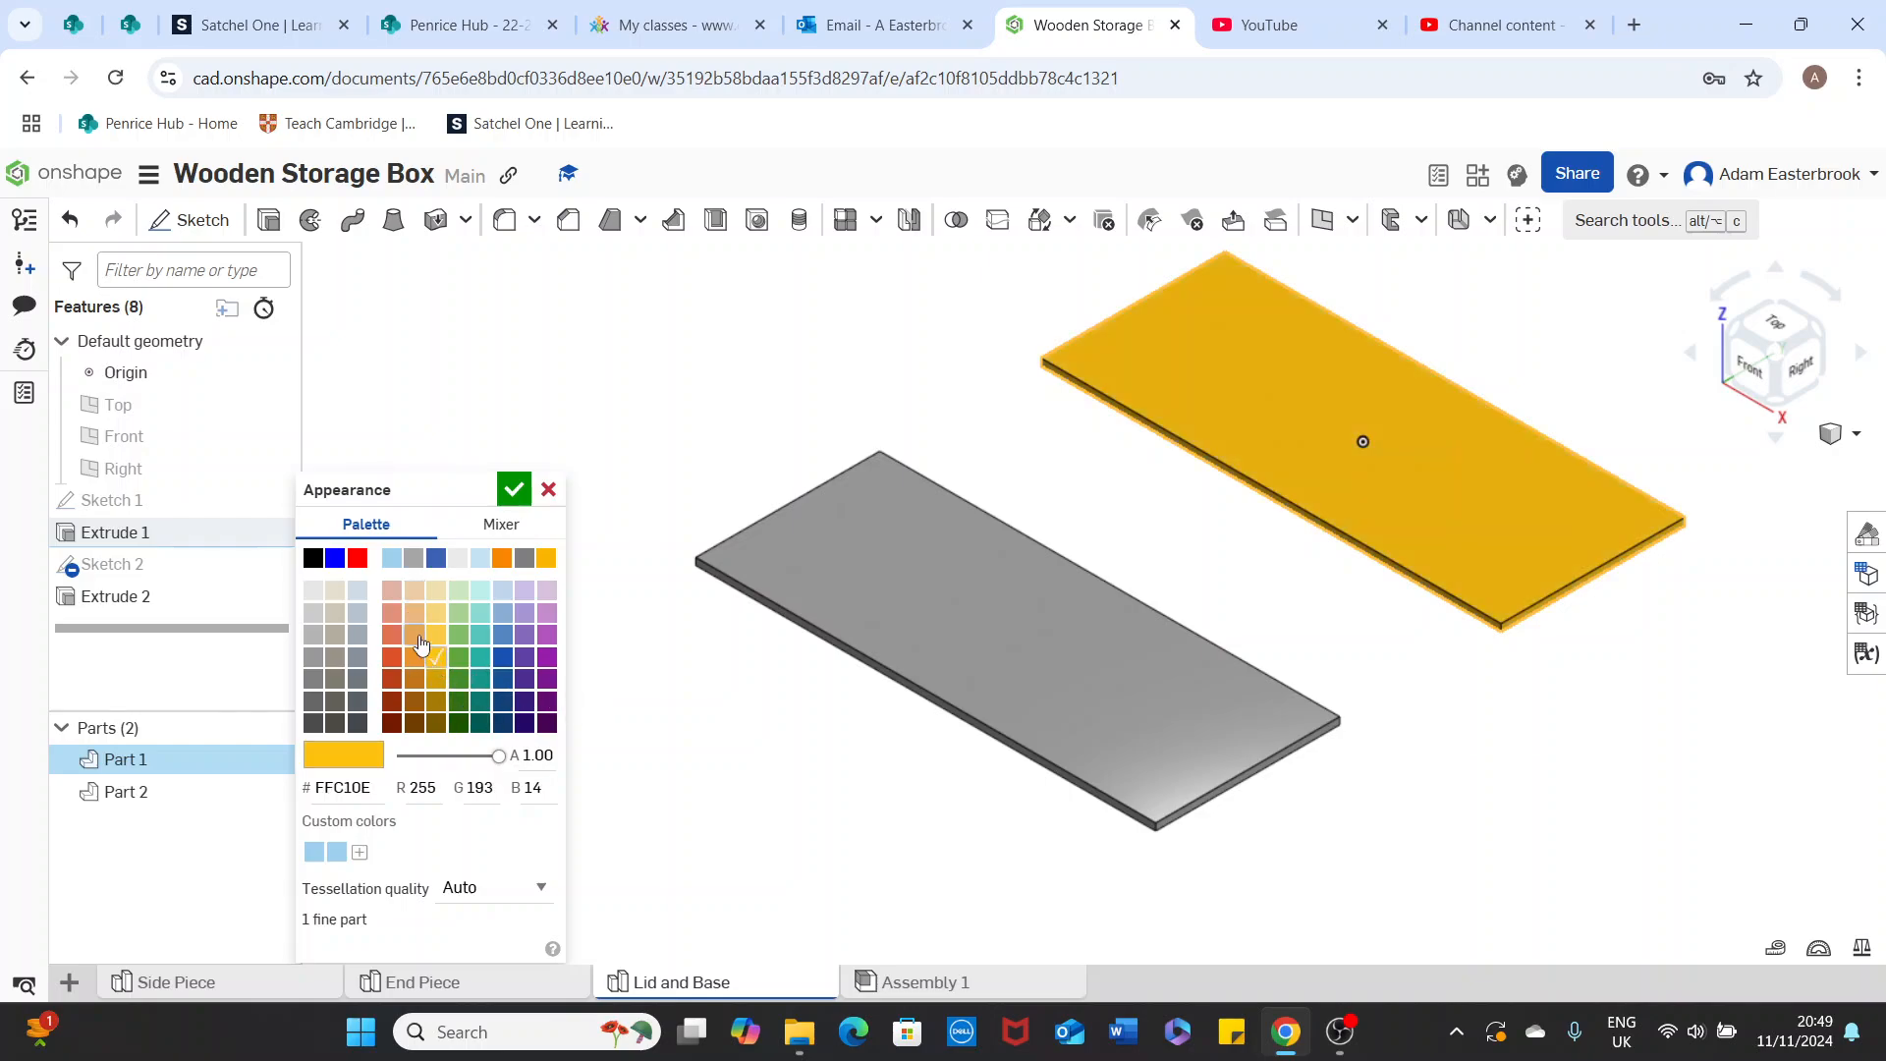
{"action": "left_click", "coordinate": [414, 635]}
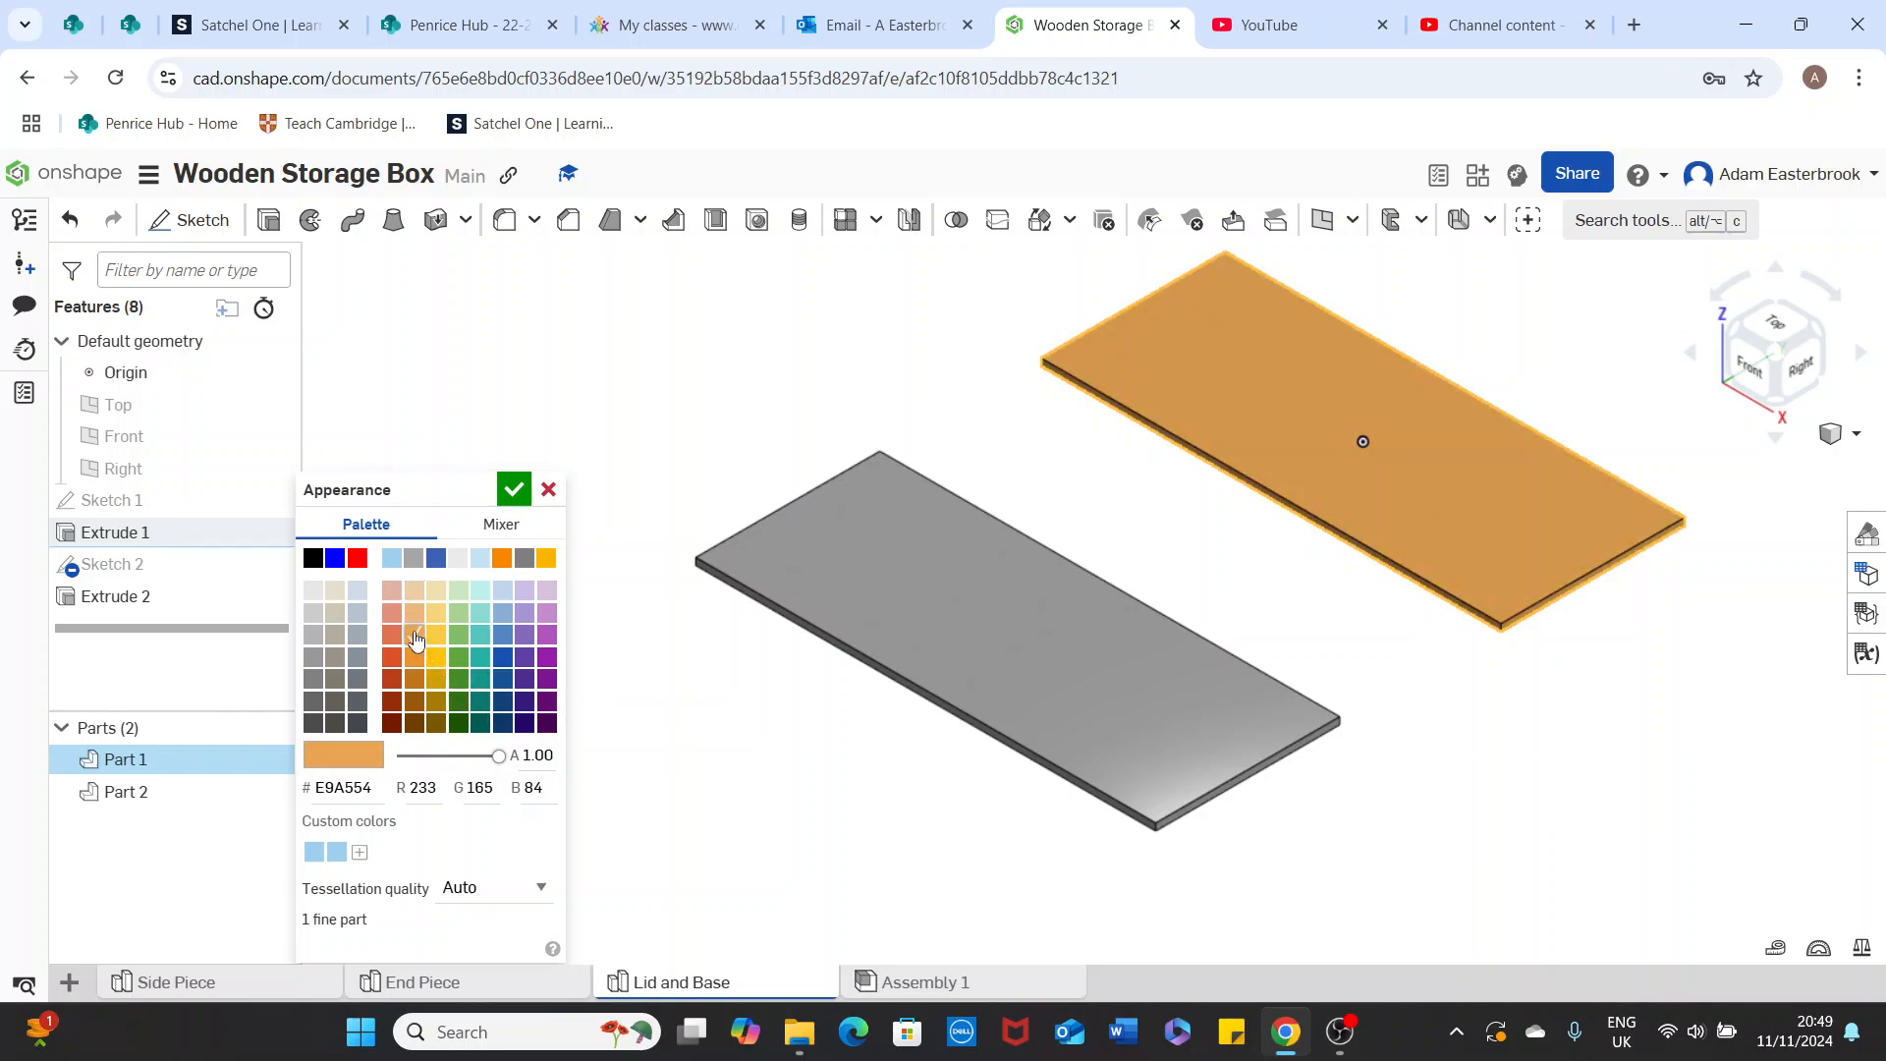
{"action": "left_click", "coordinate": [512, 489]}
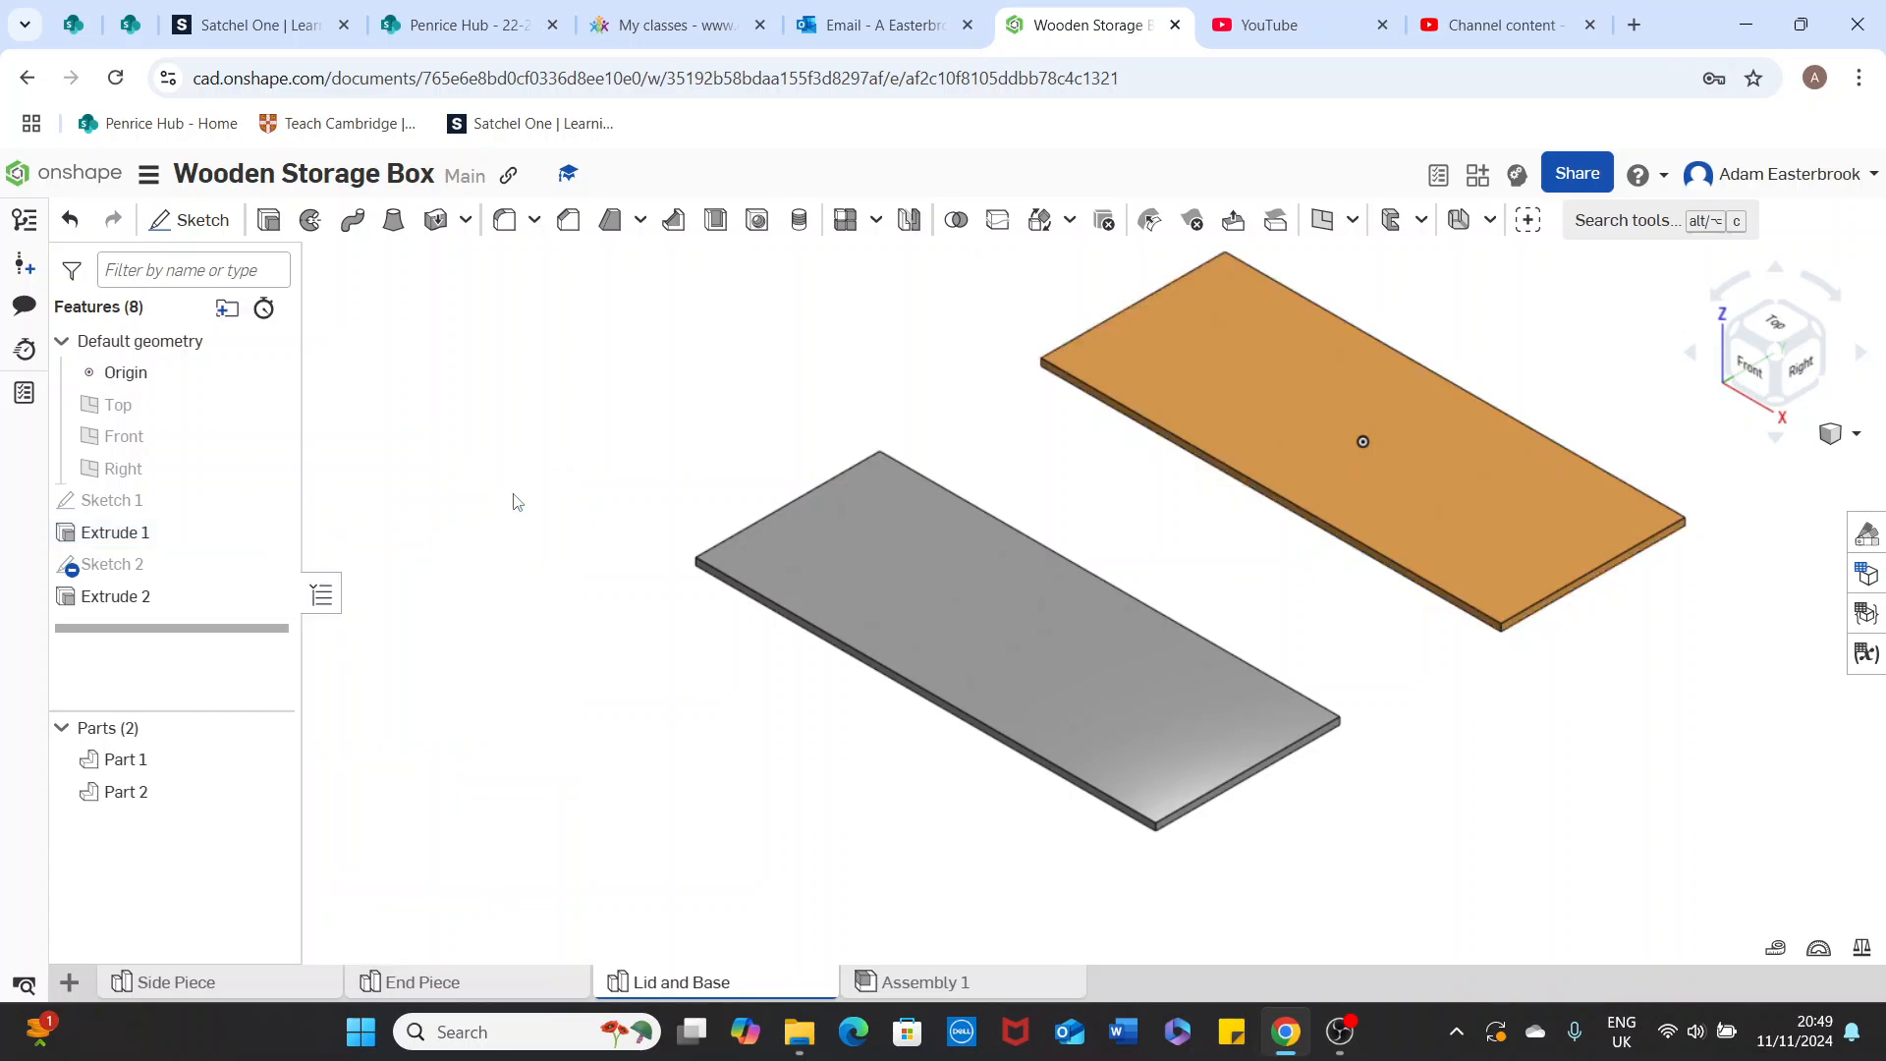
Give Part 2 the same orange appearance colour, E9A554
{"action": "right_click", "coordinate": [166, 797]}
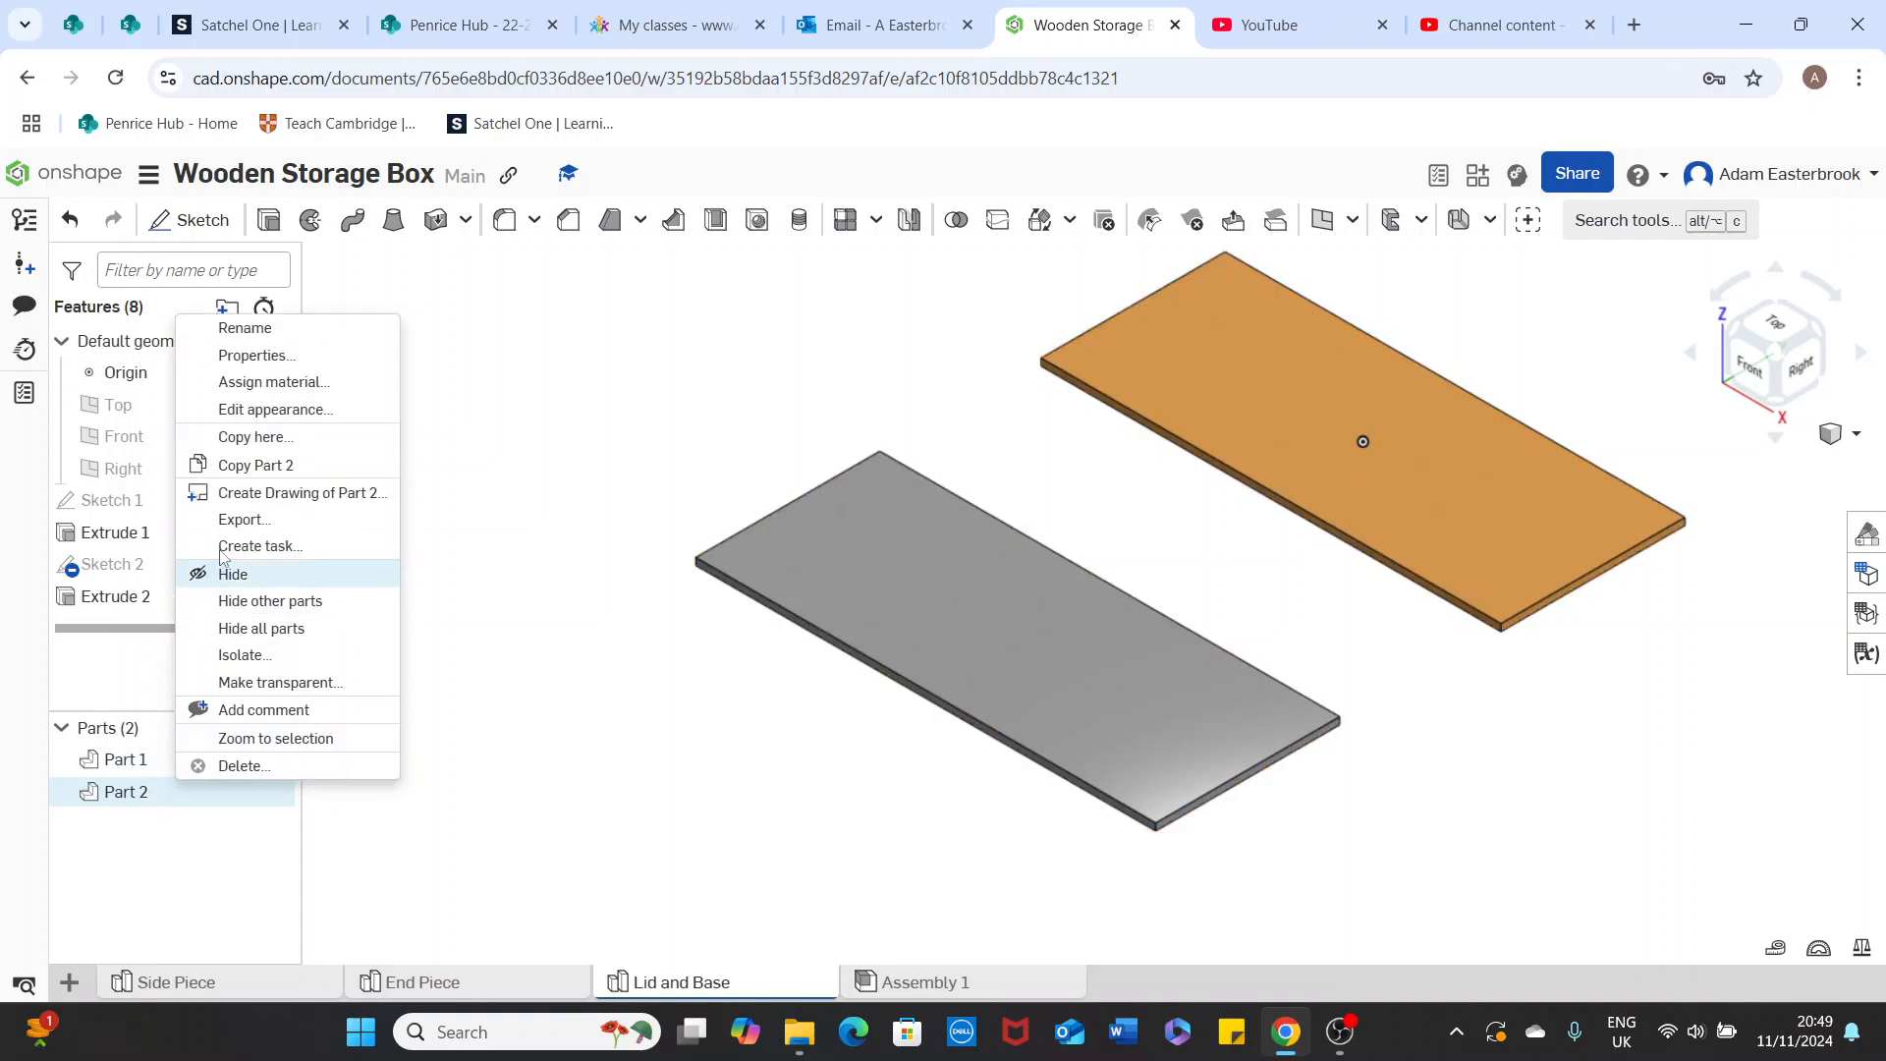
{"action": "left_click", "coordinate": [263, 408]}
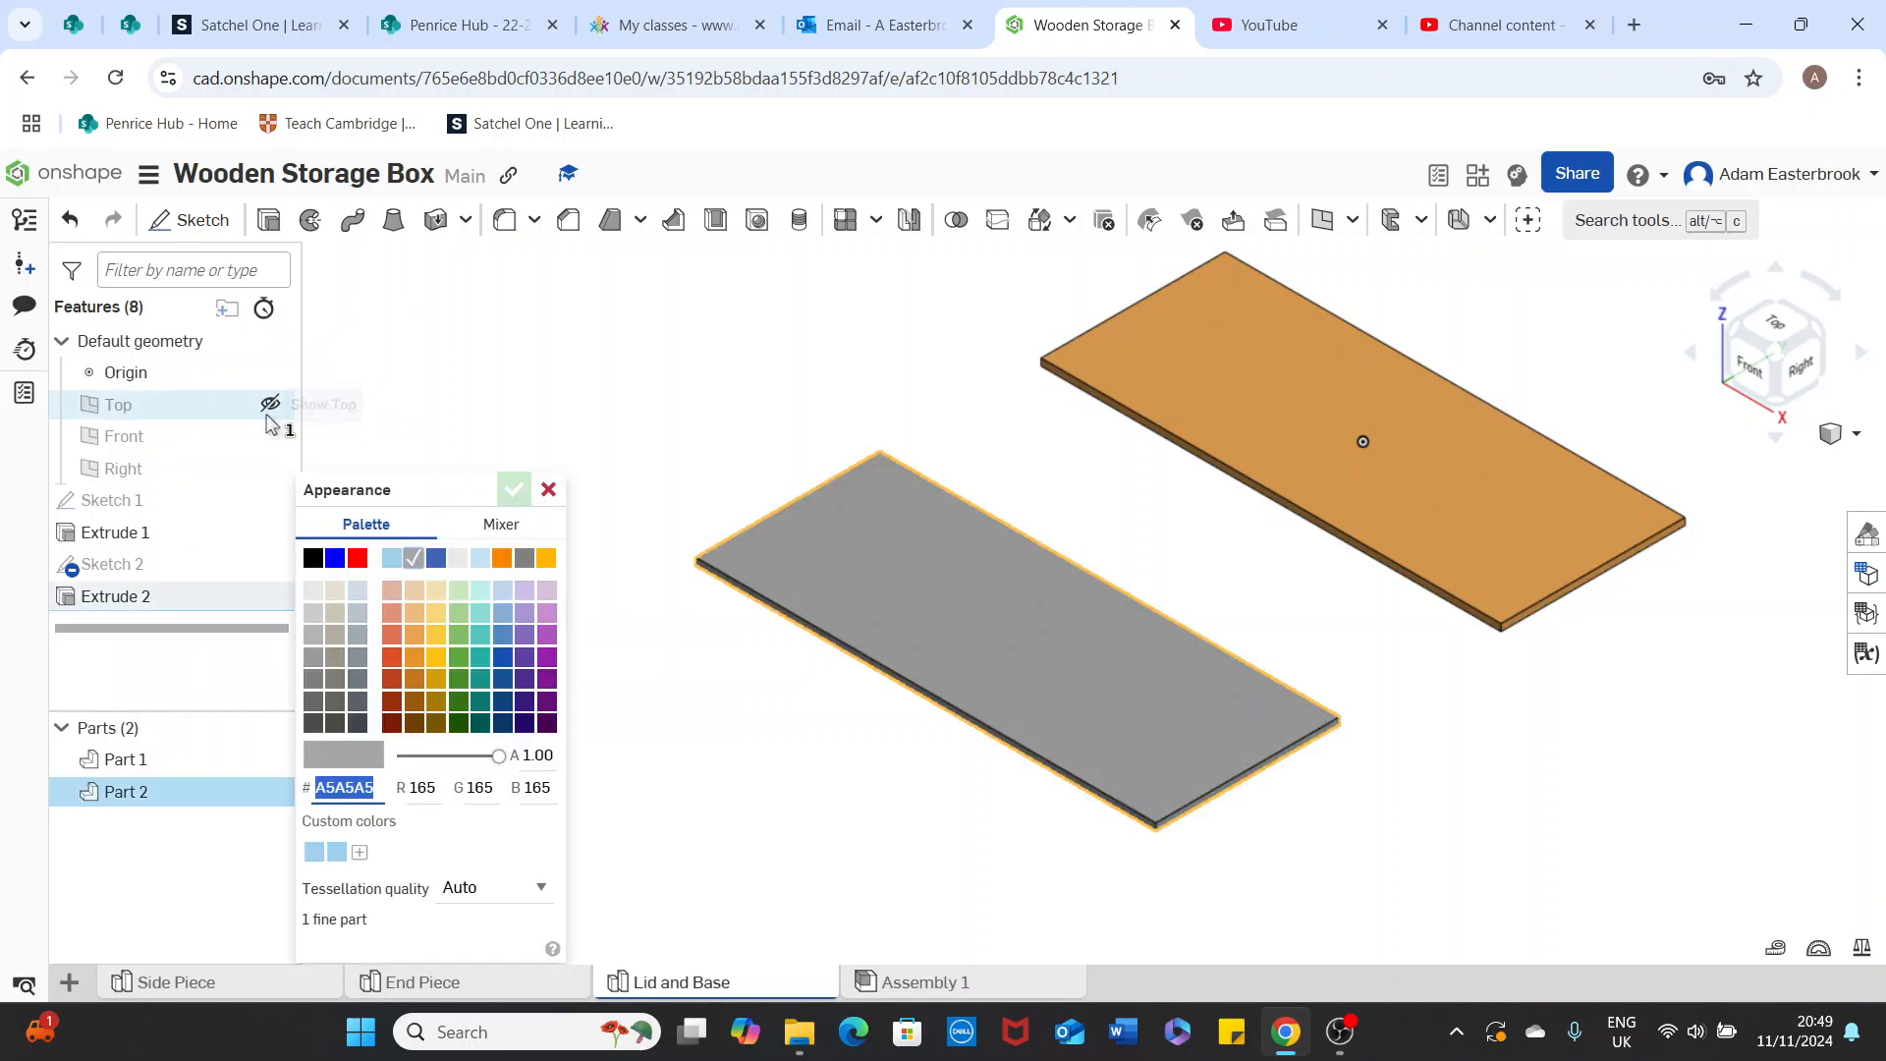
{"action": "left_click", "coordinate": [408, 633]}
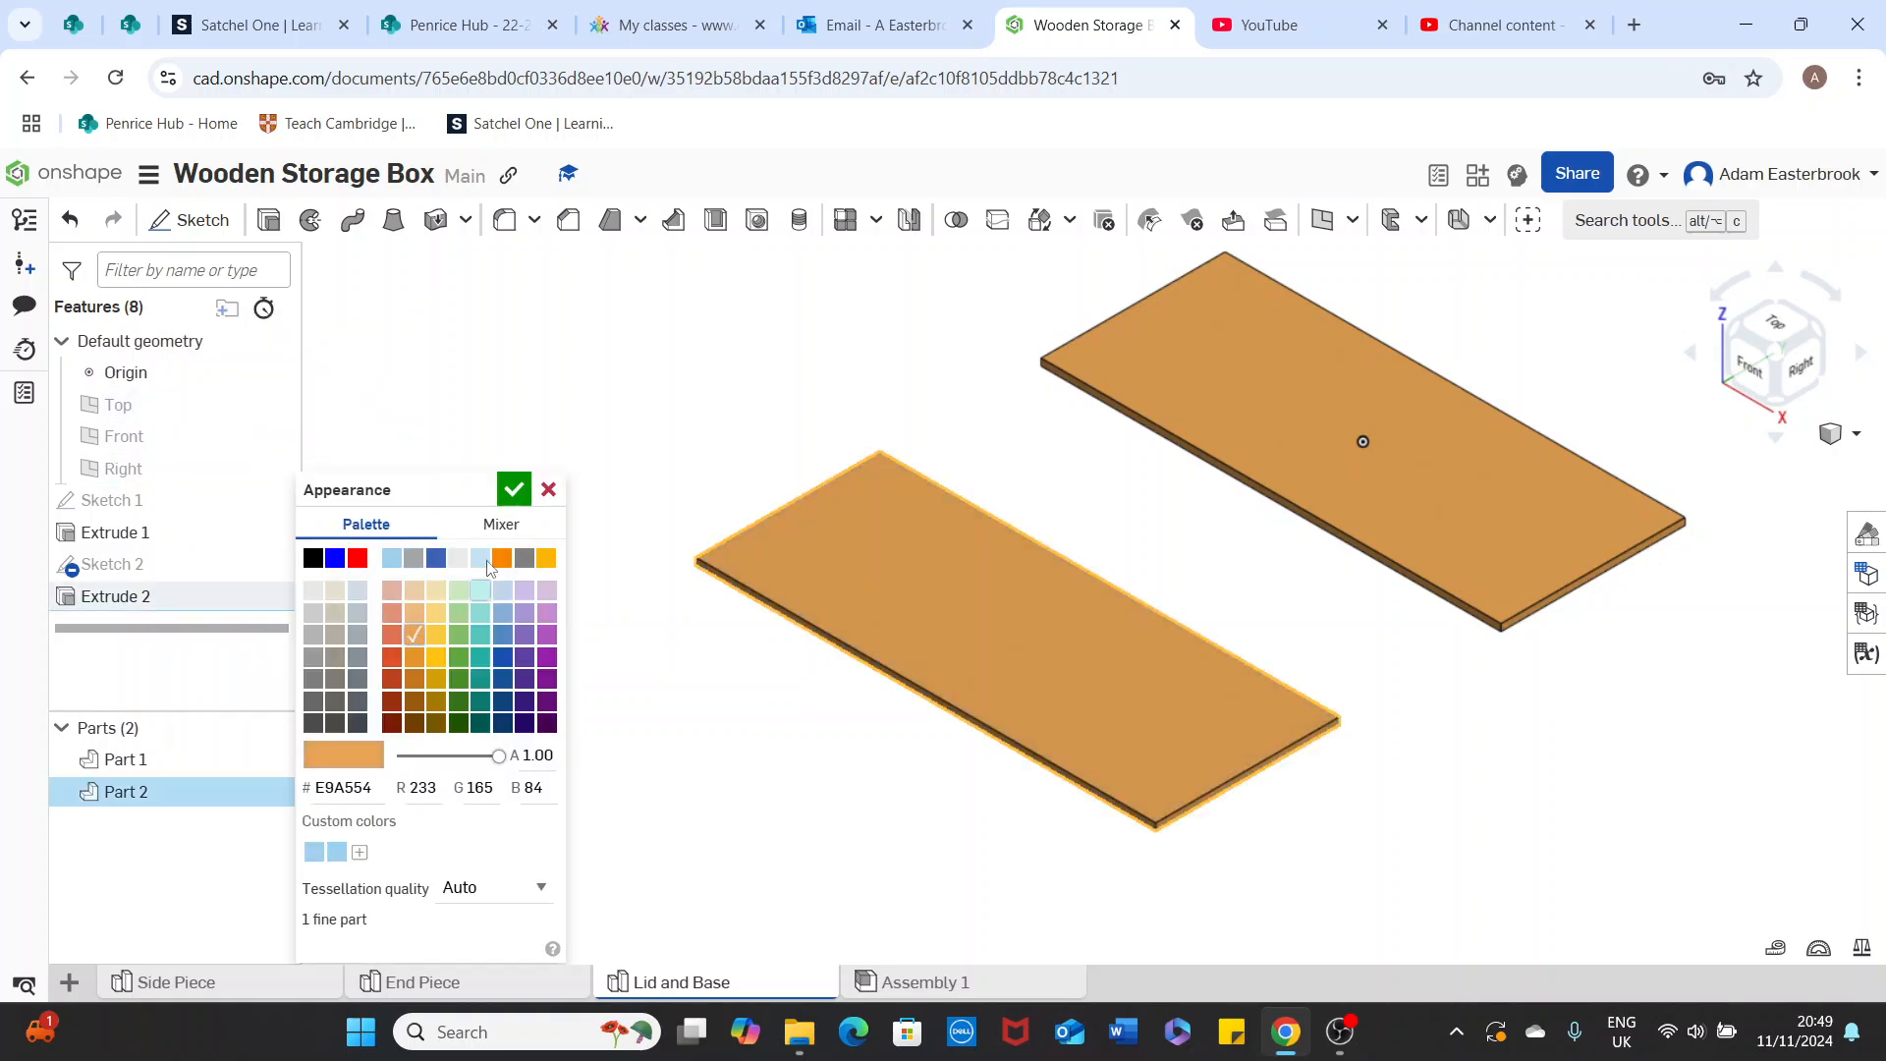
{"action": "left_click", "coordinate": [530, 488]}
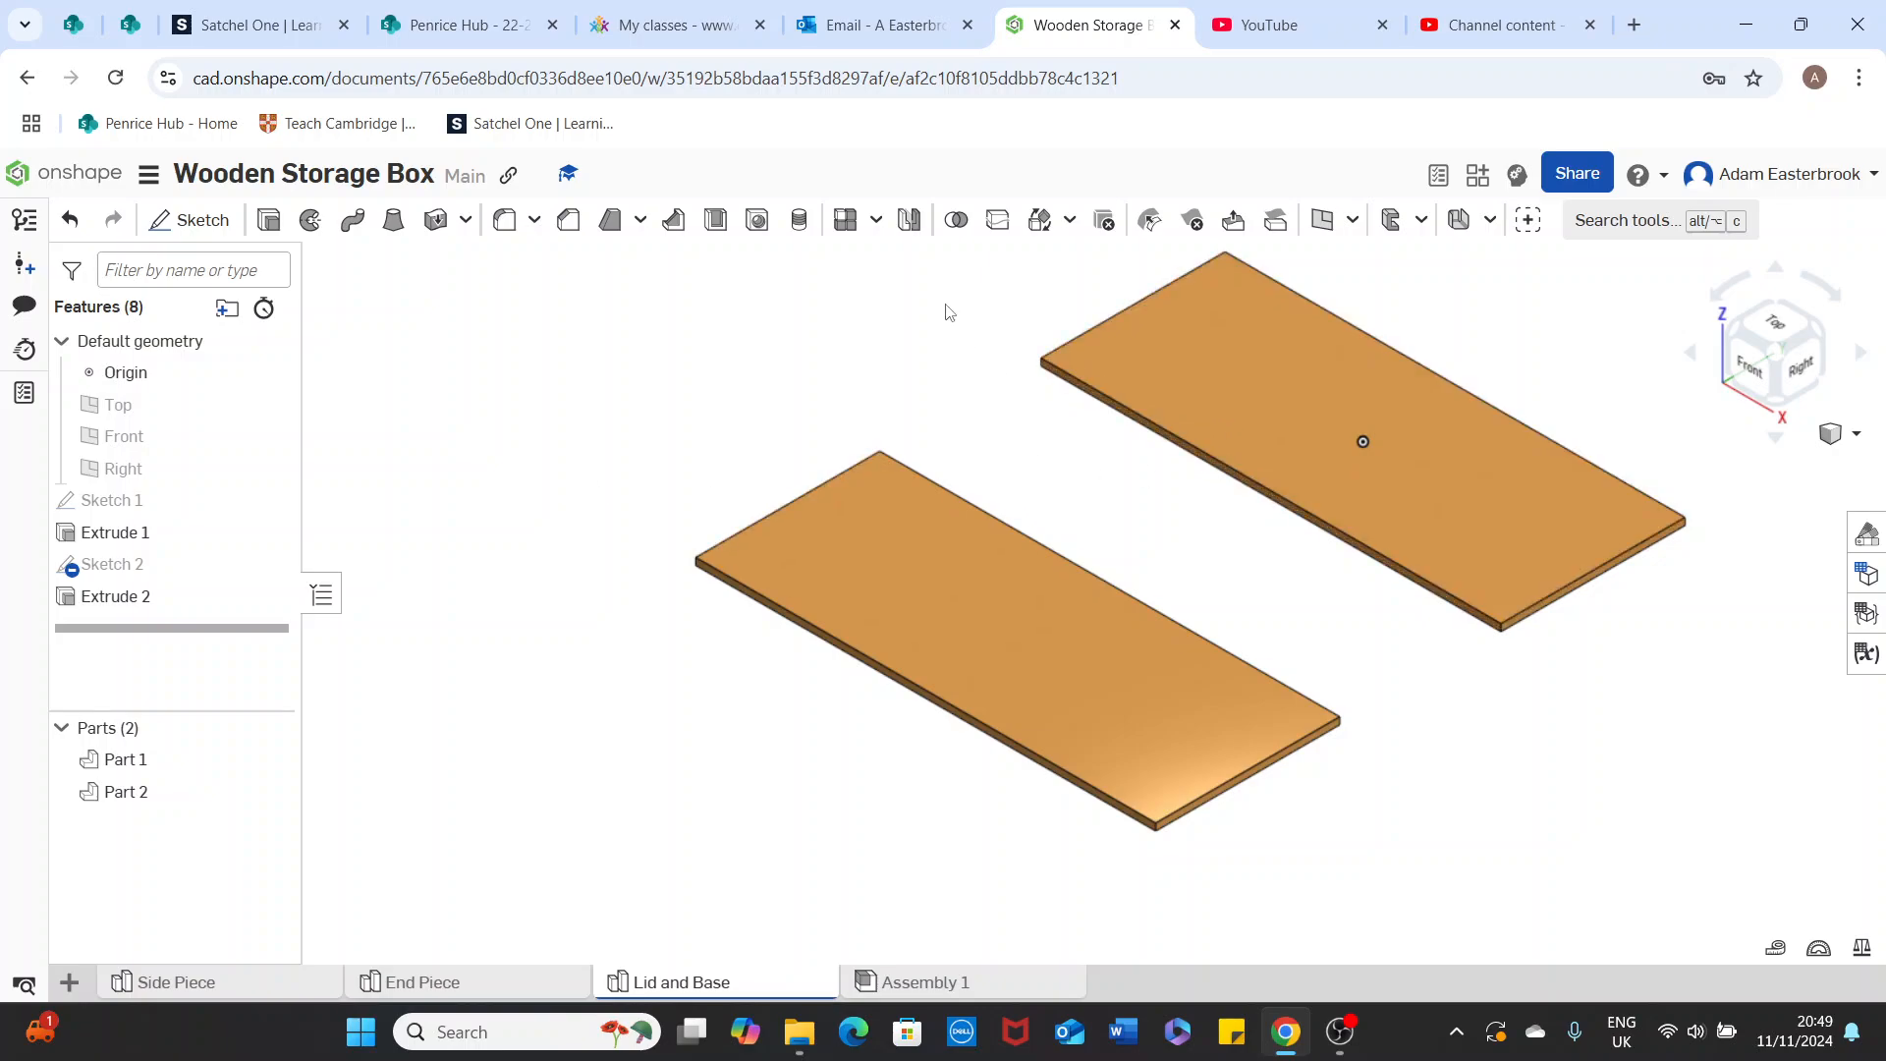
Hide the origin and show both plates in the isometric view
{"action": "left_click", "coordinate": [271, 375]}
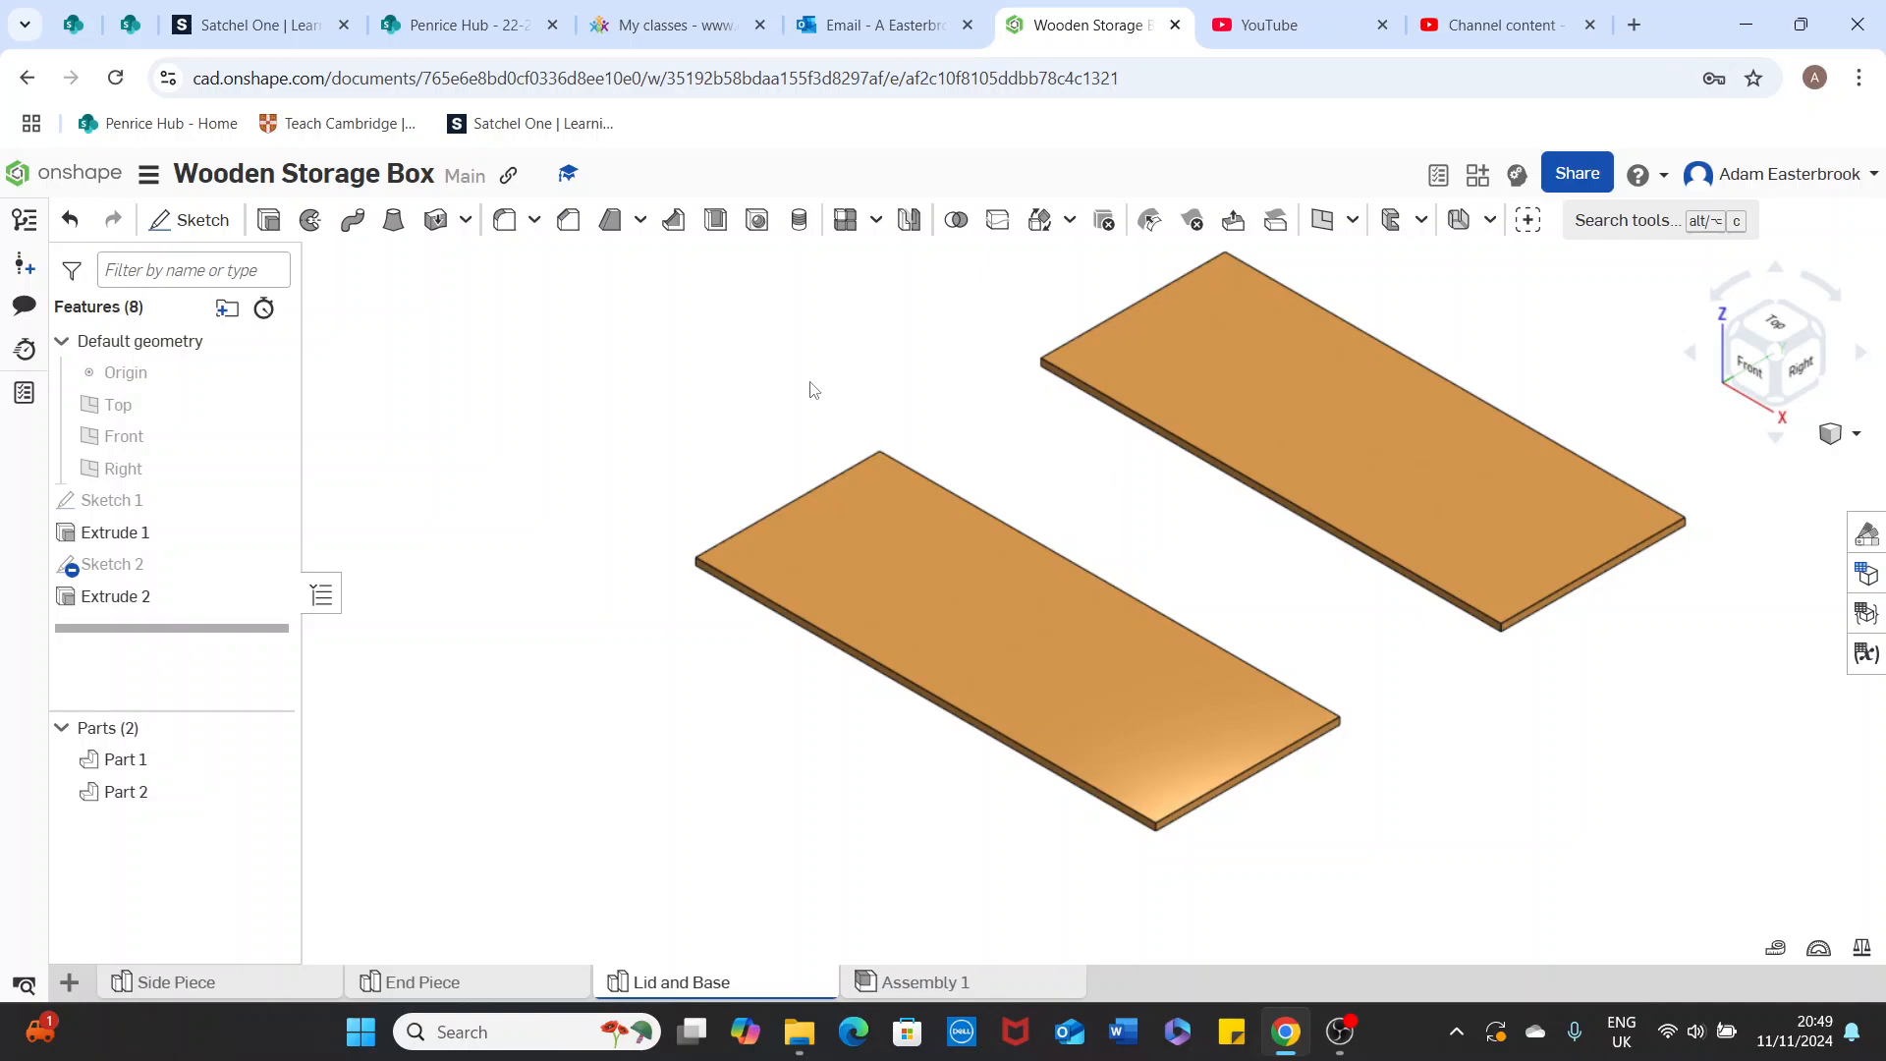
{"action": "right_click_drag", "start_coordinate": [809, 382], "coordinate": [811, 382]}
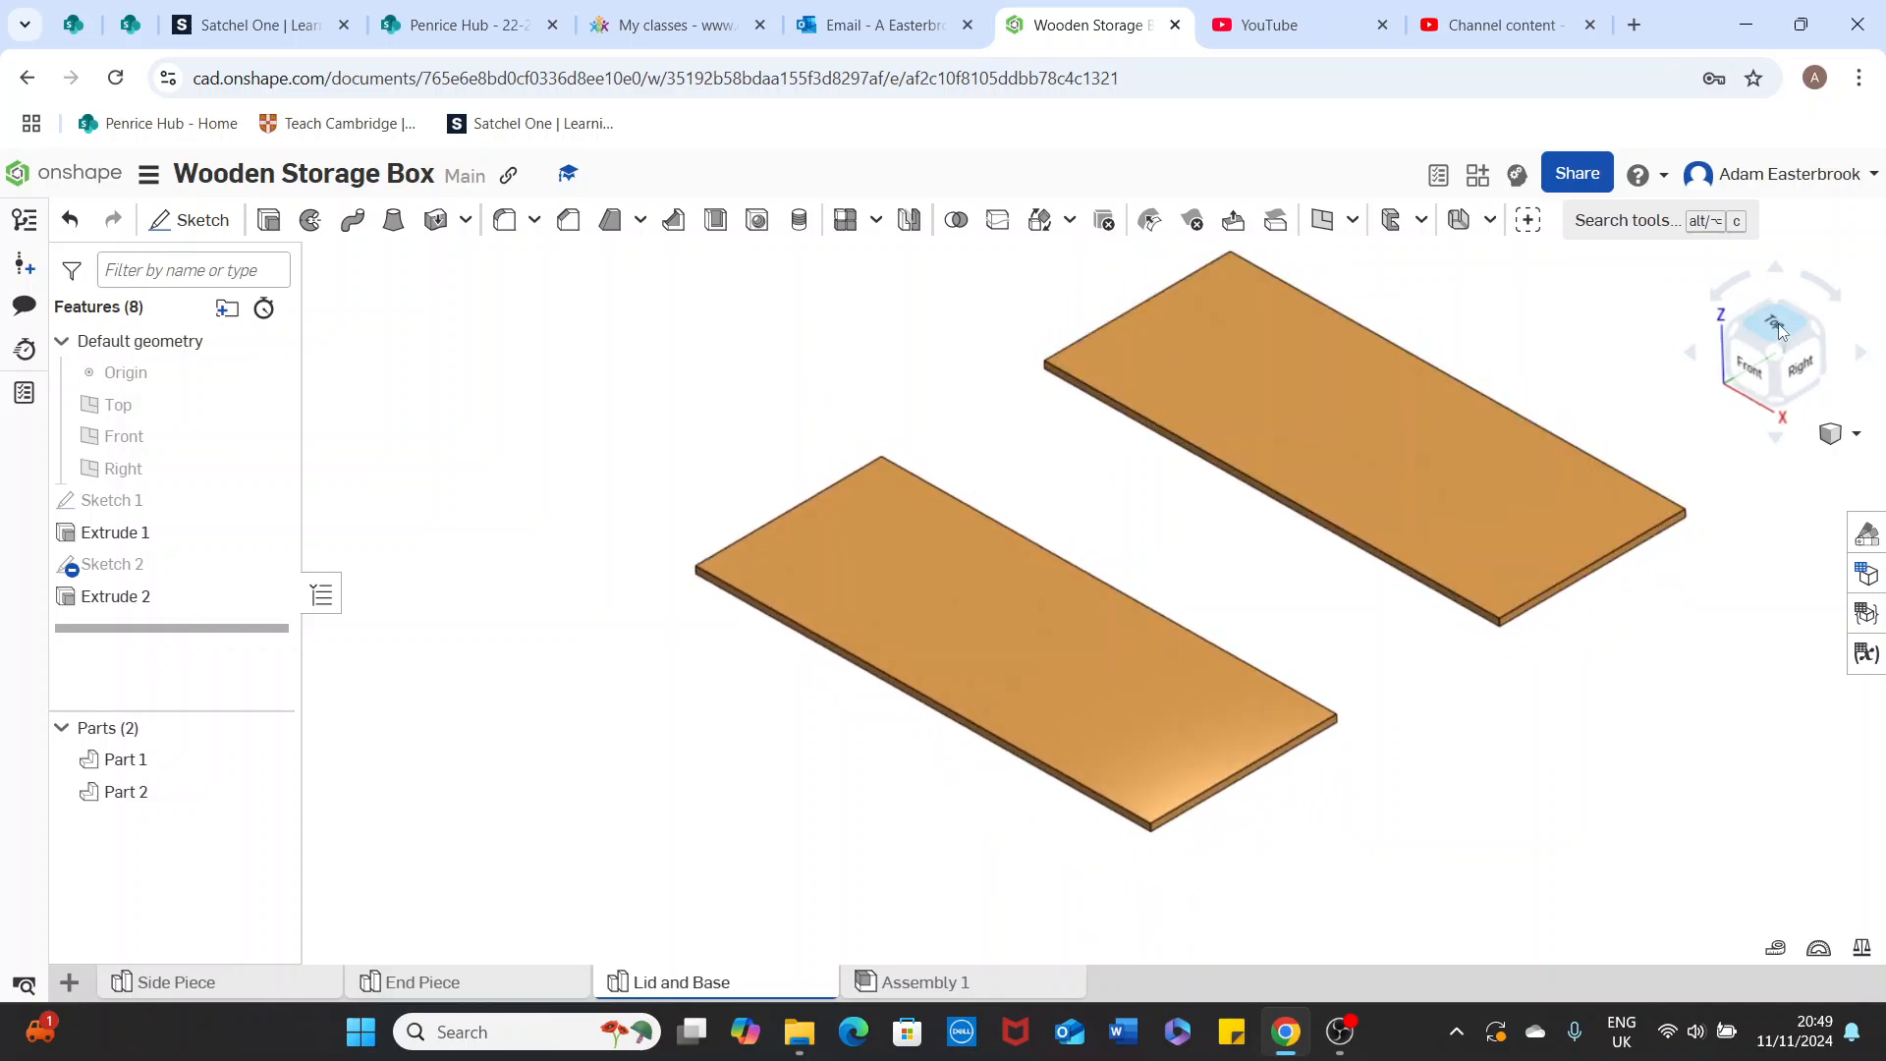
{"action": "left_click", "coordinate": [1858, 437]}
{"action": "left_click", "coordinate": [1673, 452]}
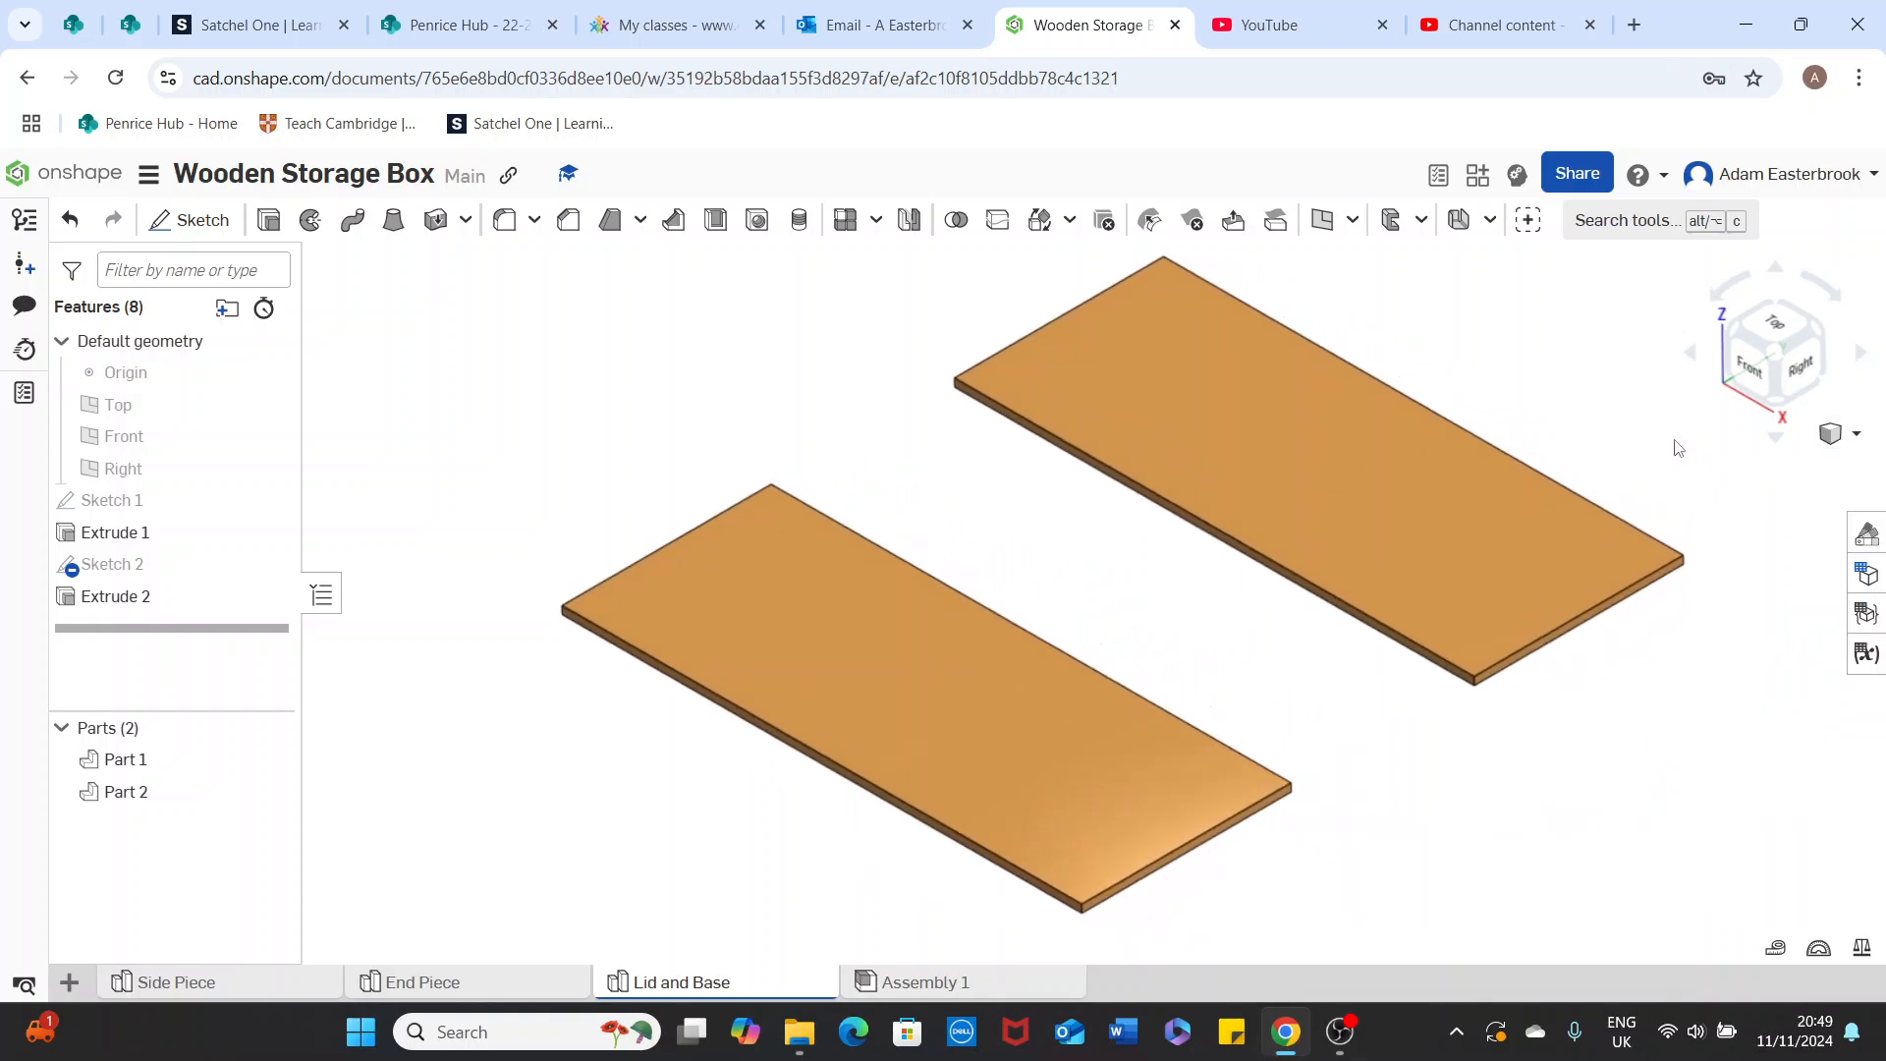